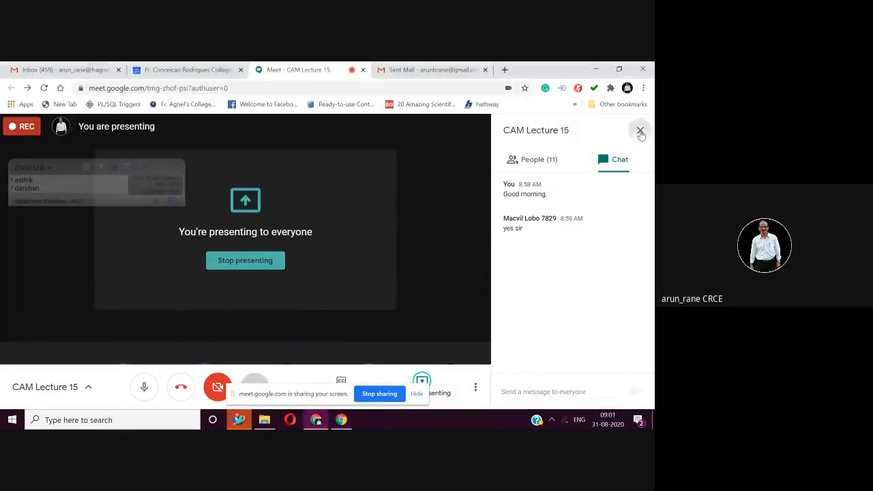
Step: Leave the Google Meet chat for the NX manufacturing session and dismiss the part-loading warning
{"action": "left_click", "coordinate": [641, 131]}
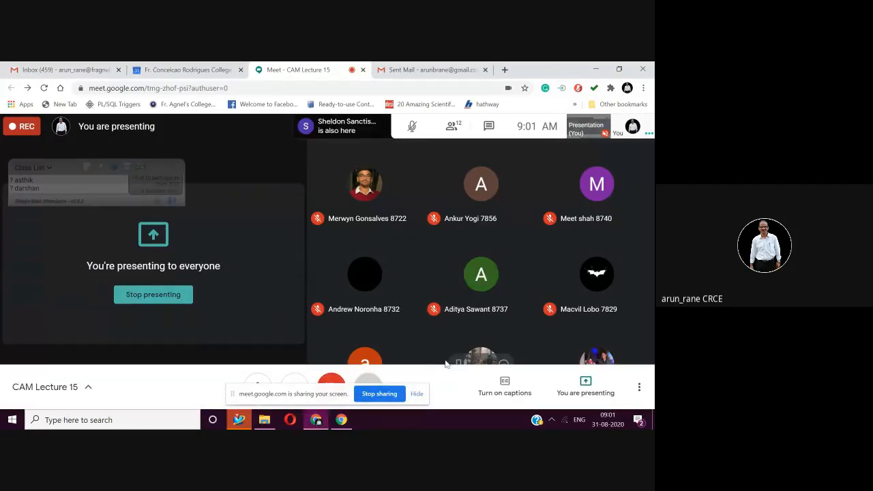
{"action": "left_click", "coordinate": [596, 70]}
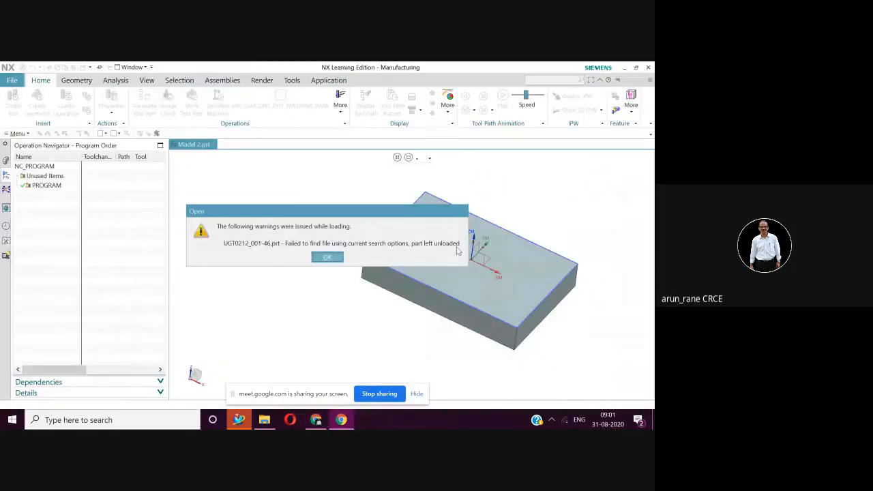
{"action": "left_click", "coordinate": [327, 258]}
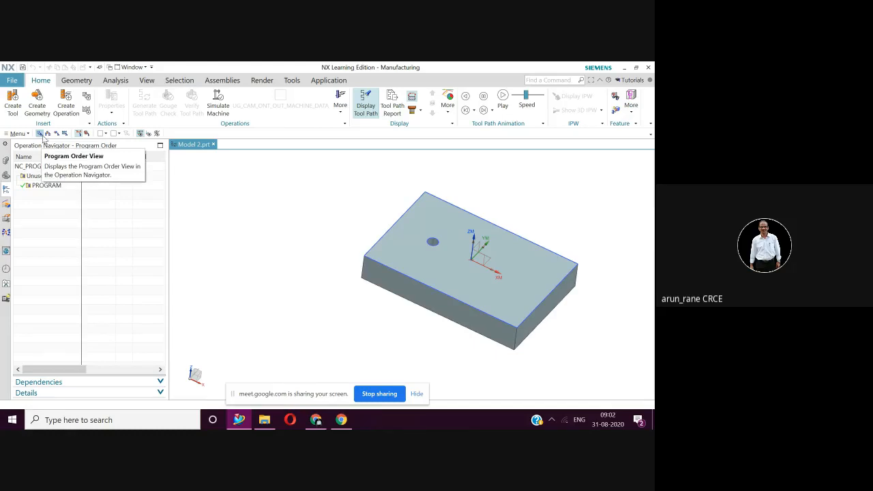
Step: Look at the machine tool view of the Operation Navigator and switch it to the geometry view
{"action": "right_click", "coordinate": [45, 187]}
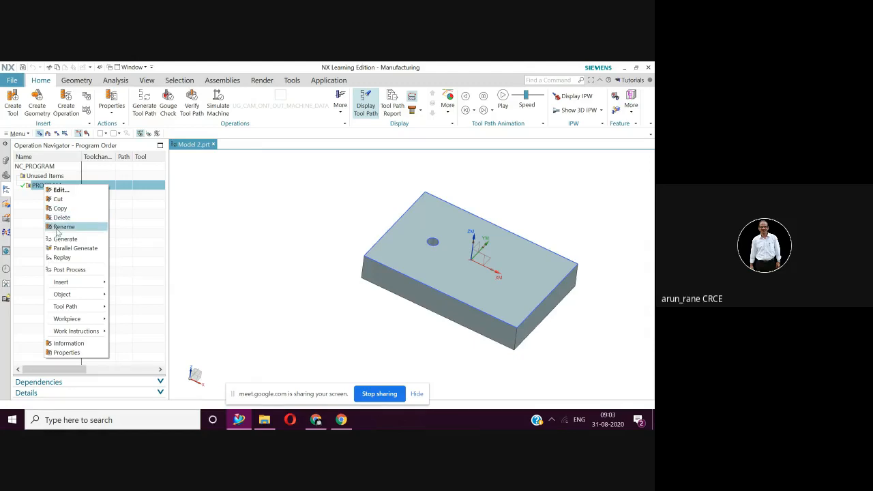
{"action": "left_click", "coordinate": [47, 133]}
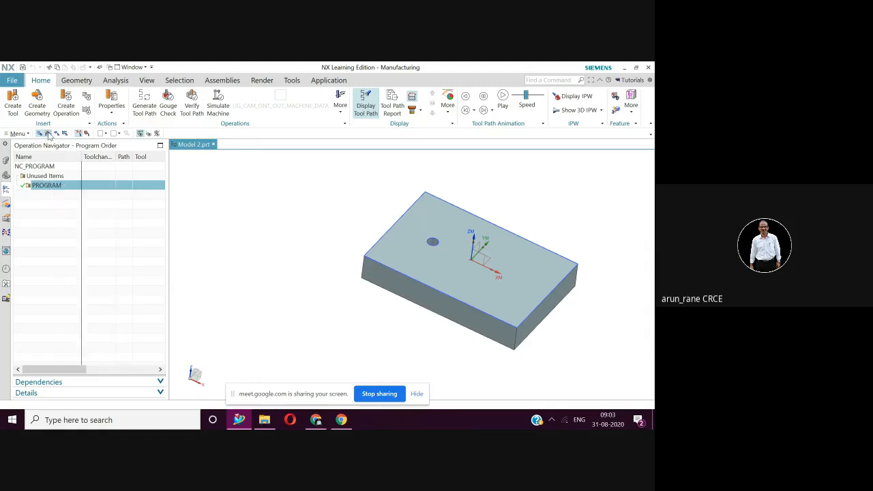
{"action": "left_click", "coordinate": [48, 134]}
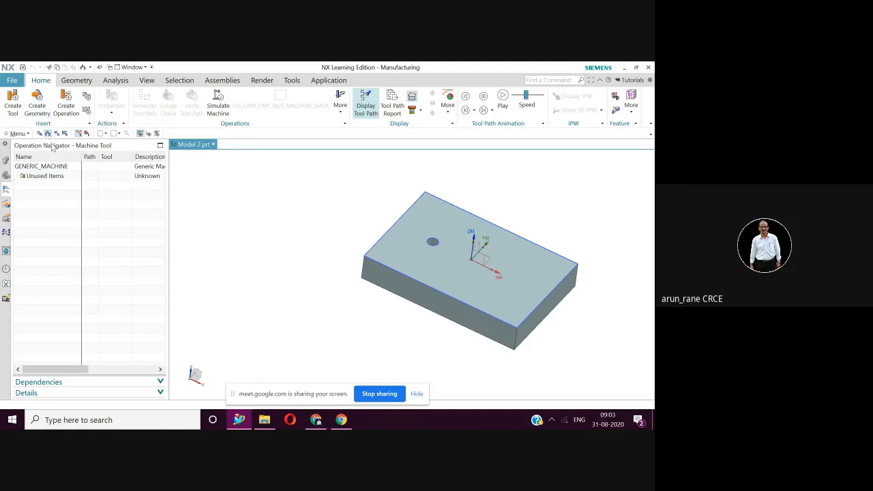
{"action": "left_click", "coordinate": [56, 133]}
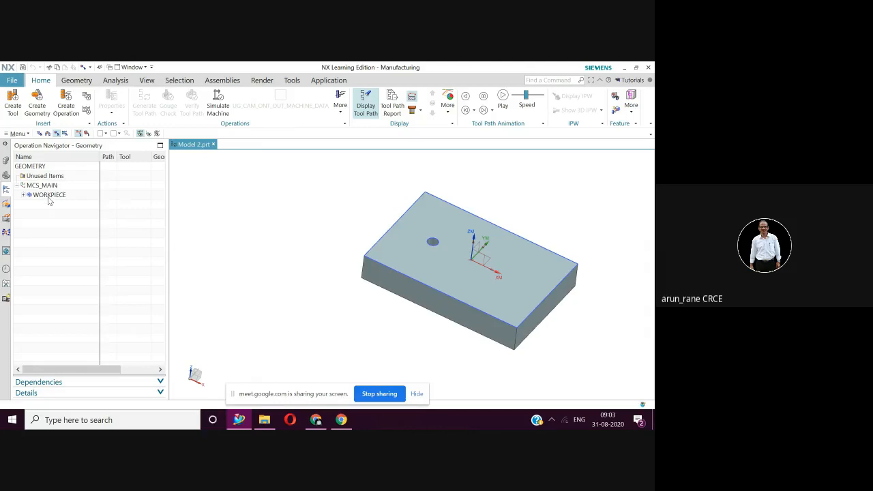
Step: Open the WORKPIECE definition under MCS_MAIN and accept the solid block as its part geometry
{"action": "left_click", "coordinate": [49, 196]}
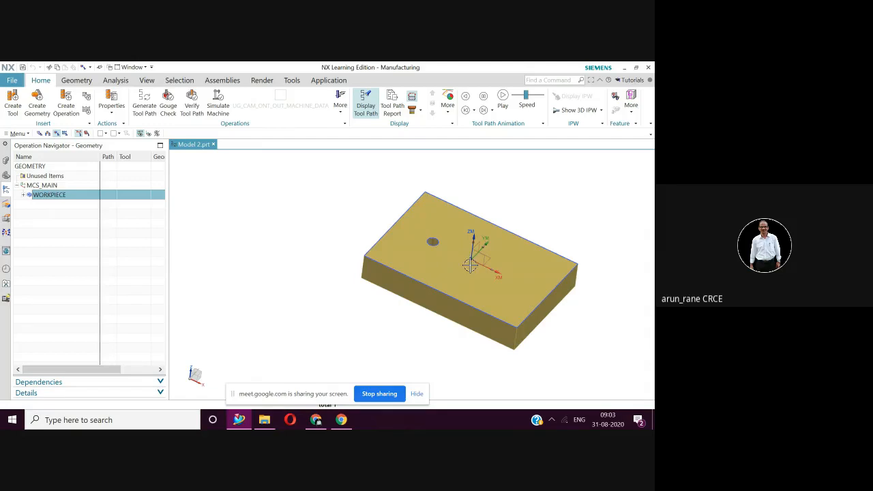
{"action": "double_click", "coordinate": [48, 195]}
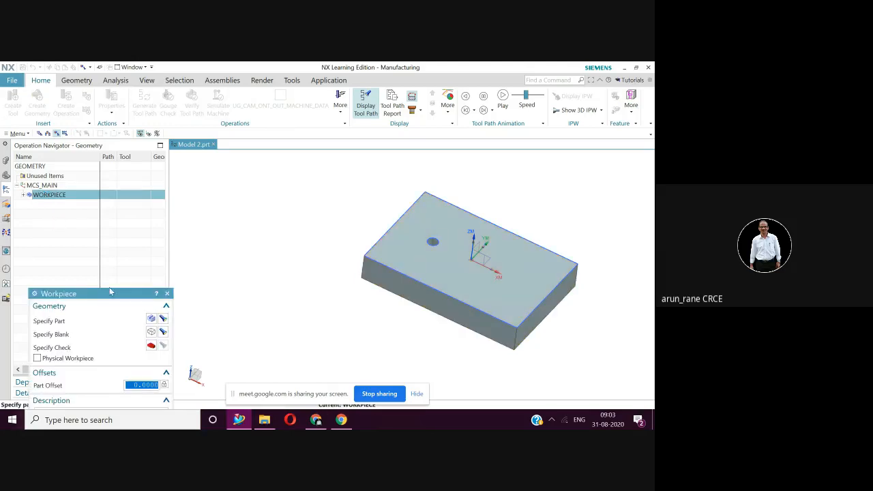
{"action": "left_click_drag", "start_coordinate": [114, 294], "coordinate": [141, 92]}
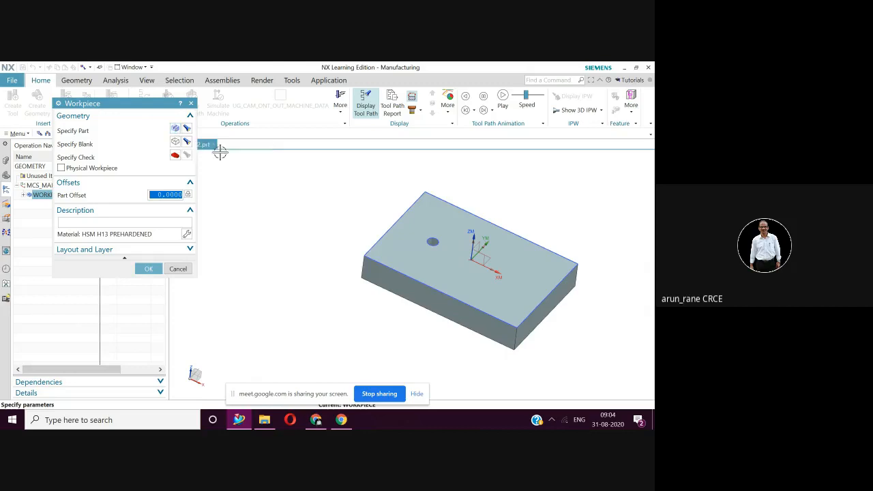
{"action": "left_click", "coordinate": [176, 129]}
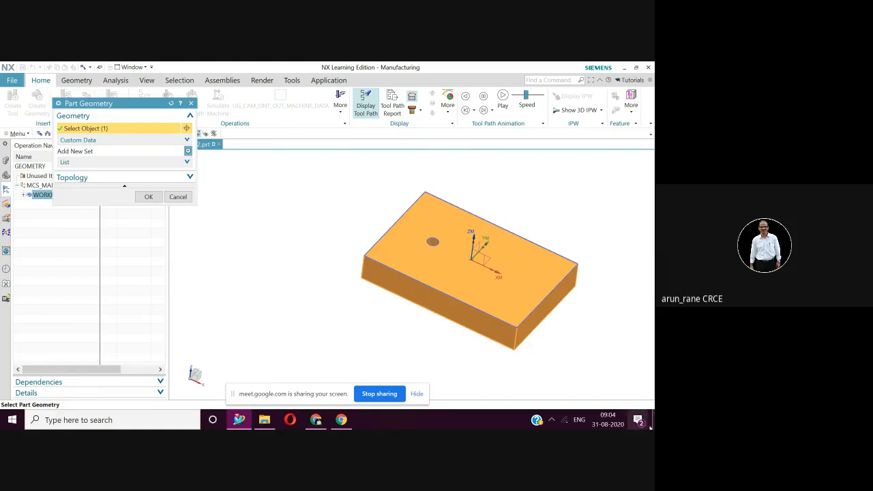
{"action": "left_click", "coordinate": [148, 197]}
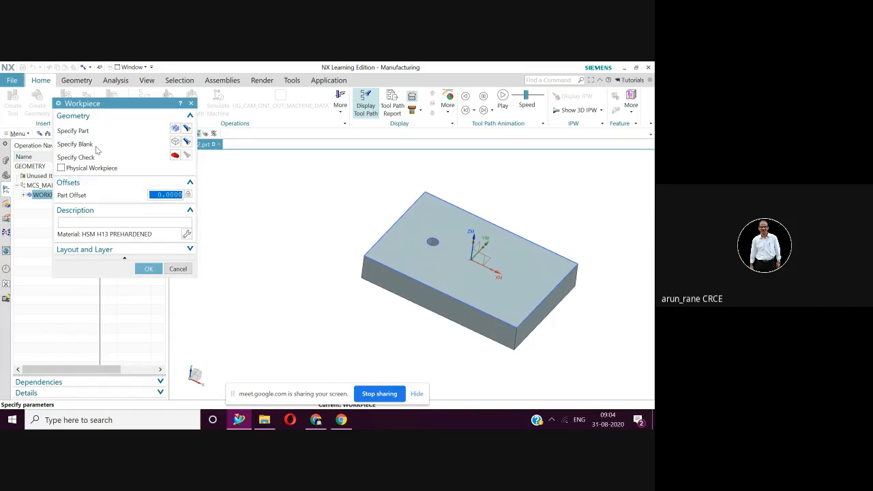
Step: In the workpiece's bounding-block blank, try an XM- limit of -3 mm and set the XM+ limit to 3 mm
{"action": "left_click", "coordinate": [175, 143]}
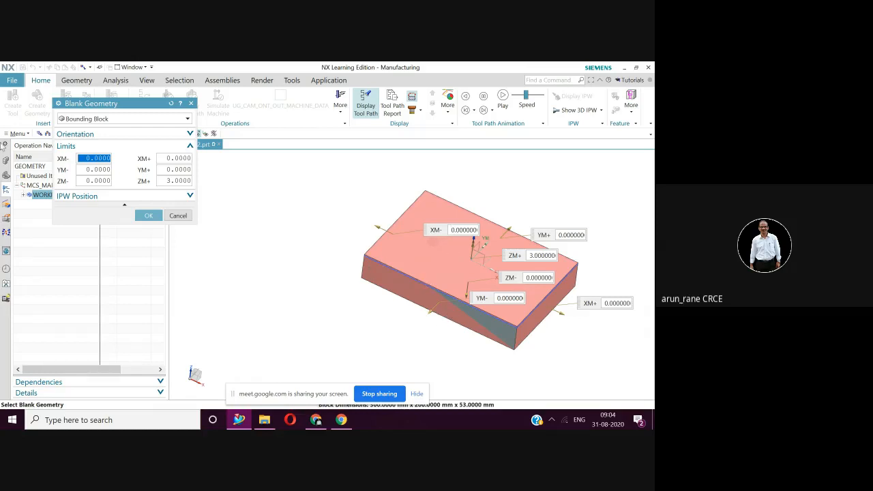
{"action": "left_click", "coordinate": [91, 159]}
{"action": "type", "text": "3"}
{"action": "key", "text": "Return"}
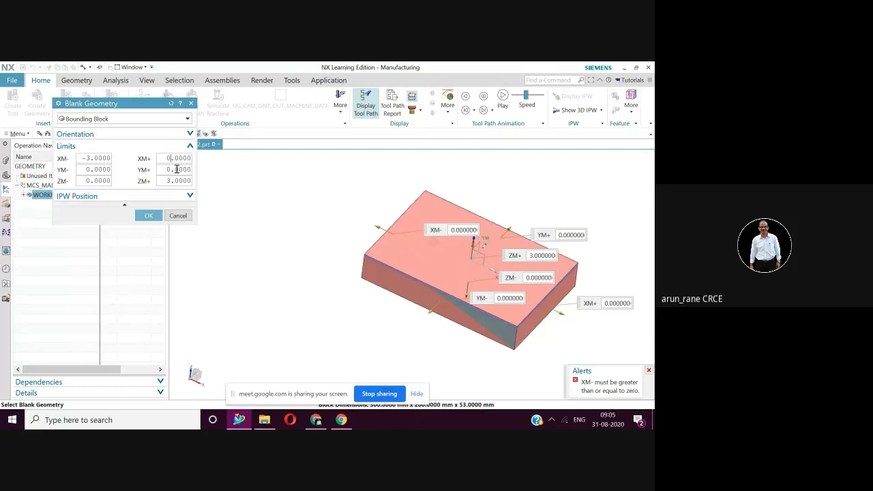
{"action": "key", "text": "BackSpace"}
{"action": "type", "text": "3"}
Step: Try a YM- limit of -3 mm, set the YM+ limit to 3 mm and accept the blank
{"action": "left_click", "coordinate": [89, 169]}
{"action": "left_click", "coordinate": [89, 170]}
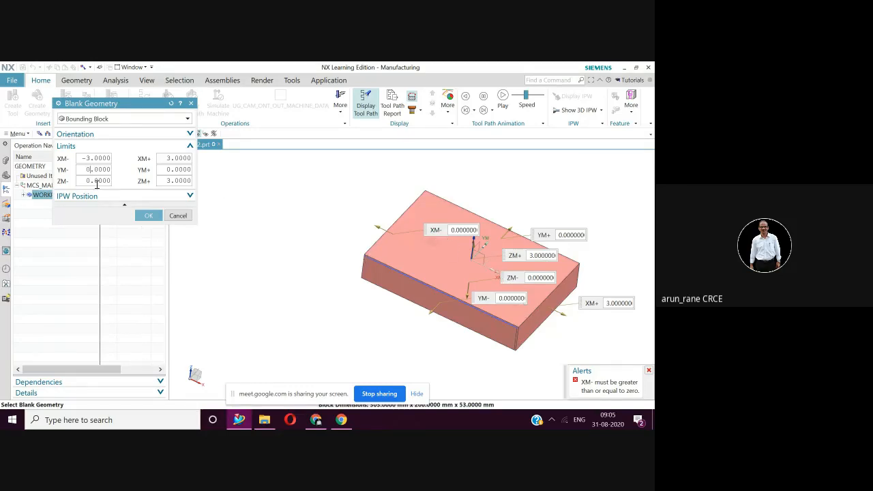
{"action": "type", "text": "-3"}
{"action": "left_click", "coordinate": [170, 170]}
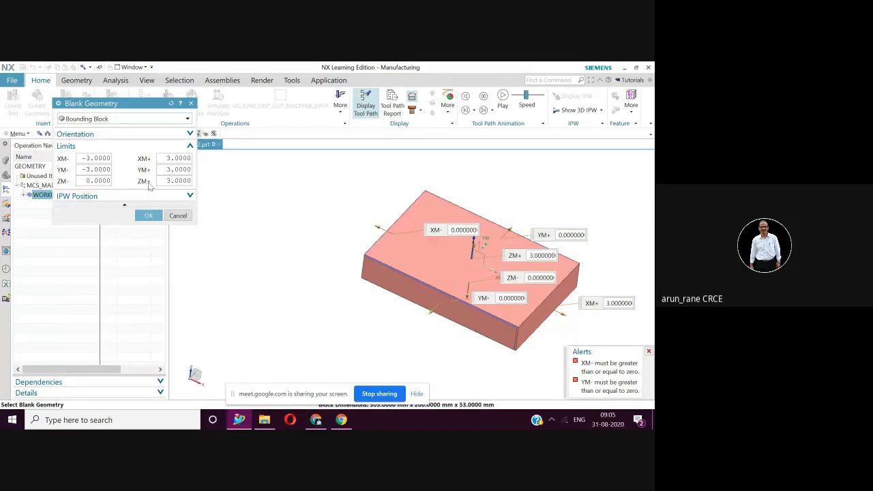
{"action": "left_click", "coordinate": [171, 181]}
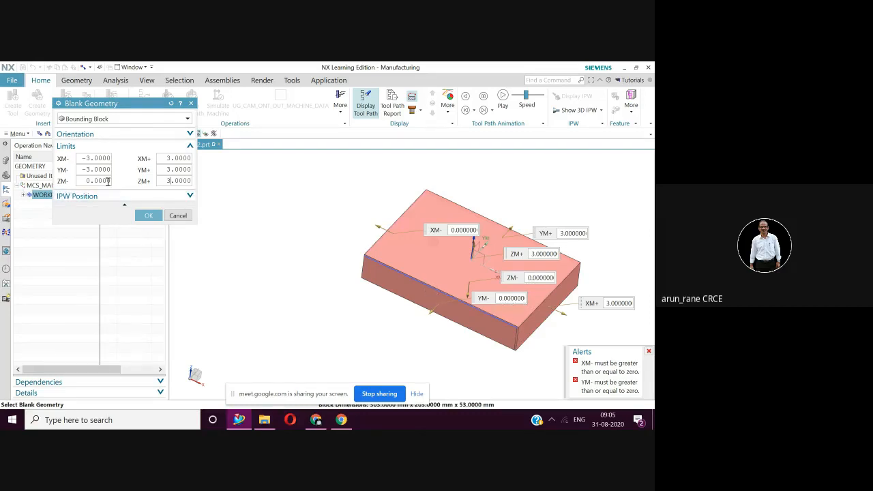
{"action": "left_click", "coordinate": [148, 216]}
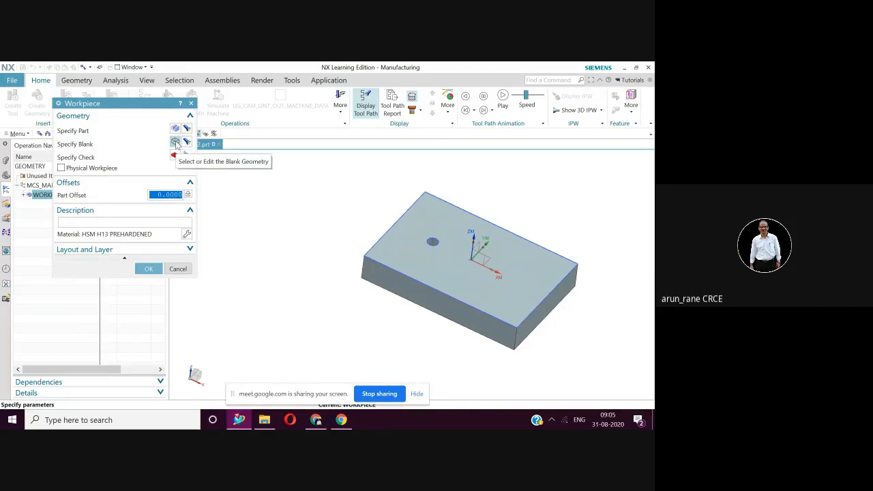
Step: Reopen the workpiece's blank geometry and try again to set its XM- limit to -3 mm
{"action": "left_click", "coordinate": [175, 141]}
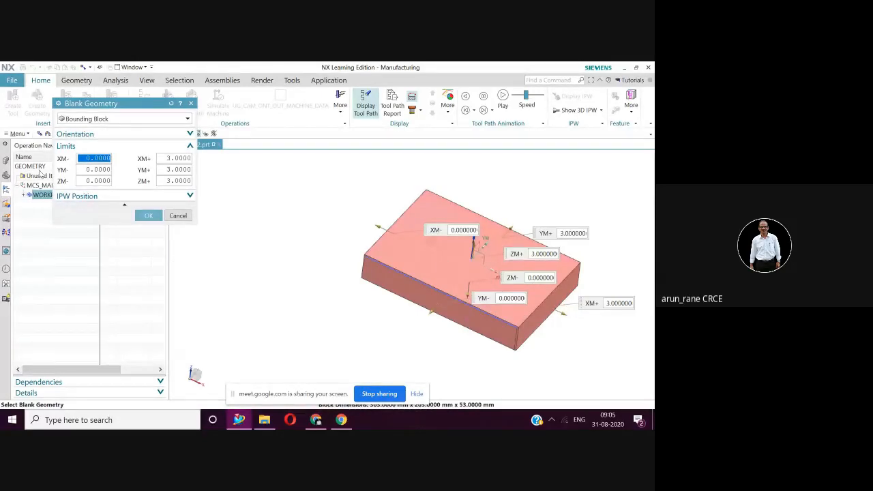
{"action": "left_click", "coordinate": [91, 159]}
{"action": "type", "text": "-3"}
{"action": "key", "text": "Return"}
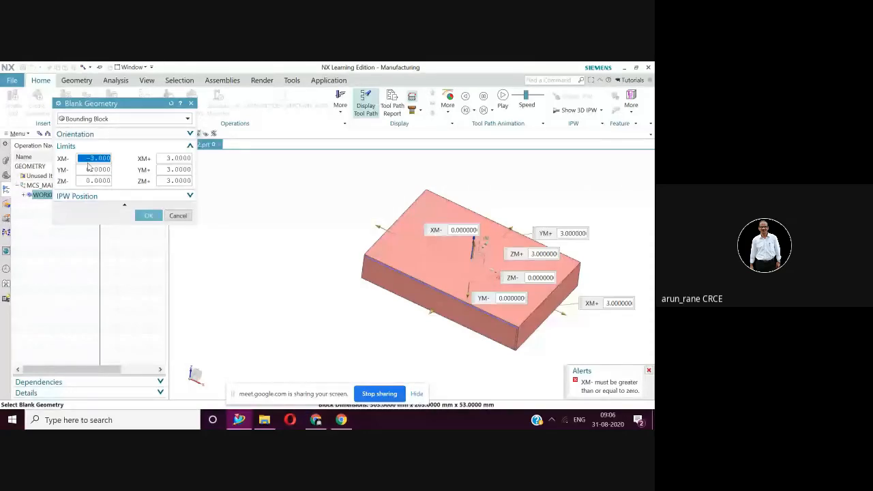
{"action": "left_click", "coordinate": [89, 170]}
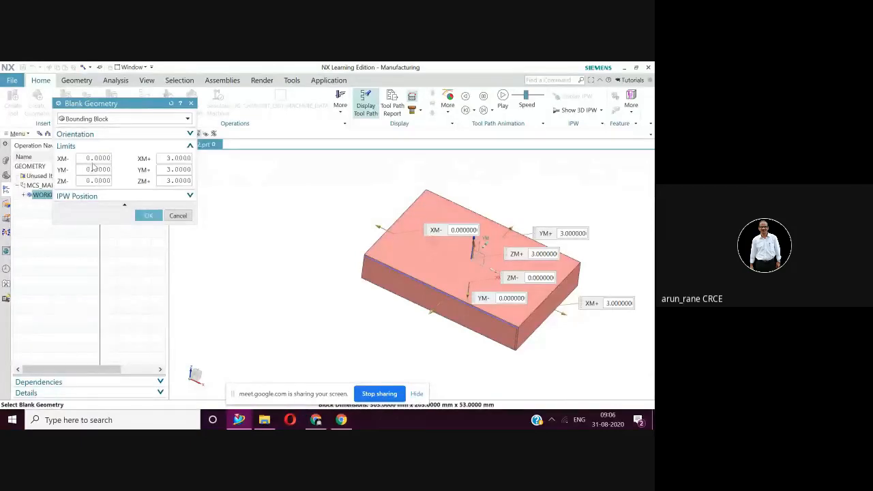
Step: Set the blank's XM- and YM- limits to 3 mm and accept the blank and workpiece definitions
{"action": "left_click", "coordinate": [92, 161]}
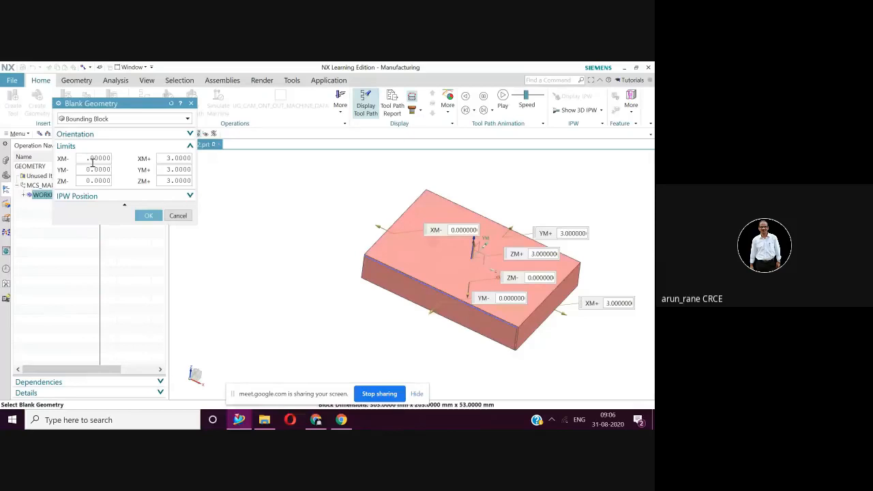
{"action": "type", "text": "3"}
{"action": "key", "text": "Return"}
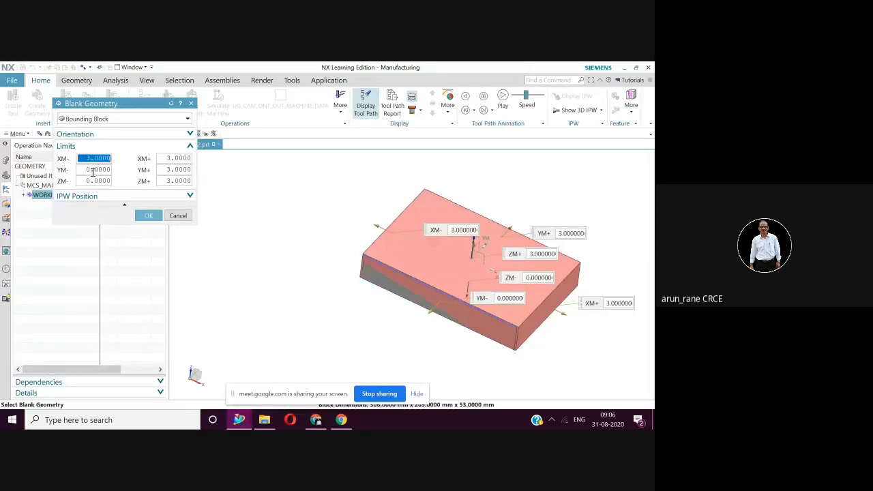
{"action": "key", "text": "Tab"}
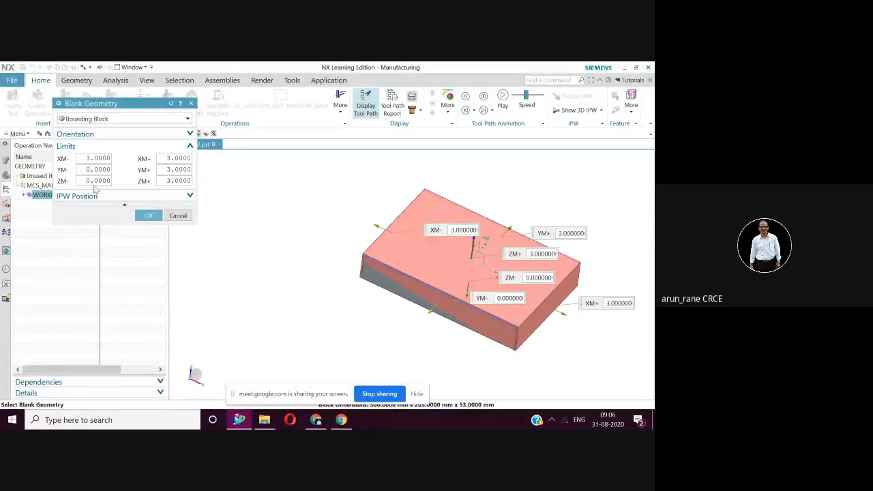
{"action": "key", "text": "Return"}
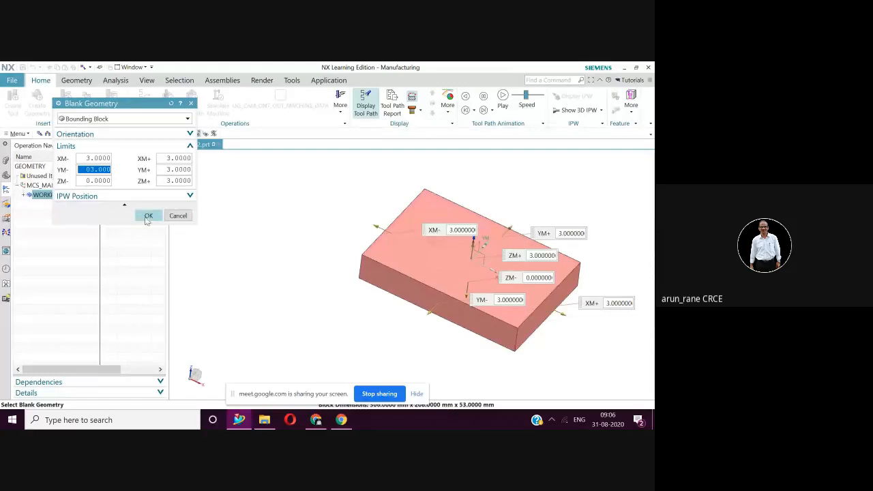
{"action": "left_click", "coordinate": [146, 216]}
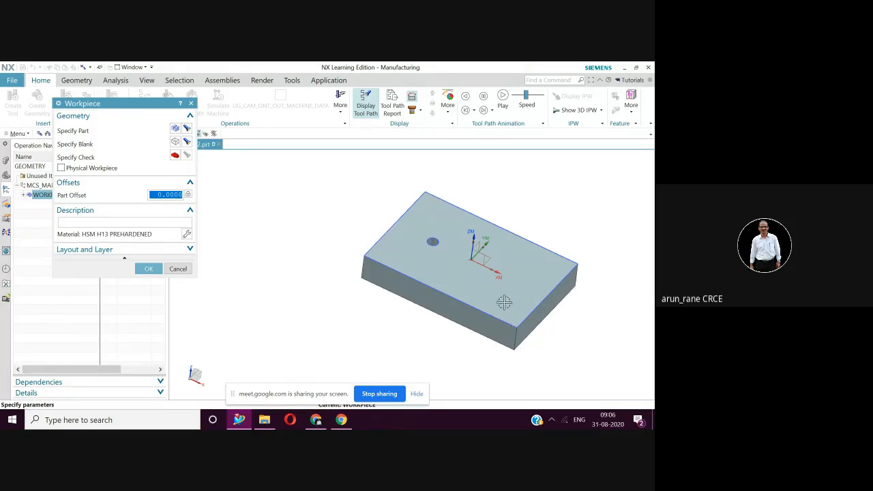
{"action": "left_click", "coordinate": [148, 268]}
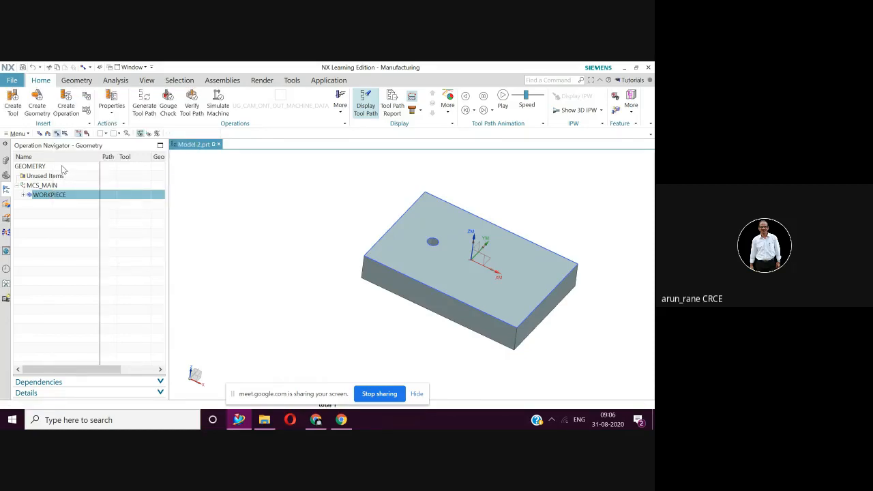
Step: Start creating a new machining tool by opening the Create Tool dialog
{"action": "left_click", "coordinate": [12, 109]}
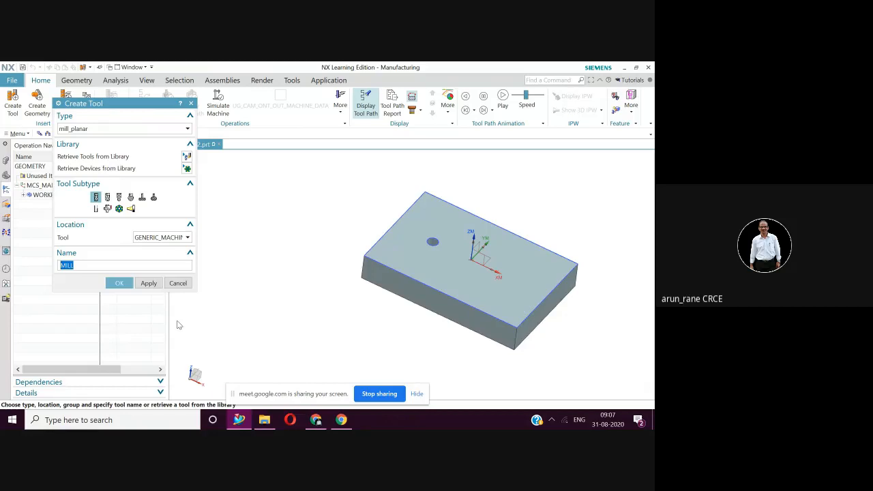
Step: Switch to the Google Meet call and look through the full list of participants
{"action": "left_click", "coordinate": [317, 421]}
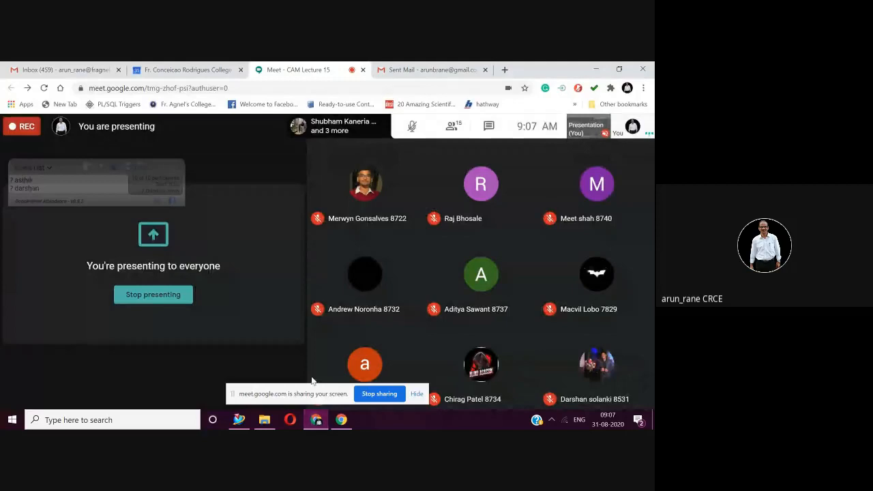
{"action": "left_click", "coordinate": [453, 128]}
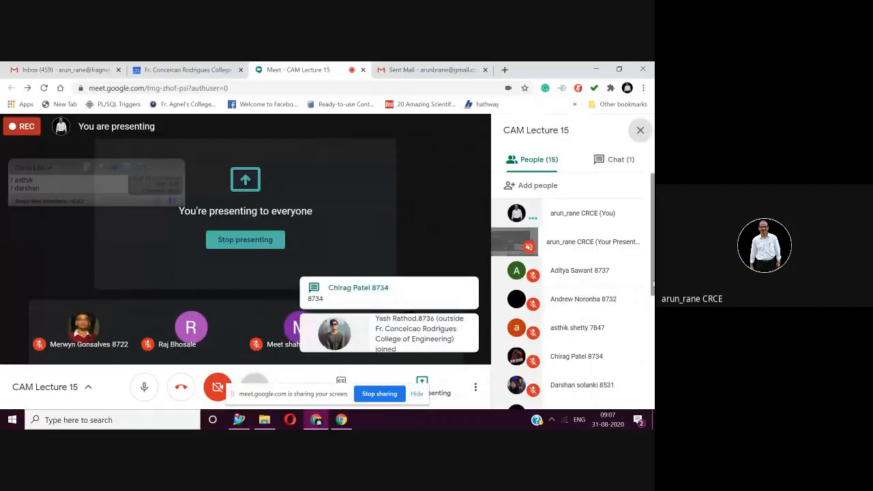
{"action": "scroll", "coordinate": [652, 288], "scroll_direction": "down", "scroll_amount": 1}
{"action": "left_click_drag", "start_coordinate": [652, 287], "coordinate": [651, 429]}
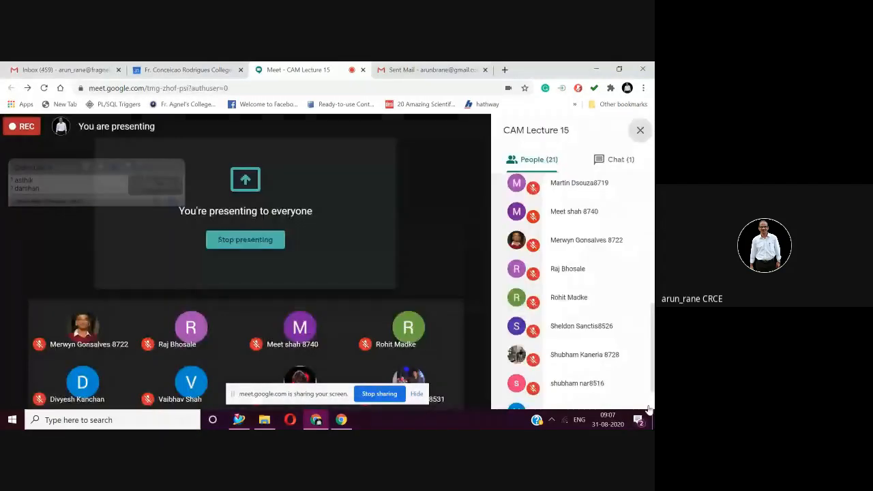
{"action": "scroll", "coordinate": [650, 396], "scroll_direction": "down", "scroll_amount": 2}
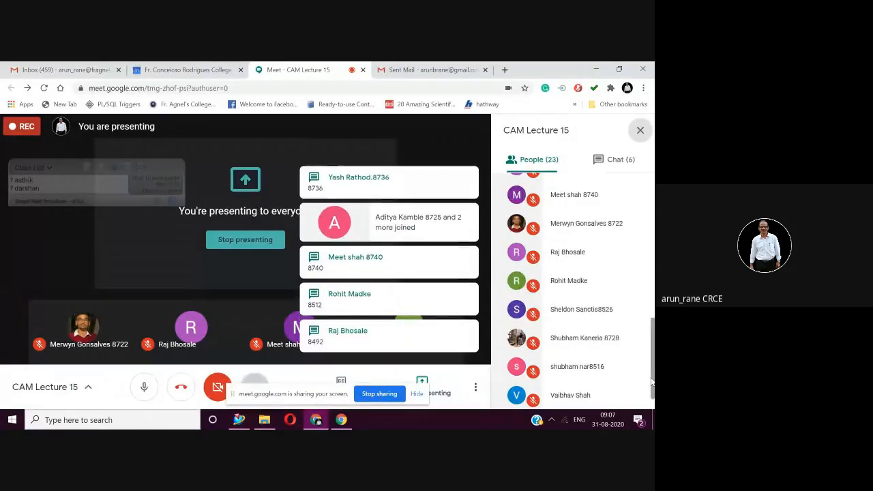
{"action": "scroll", "coordinate": [651, 381], "scroll_direction": "up", "scroll_amount": 5}
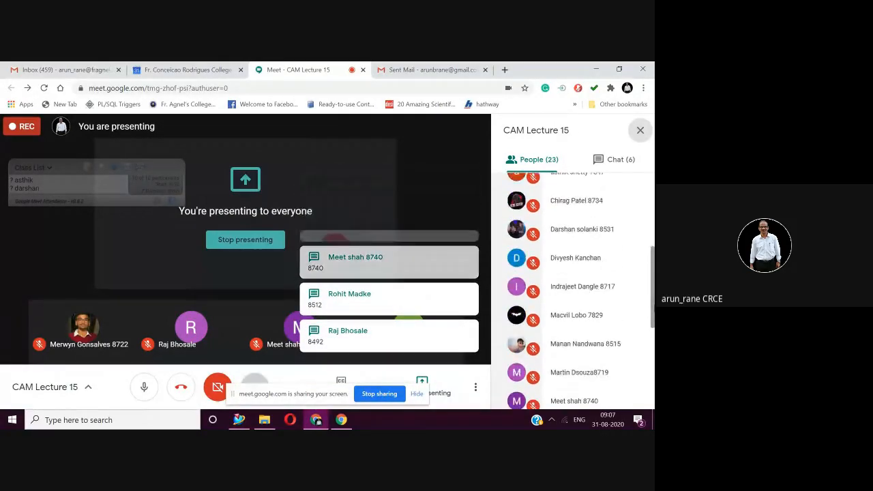
{"action": "left_click_drag", "start_coordinate": [653, 309], "coordinate": [653, 241]}
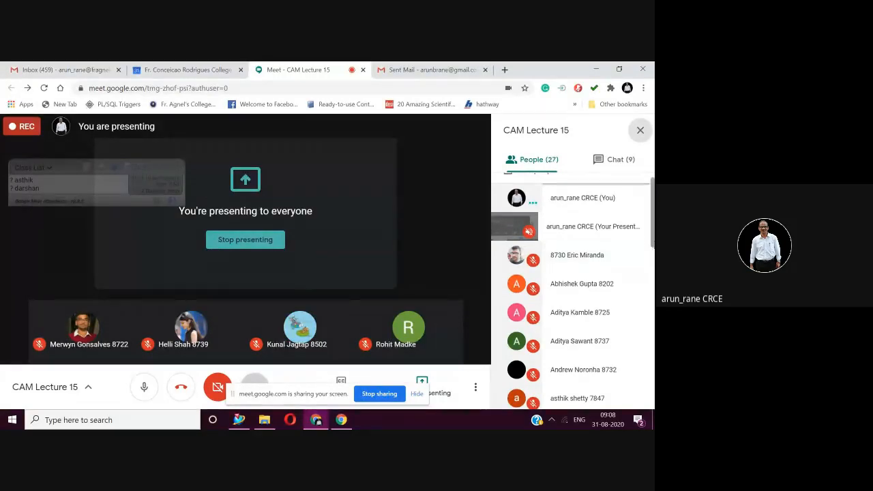
{"action": "left_click_drag", "start_coordinate": [653, 242], "coordinate": [652, 409]}
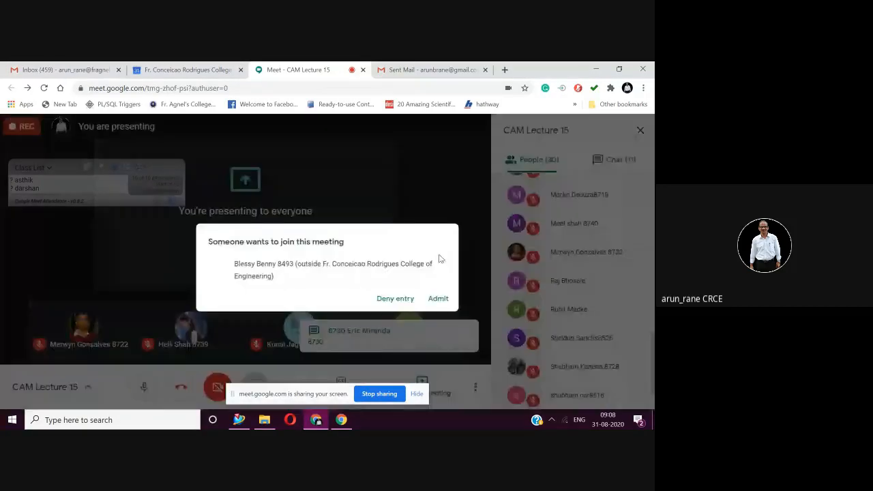
Step: Admit the waiting participant to the meeting and switch back to NX
{"action": "left_click", "coordinate": [438, 298]}
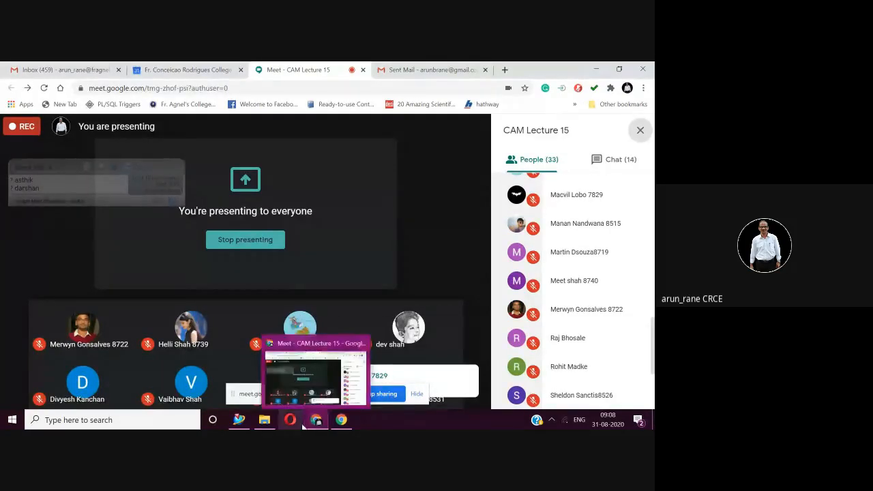
{"action": "mouse_move", "coordinate": [242, 423]}
{"action": "left_click", "coordinate": [266, 376]}
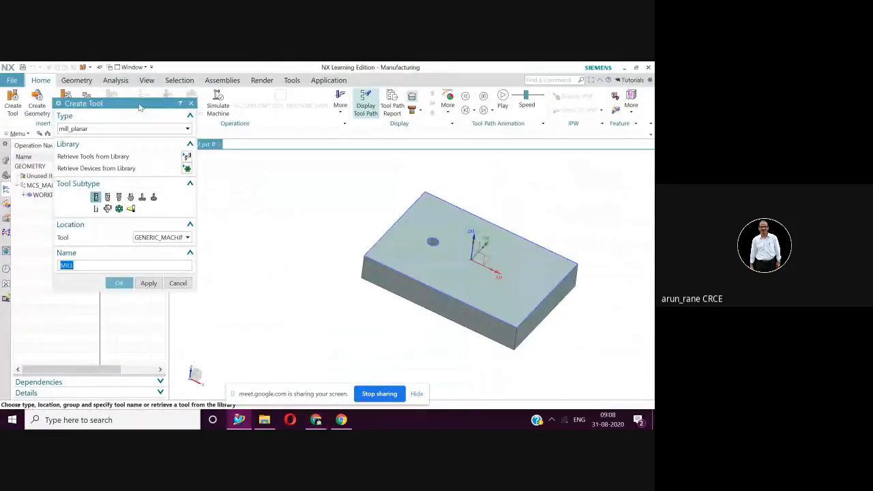
Step: Set the new tool's type to mill_contour
{"action": "left_click_drag", "start_coordinate": [135, 108], "coordinate": [164, 107]}
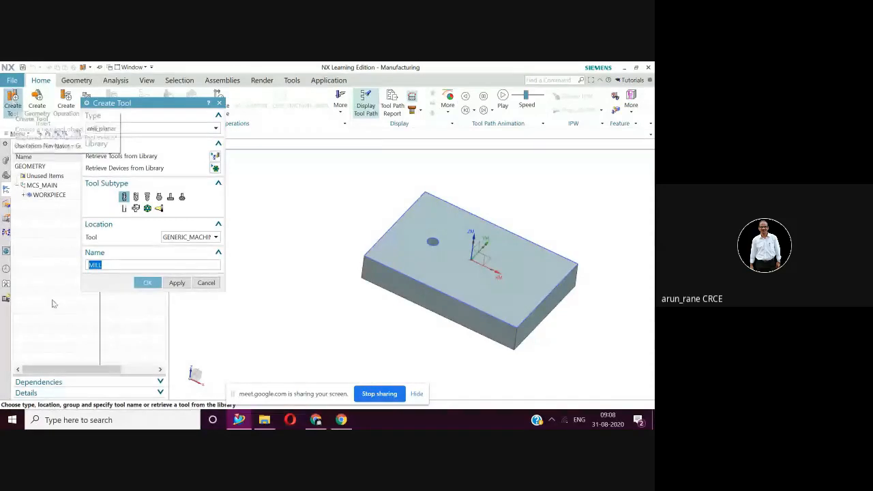
{"action": "left_click", "coordinate": [215, 129]}
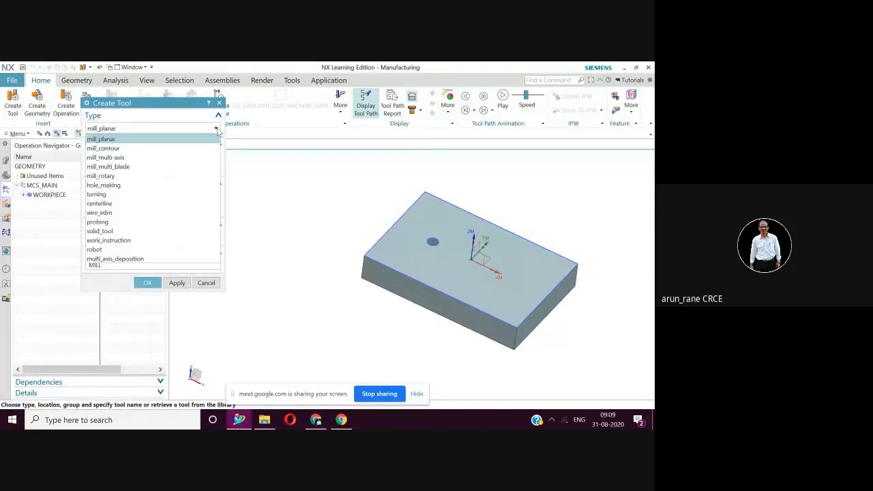
{"action": "left_click", "coordinate": [105, 148]}
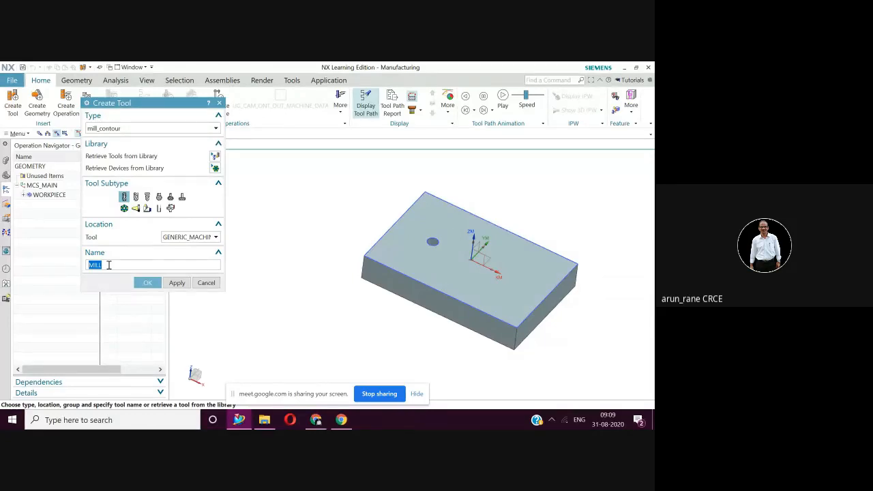
Step: Enter End_Mill_Dia_30 as the new tool's name
{"action": "type", "text": "e"}
{"action": "key", "text": "BackSpace"}
{"action": "type", "text": "End_ Mill_Dia_30"}
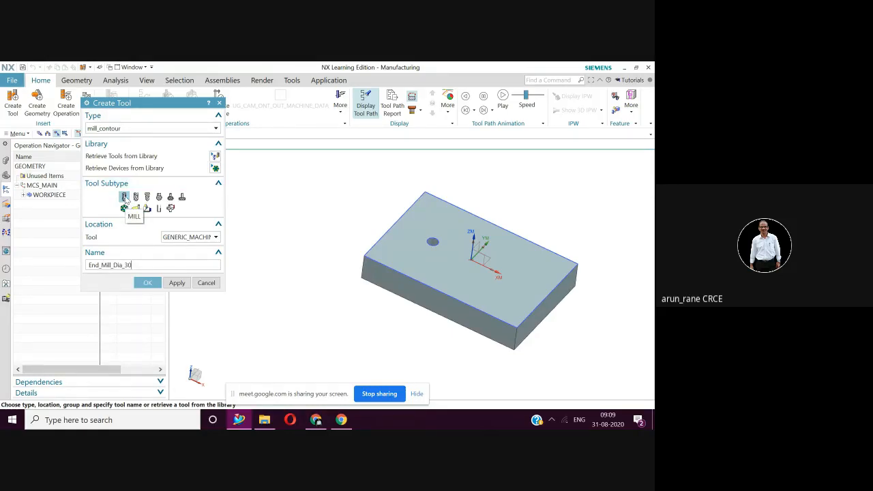
Step: Go through the chamfer, ball and spherical mill tool subtypes and return to the MILL subtype
{"action": "left_click", "coordinate": [136, 197]}
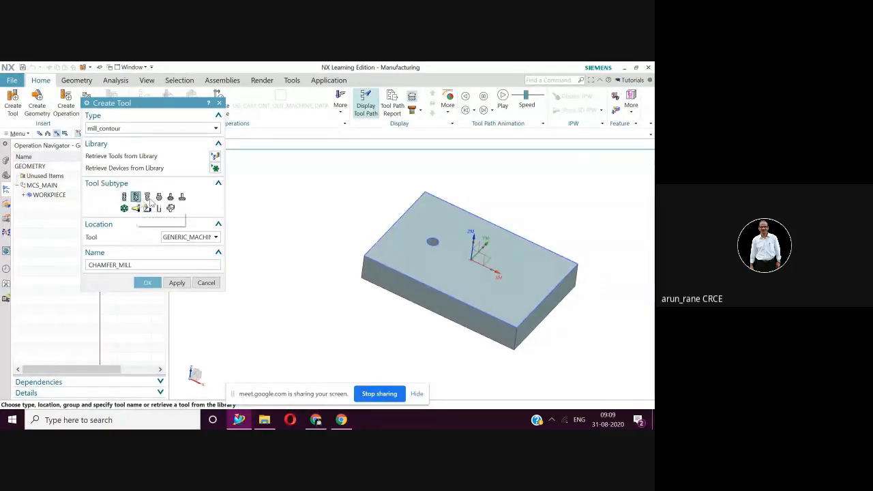
{"action": "left_click", "coordinate": [148, 199]}
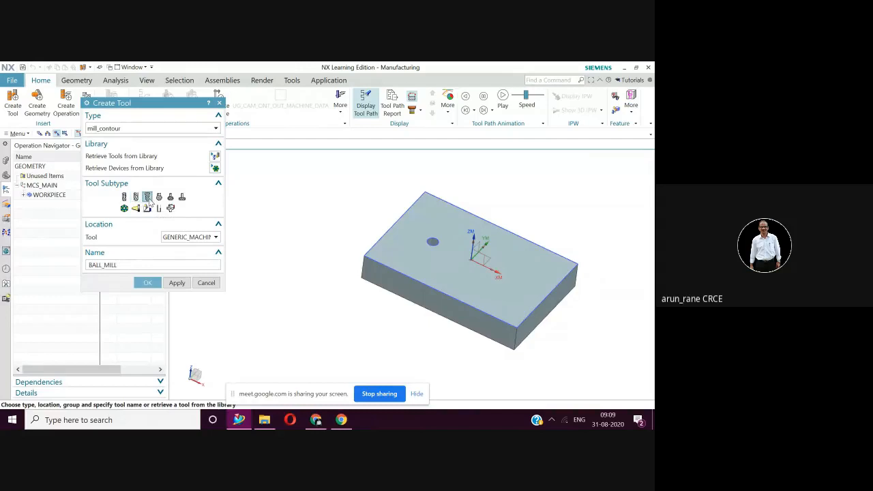
{"action": "left_click", "coordinate": [159, 198]}
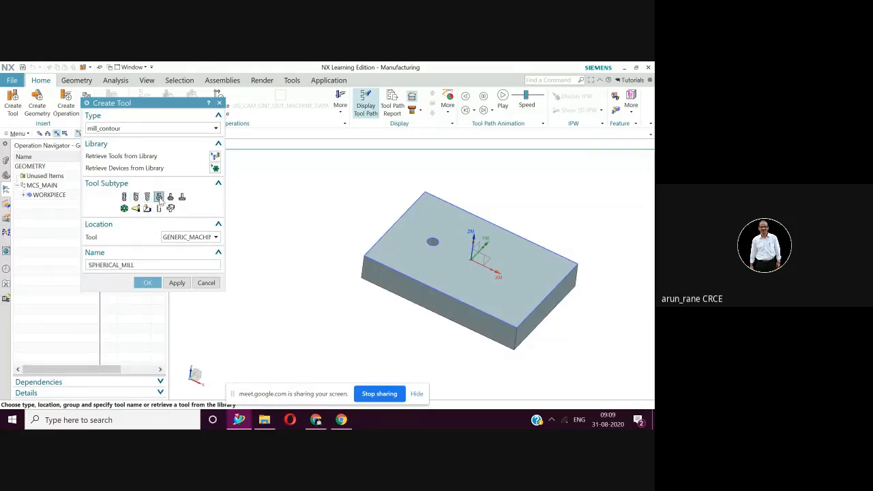
{"action": "left_click", "coordinate": [125, 198]}
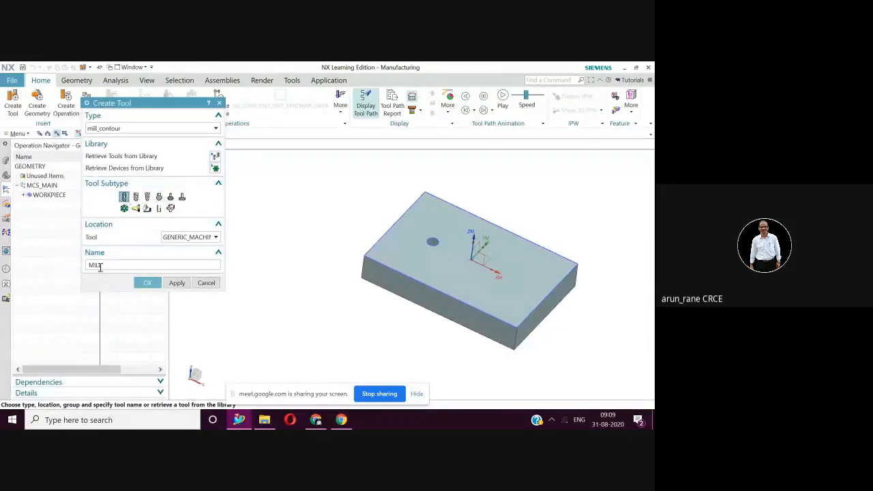
Step: Name the MILL tool End_Mill_Dia_30 and proceed to its milling tool parameters
{"action": "left_click_drag", "start_coordinate": [104, 265], "coordinate": [80, 268]}
{"action": "type", "text": "E"}
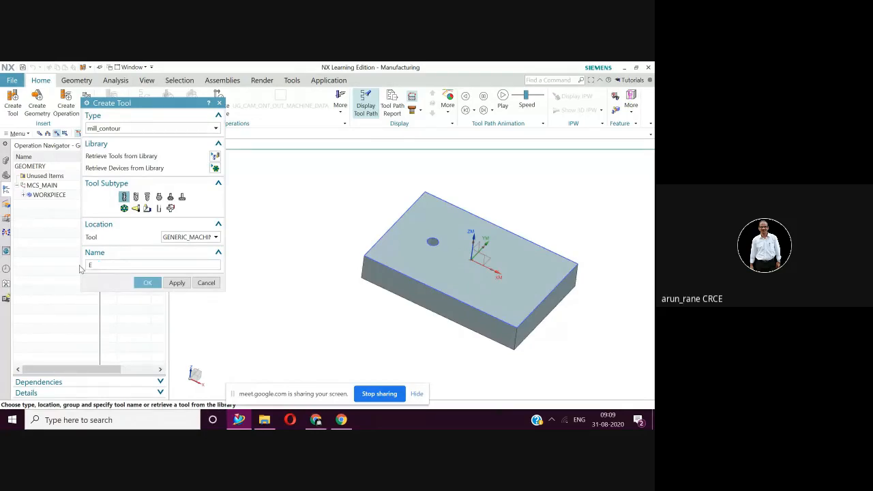
{"action": "type", "text": "nd_Mi"}
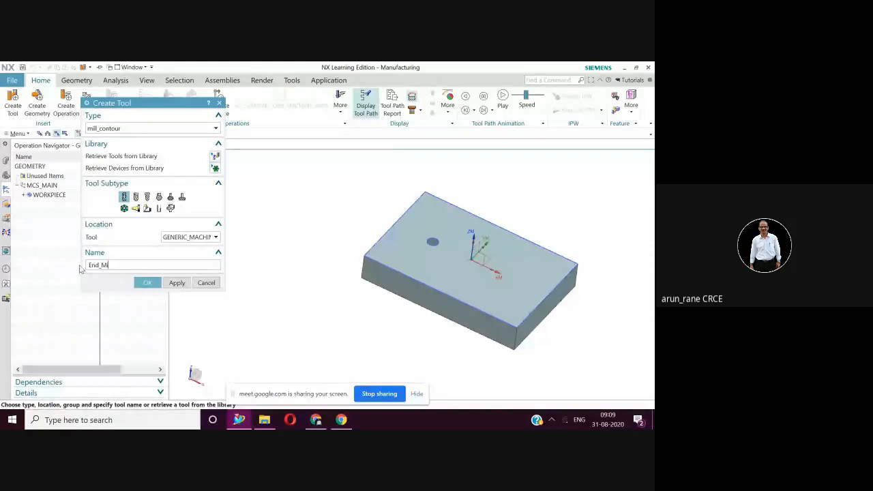
{"action": "type", "text": "ll_Dia"}
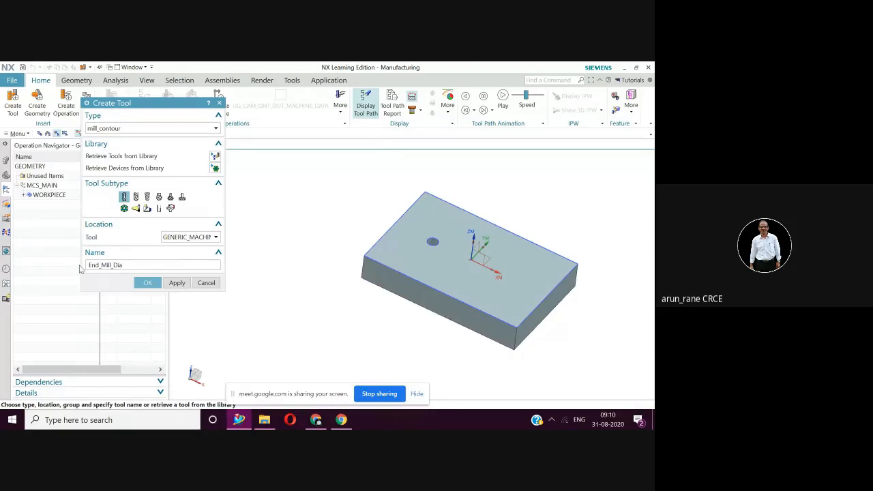
{"action": "type", "text": "_30"}
{"action": "left_click", "coordinate": [145, 283]}
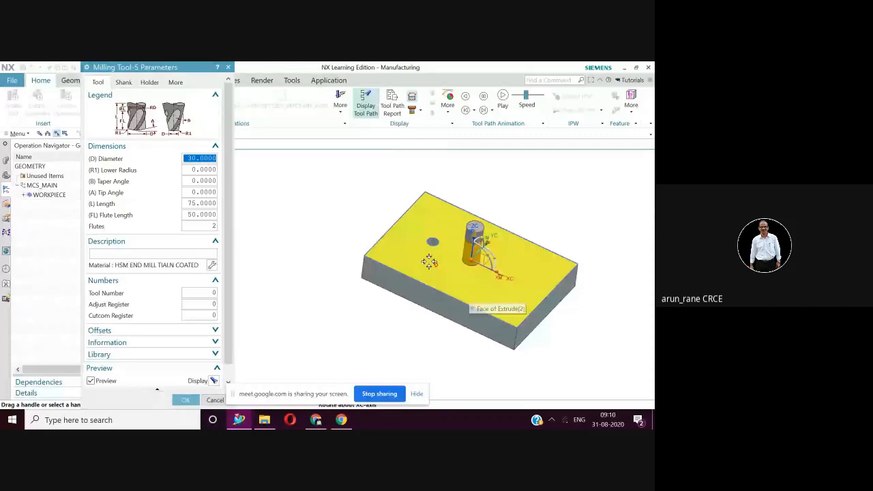
Step: Start retrieving a holder for the end mill from the library, using the Milling_Drilling class
{"action": "left_click", "coordinate": [149, 81]}
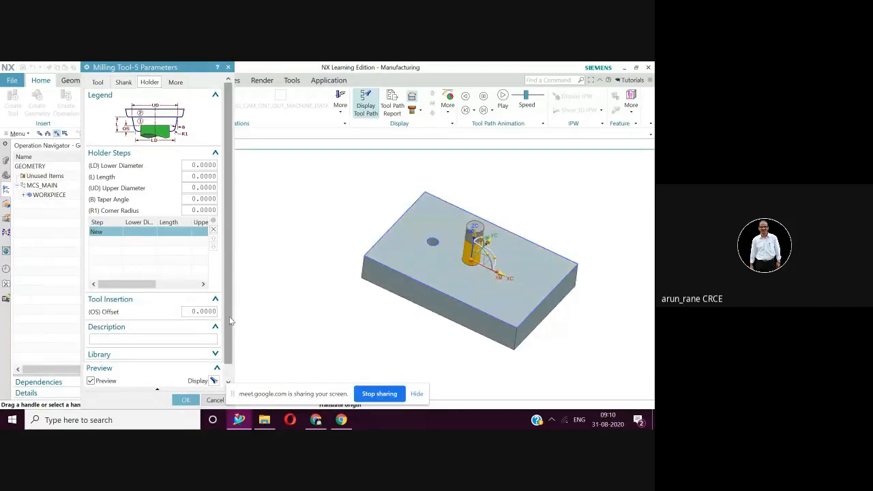
{"action": "scroll", "coordinate": [232, 319], "scroll_direction": "down", "scroll_amount": 1}
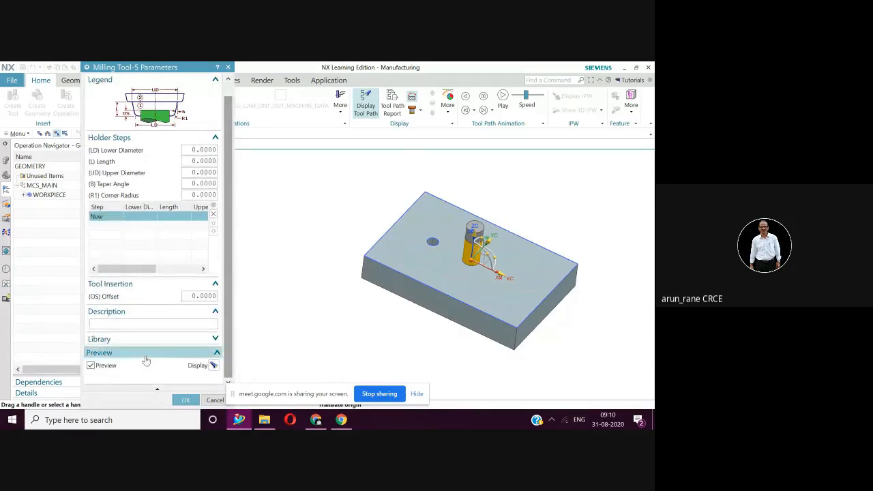
{"action": "left_click", "coordinate": [215, 340]}
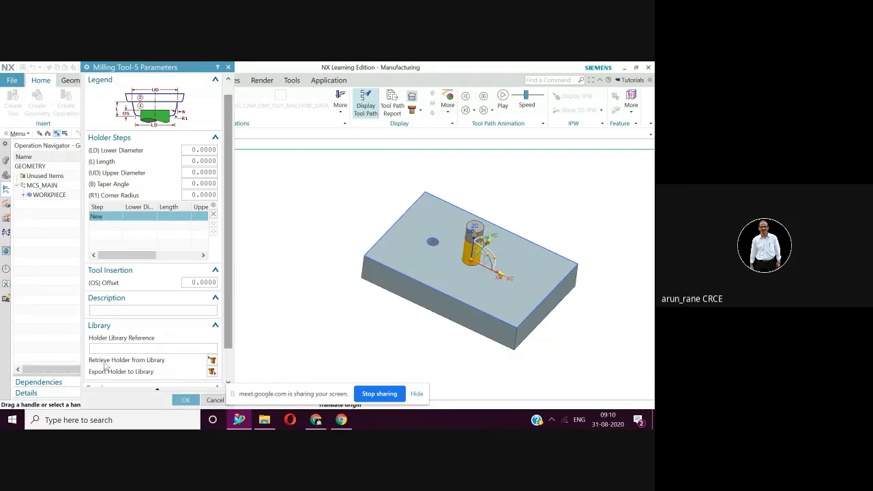
{"action": "left_click", "coordinate": [212, 363]}
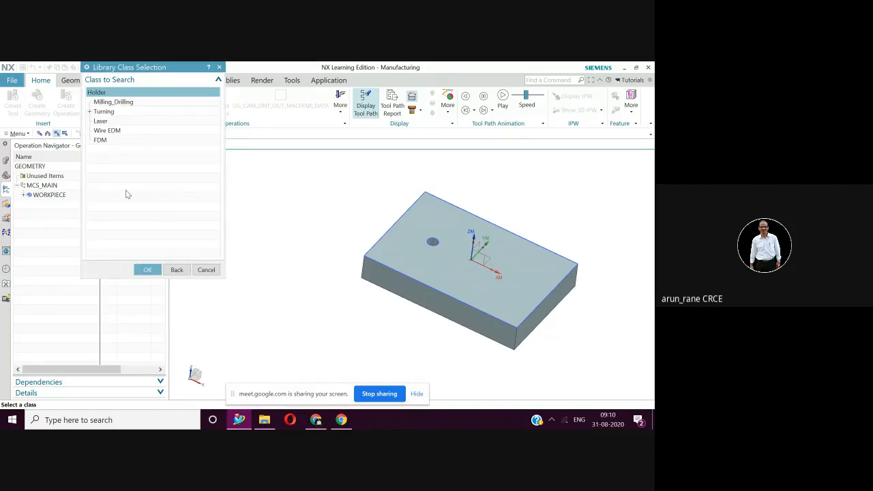
{"action": "left_click", "coordinate": [119, 103]}
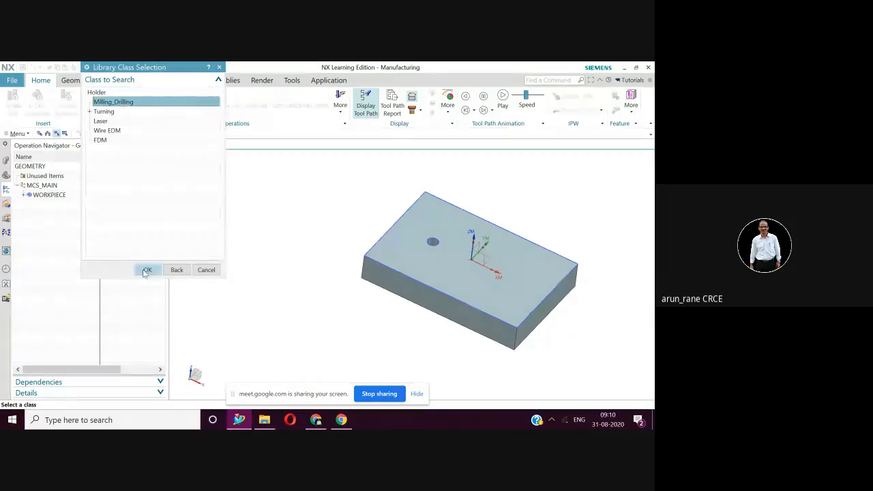
{"action": "left_click", "coordinate": [143, 269]}
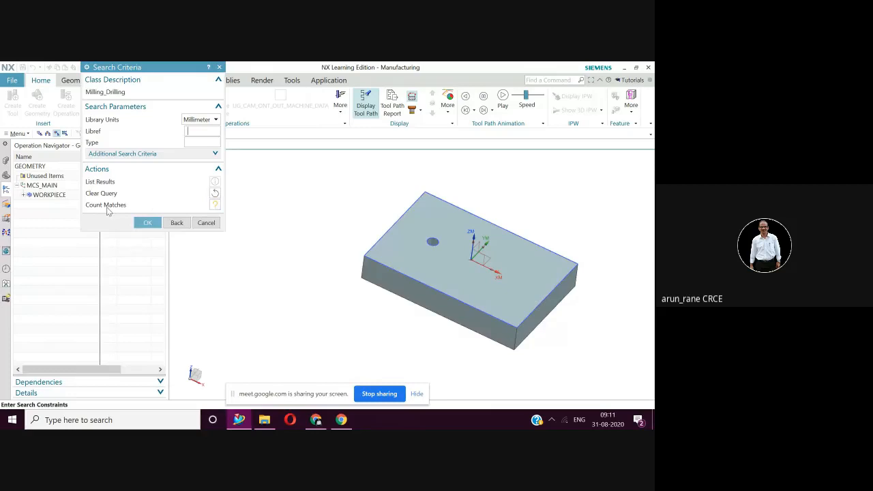
Step: Count the matching library holders and retrieve the Medium compression holder HLD001_00006 for the tool
{"action": "left_click", "coordinate": [216, 207]}
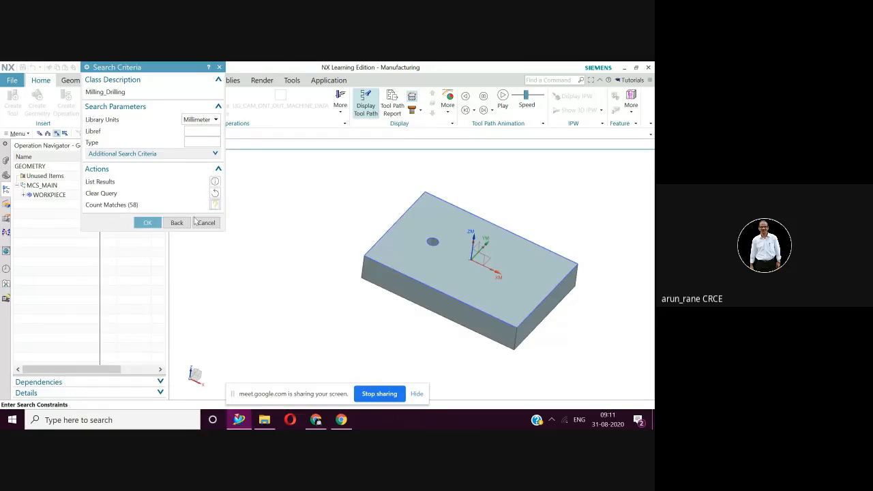
{"action": "left_click", "coordinate": [146, 222]}
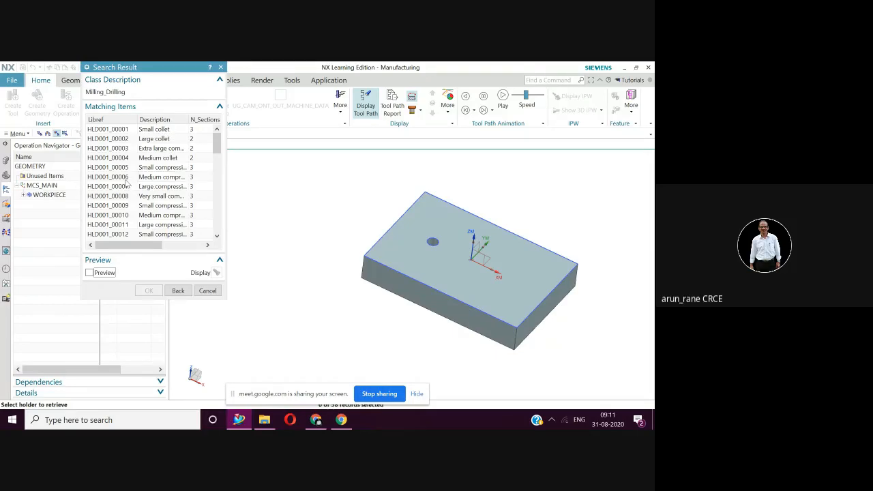
{"action": "left_click", "coordinate": [152, 181]}
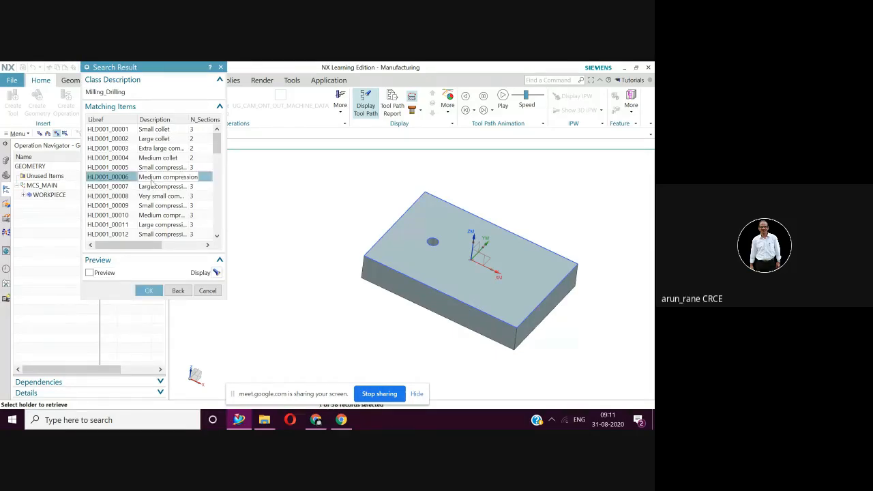
{"action": "left_click", "coordinate": [149, 291]}
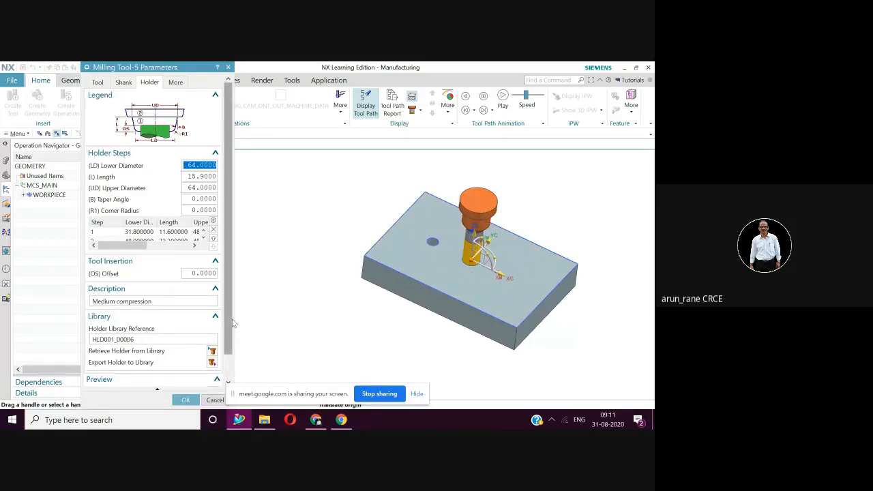
Step: Accept the milling tool parameters and show the Operation Navigator's machine tool view
{"action": "left_click_drag", "start_coordinate": [230, 325], "coordinate": [225, 369]}
{"action": "left_click", "coordinate": [186, 400]}
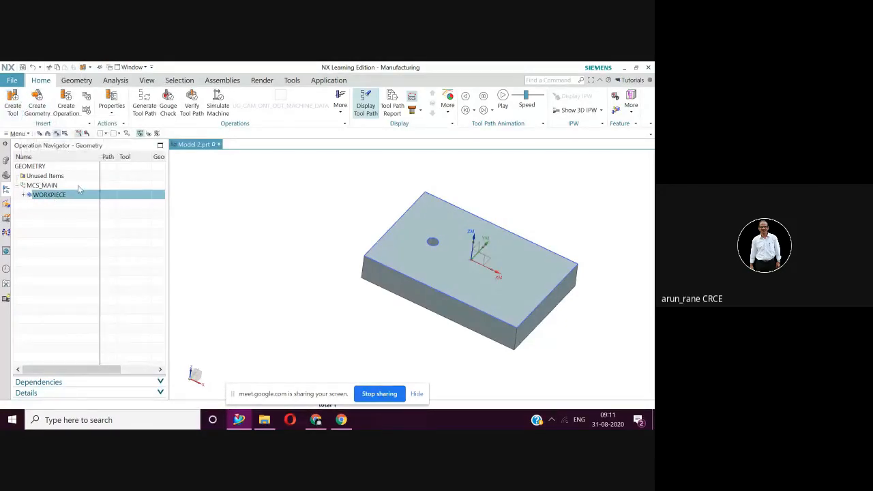
{"action": "left_click", "coordinate": [49, 134]}
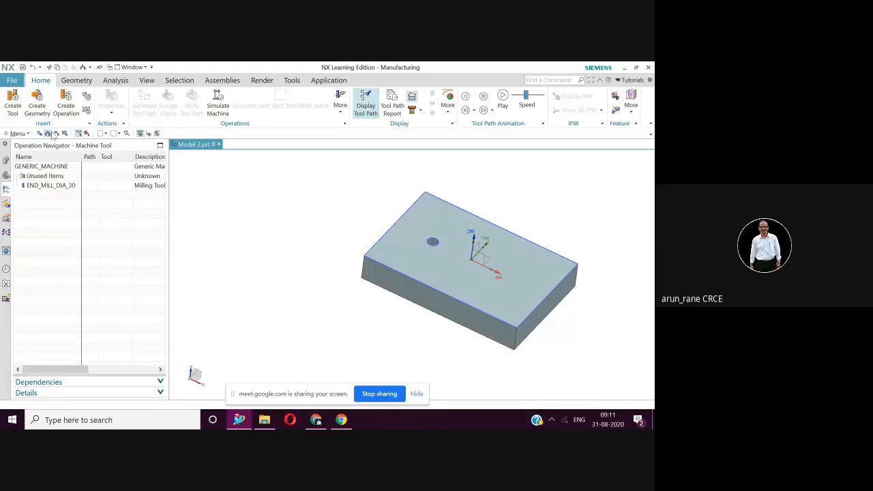
Step: Start a new mill_contour operation with the ZLEVEL_PROFILE_STEEP subtype and place it in the program group PROGRAM
{"action": "left_click", "coordinate": [66, 107]}
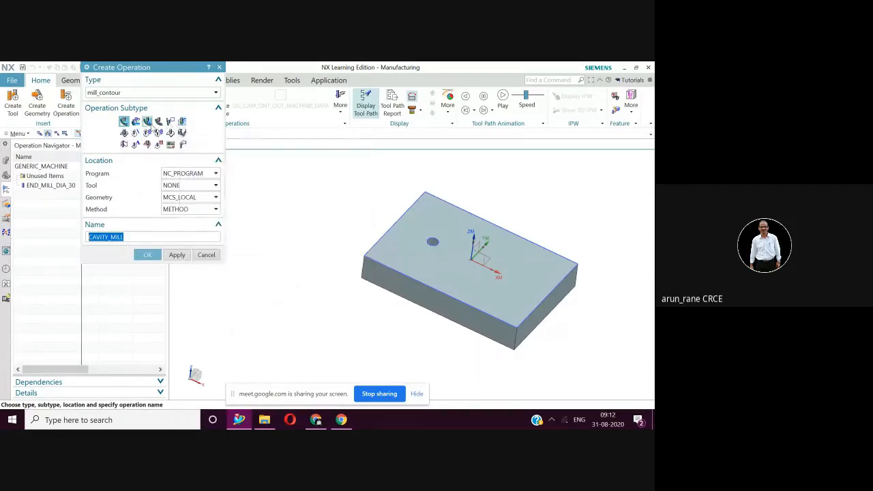
{"action": "left_click", "coordinate": [171, 121]}
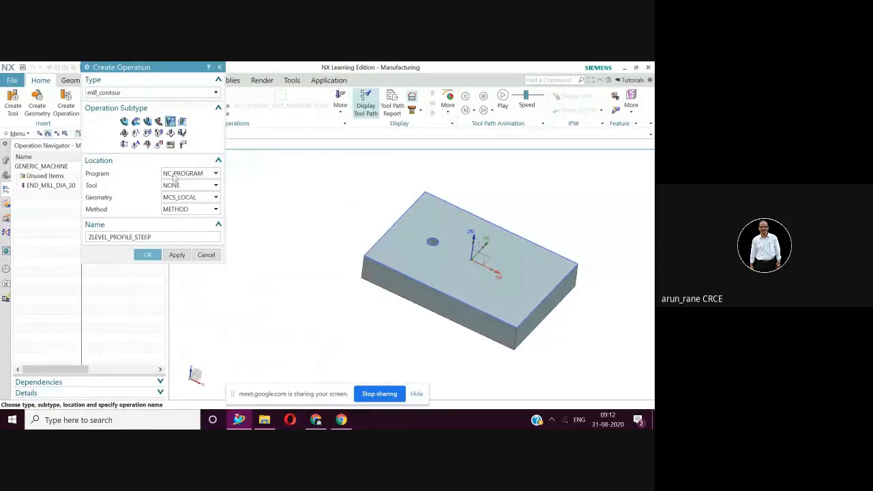
{"action": "left_click", "coordinate": [215, 173]}
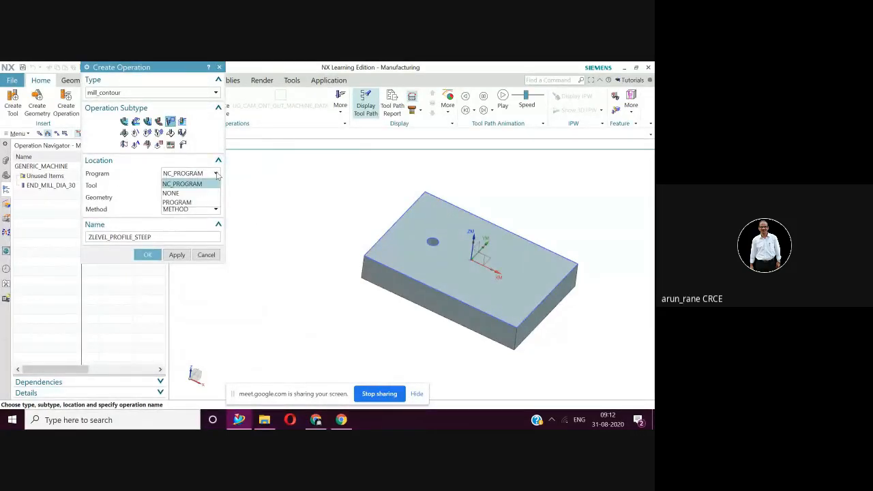
{"action": "left_click", "coordinate": [179, 202]}
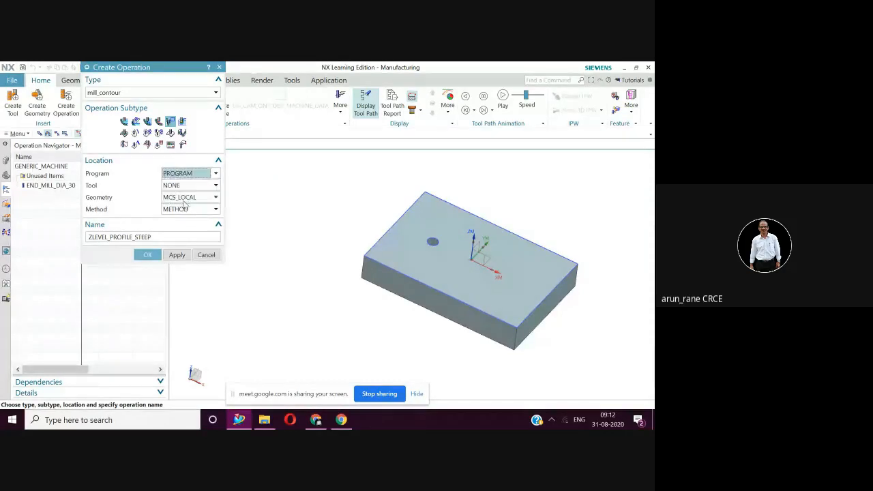
Step: Assign the tool END_MILL_DIA_30 and the WORKPIECE geometry to the operation, keeping METHOD as its method
{"action": "left_click", "coordinate": [215, 186]}
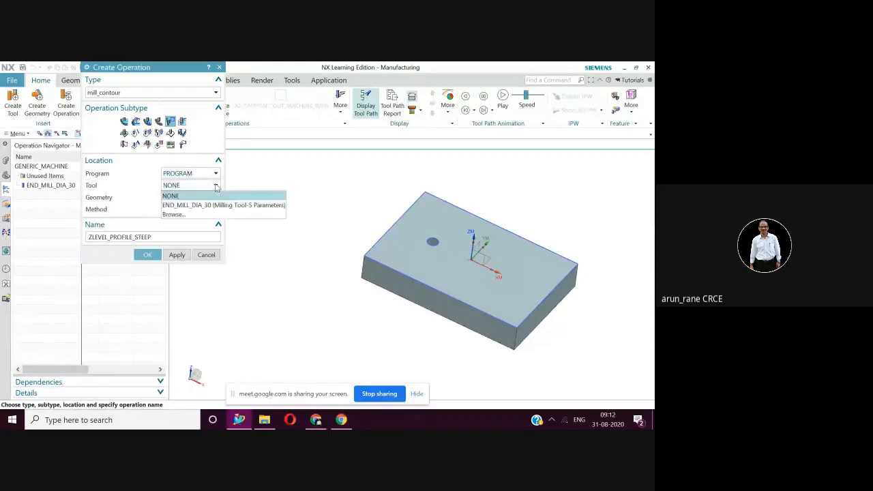
{"action": "left_click", "coordinate": [202, 205]}
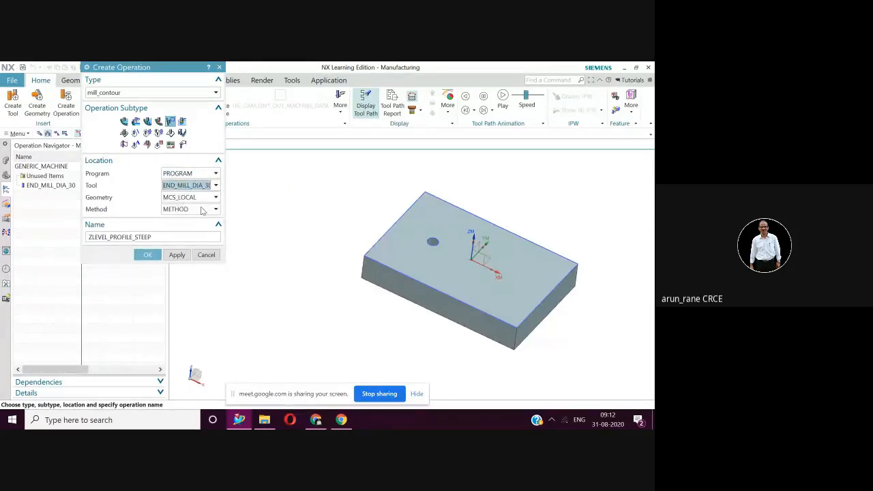
{"action": "left_click", "coordinate": [215, 197]}
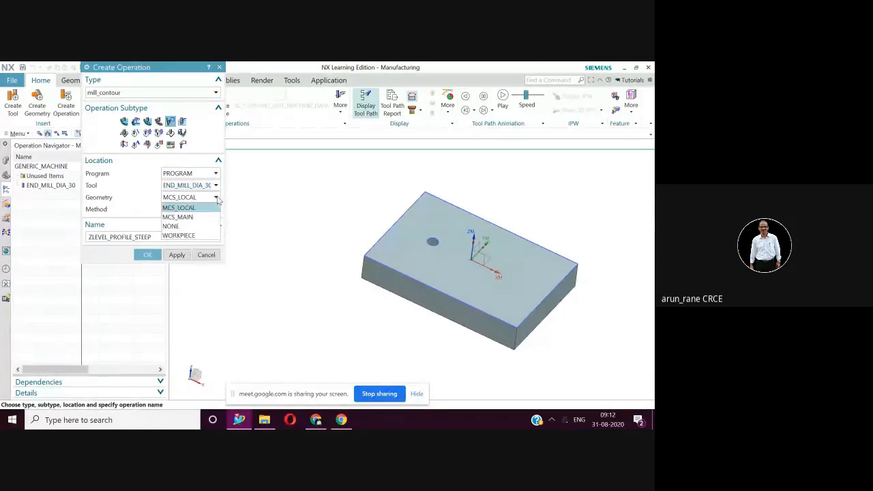
{"action": "left_click", "coordinate": [184, 236]}
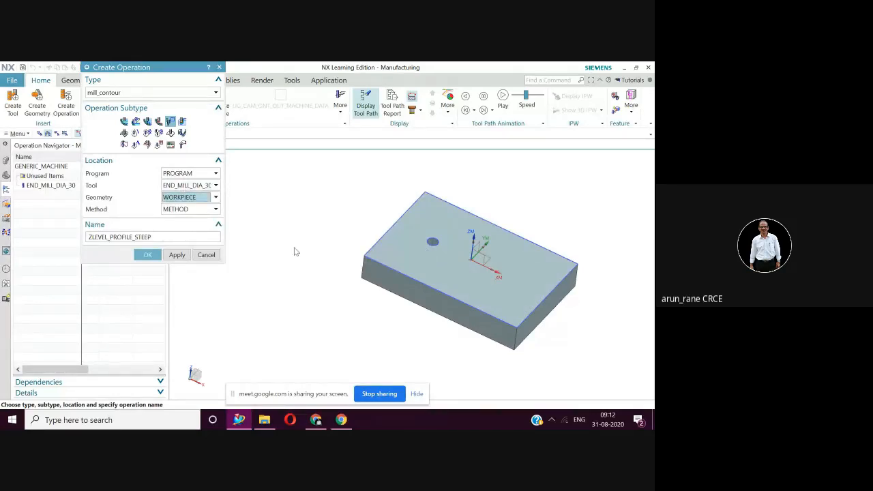
{"action": "left_click", "coordinate": [215, 209]}
{"action": "left_click", "coordinate": [217, 210]}
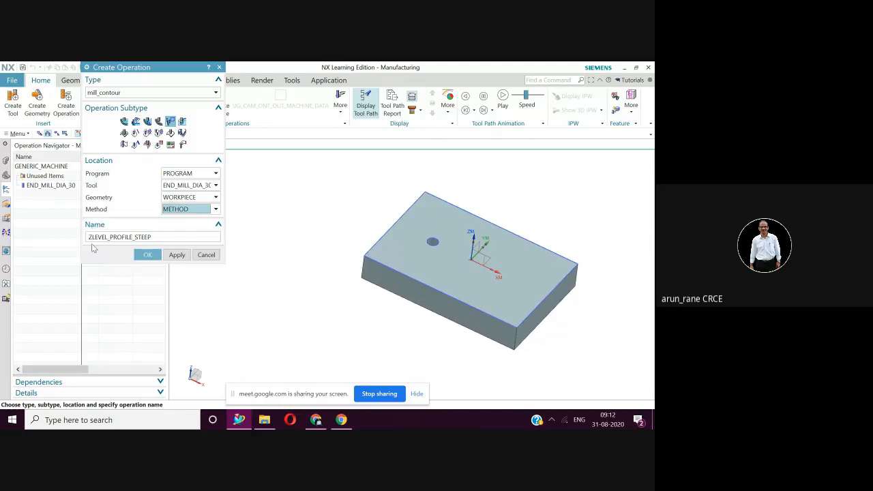
Step: Create the ZLEVEL_PROFILE_STEEP operation and check its main settings, keeping END_MILL_DIA_30 as tool and a Constant common depth per cut
{"action": "left_click", "coordinate": [146, 256]}
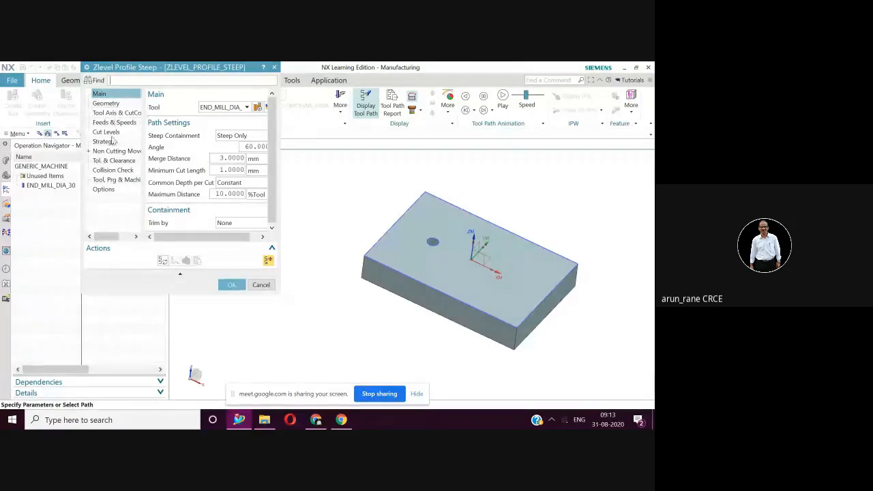
{"action": "left_click", "coordinate": [244, 108]}
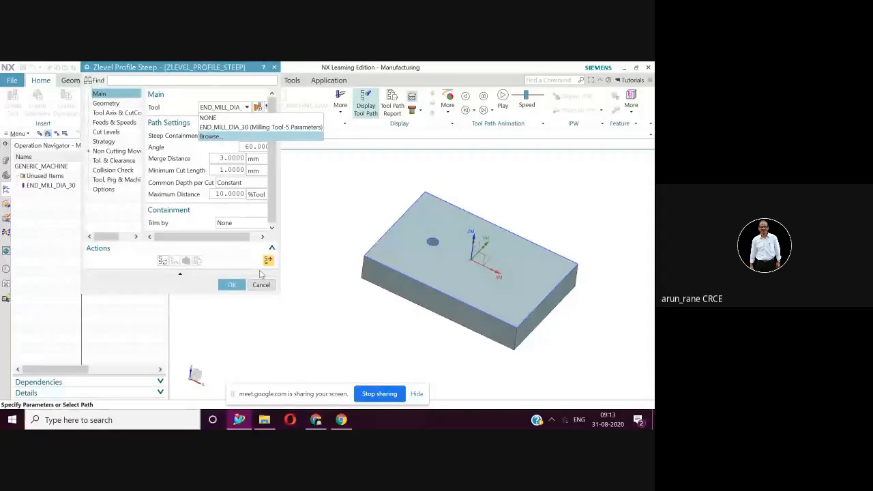
{"action": "left_click", "coordinate": [273, 162]}
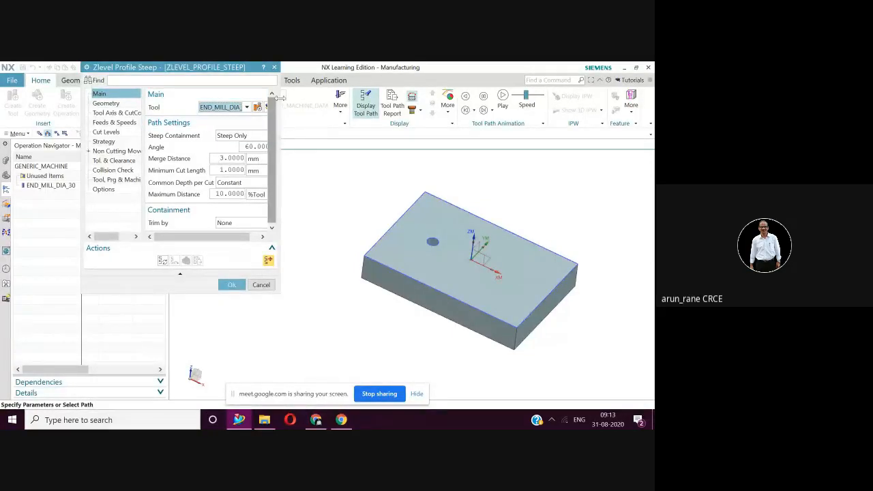
{"action": "left_click_drag", "start_coordinate": [279, 106], "coordinate": [295, 105]}
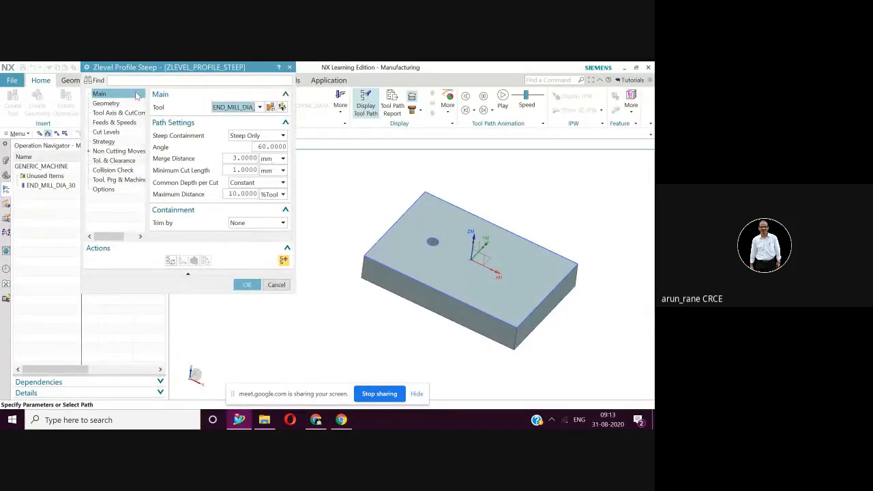
{"action": "left_click_drag", "start_coordinate": [158, 68], "coordinate": [114, 68]}
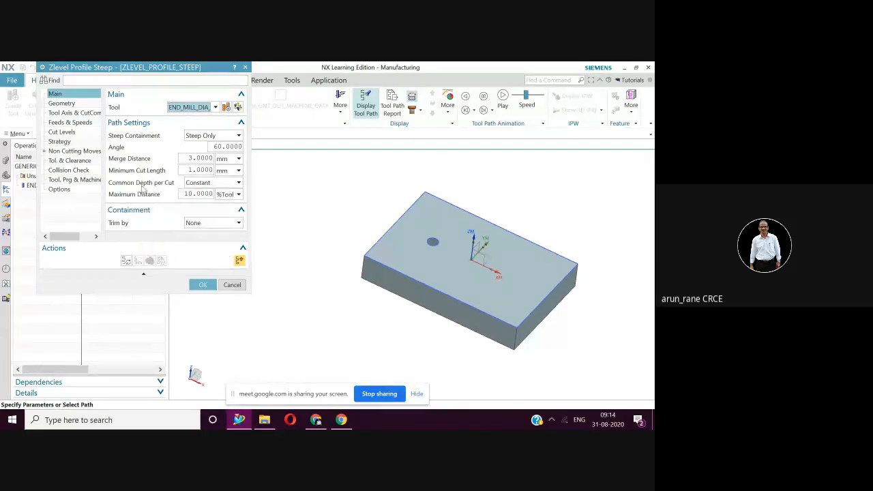
{"action": "left_click", "coordinate": [238, 184]}
{"action": "left_click", "coordinate": [239, 185]}
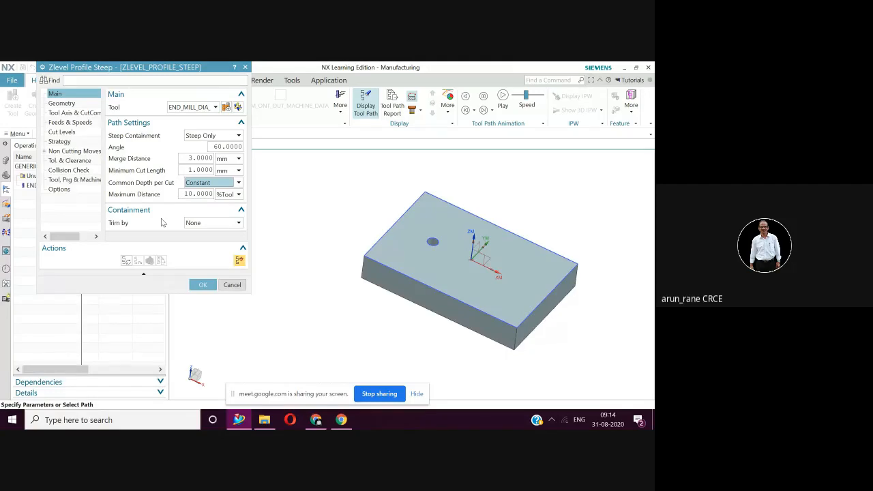
Step: Specify the four outer side faces of the block as the operation's cut area
{"action": "left_click", "coordinate": [63, 104]}
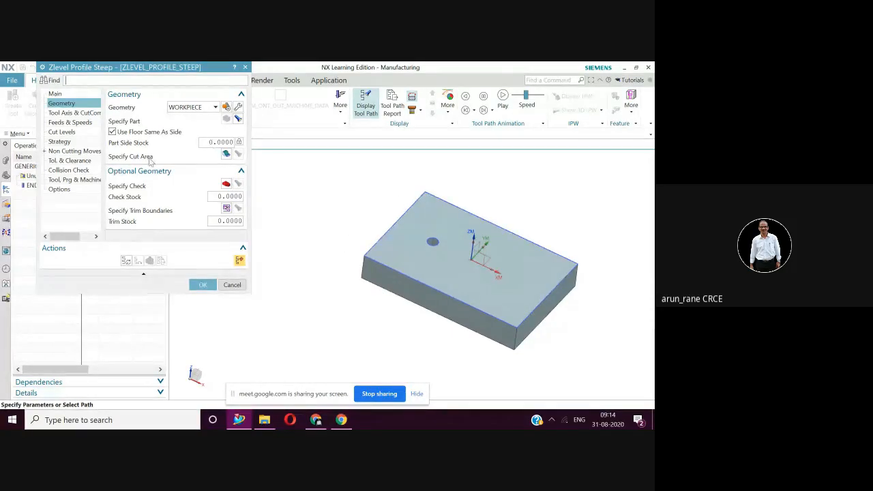
{"action": "left_click", "coordinate": [225, 155]}
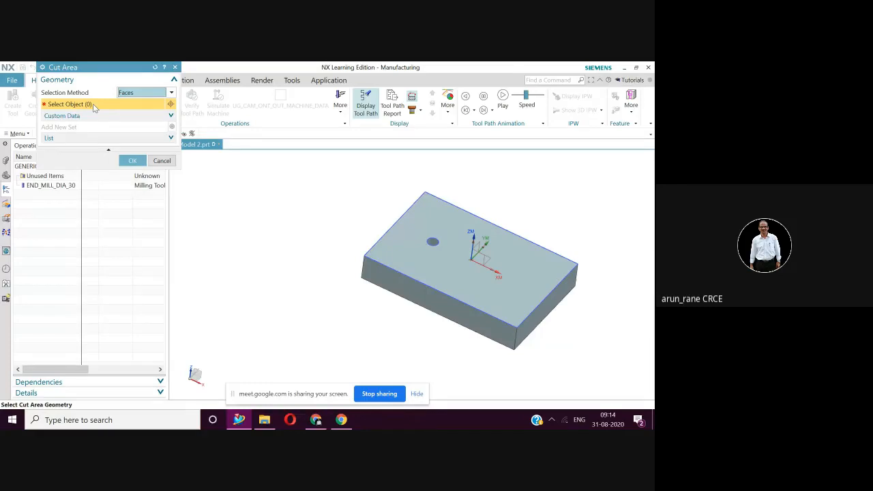
{"action": "left_click", "coordinate": [404, 290]}
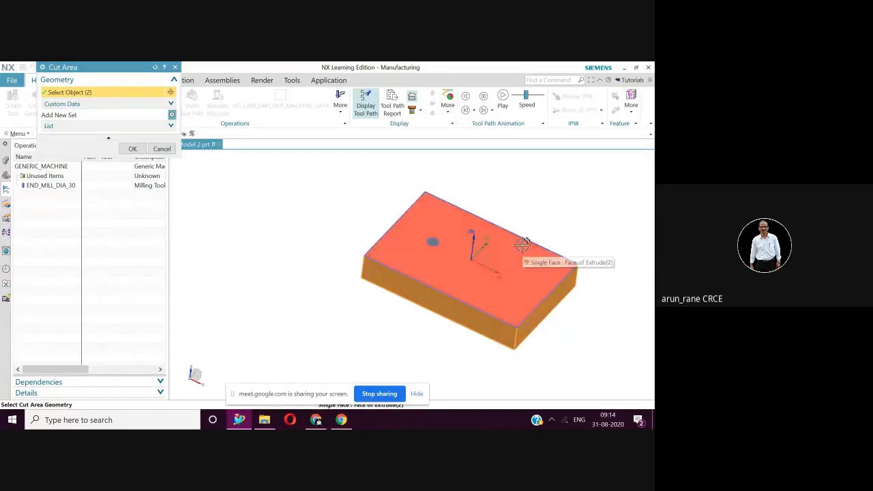
{"action": "middle_click_drag", "start_coordinate": [523, 243], "coordinate": [508, 292]}
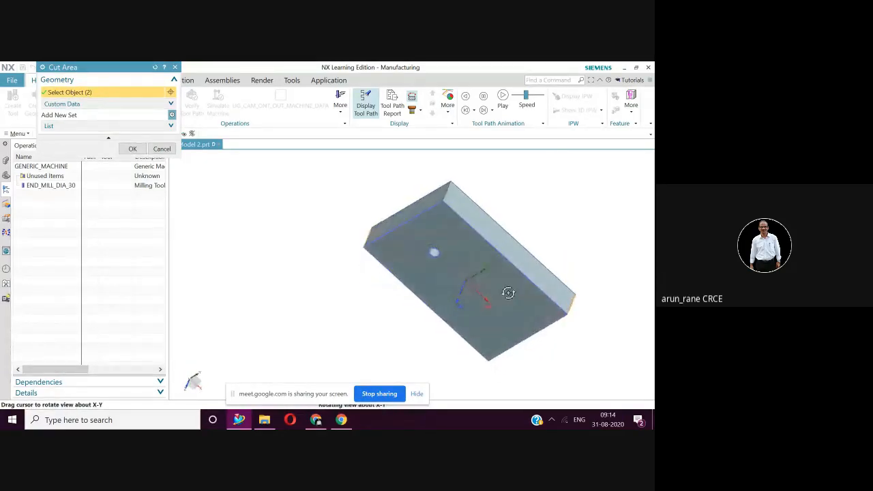
{"action": "left_click", "coordinate": [504, 239]}
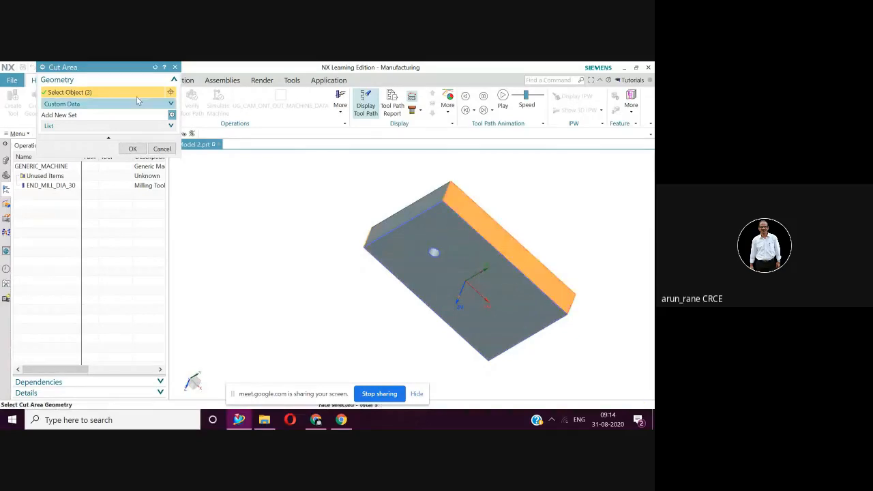
{"action": "left_click", "coordinate": [407, 208]}
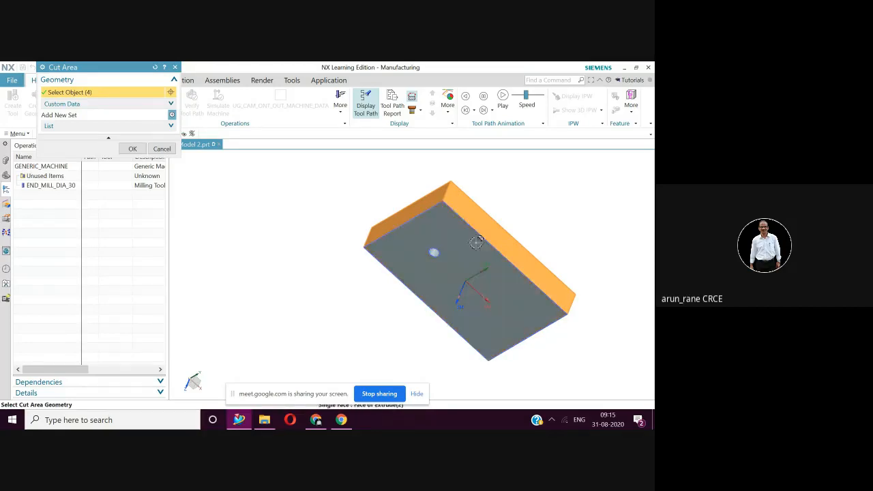
{"action": "middle_click_drag", "start_coordinate": [470, 252], "coordinate": [480, 225]}
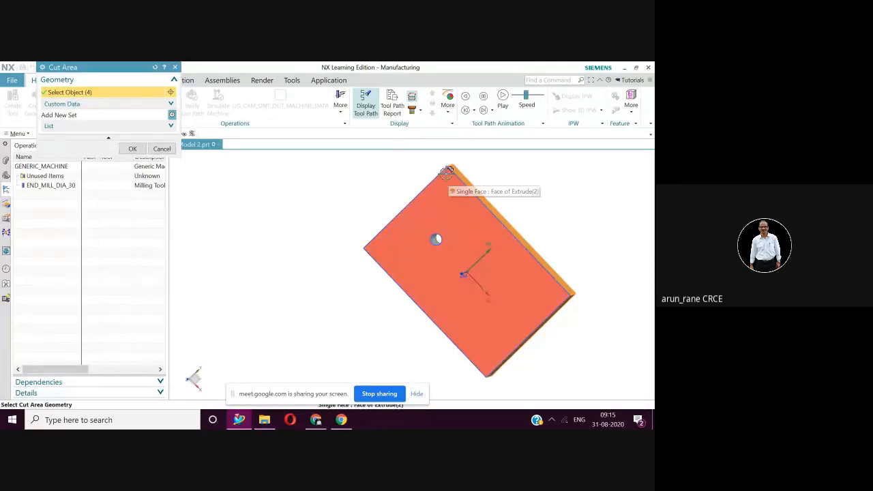
{"action": "left_click", "coordinate": [132, 149]}
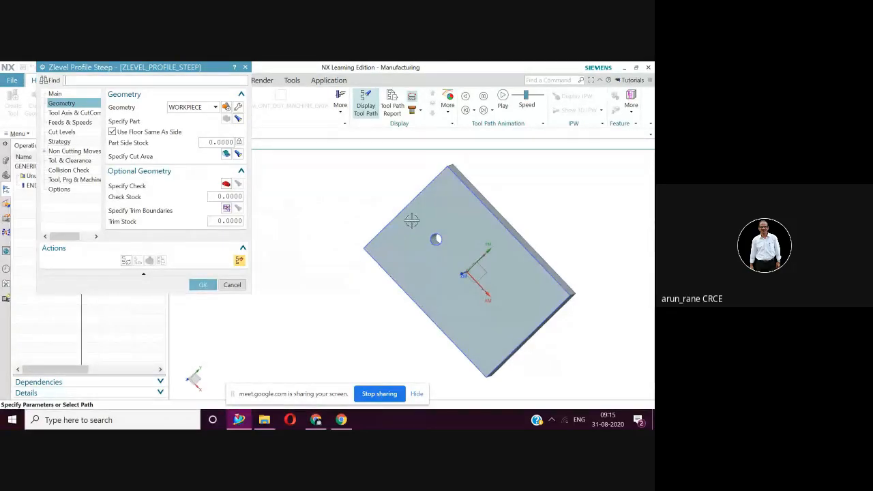
Step: Set the operation's spindle speed to 1000 rpm and recalculate the surface speed and feed per tooth from it
{"action": "middle_click_drag", "start_coordinate": [411, 219], "coordinate": [397, 222]}
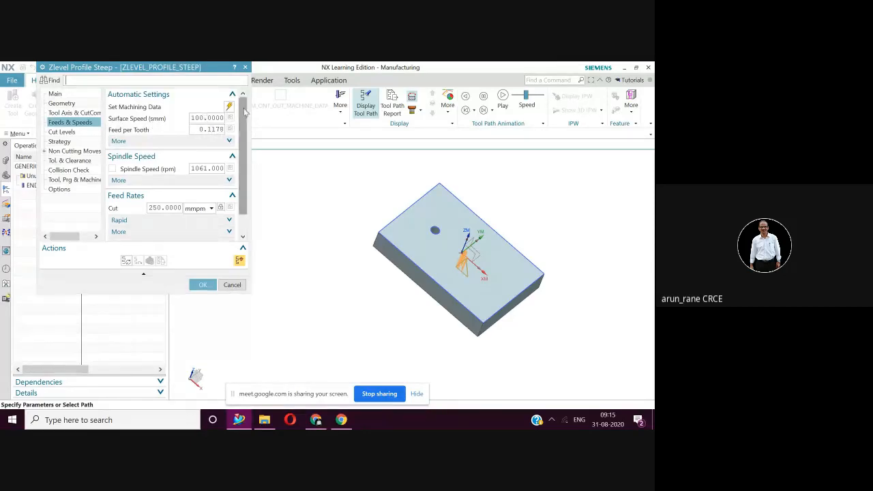
{"action": "left_click_drag", "start_coordinate": [251, 116], "coordinate": [270, 119]}
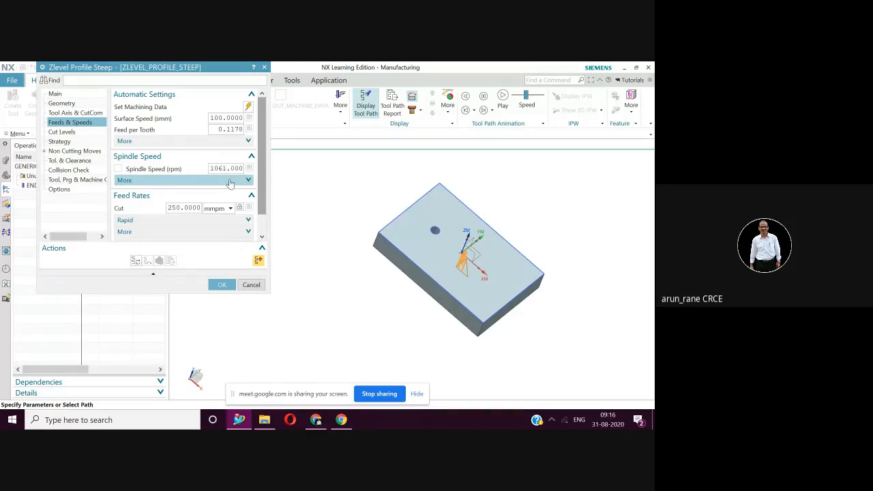
{"action": "type", "text": "00"}
{"action": "key", "text": "Return"}
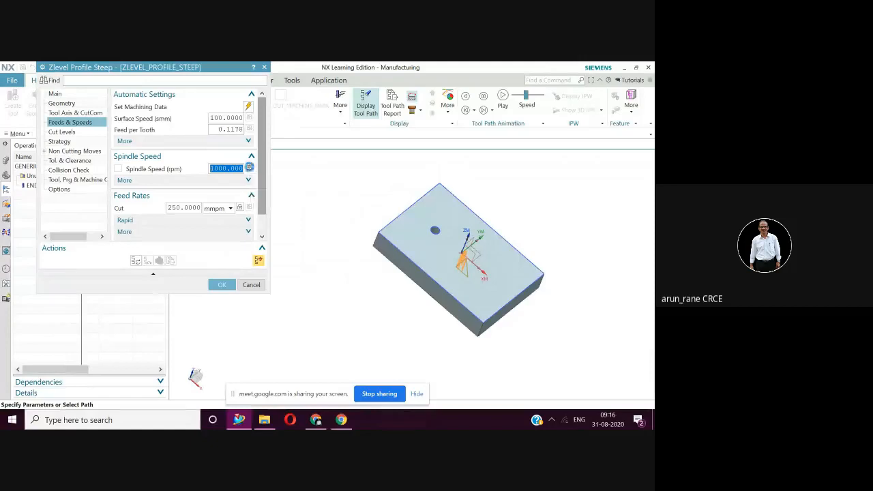
{"action": "left_click", "coordinate": [250, 169]}
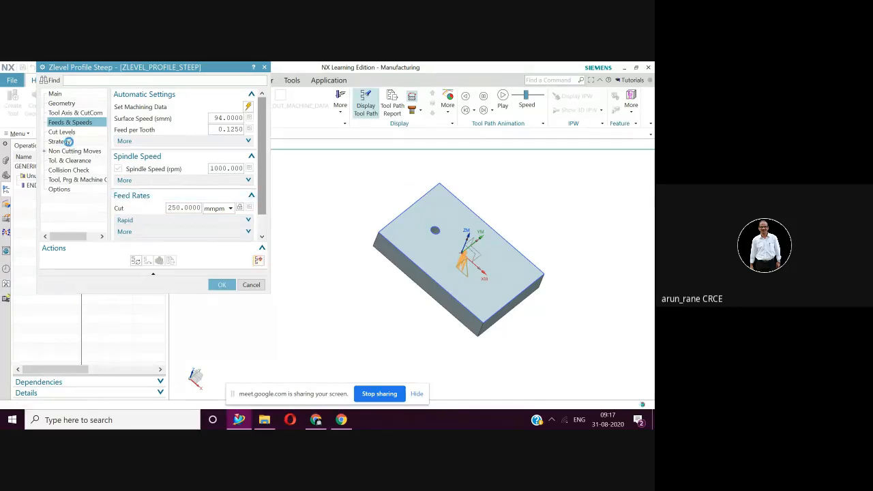
Step: Set the cut direction in the operation's strategy to Conventional Cut
{"action": "left_click", "coordinate": [68, 143]}
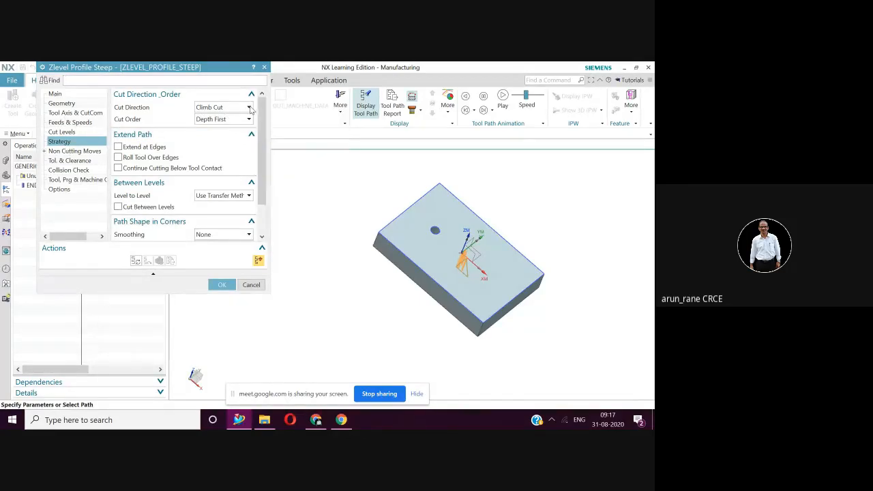
{"action": "left_click", "coordinate": [249, 107]}
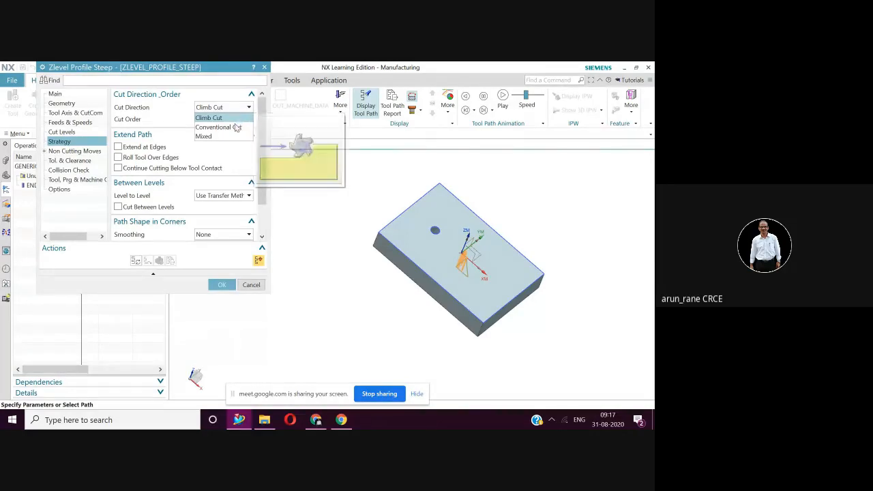
{"action": "left_click", "coordinate": [233, 128]}
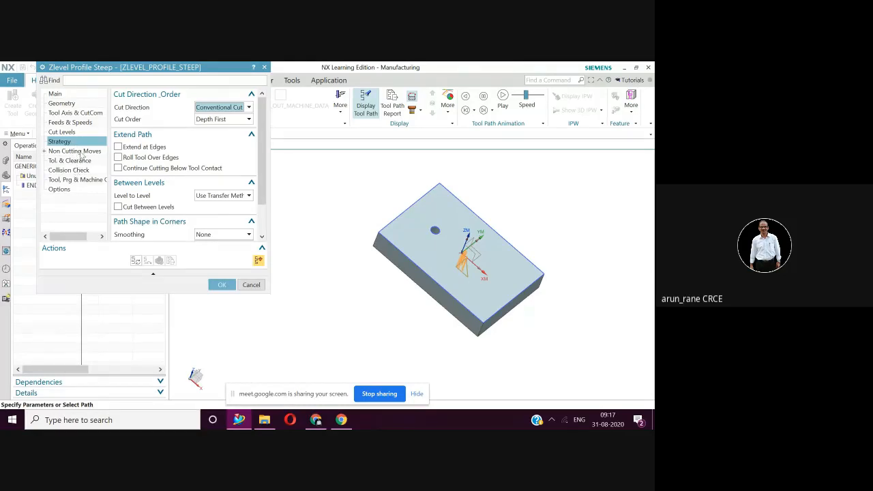
Step: Set the engage type of the non-cutting moves to Plunge for the closed area and Same as Closed Area for the open area
{"action": "left_click", "coordinate": [80, 151]}
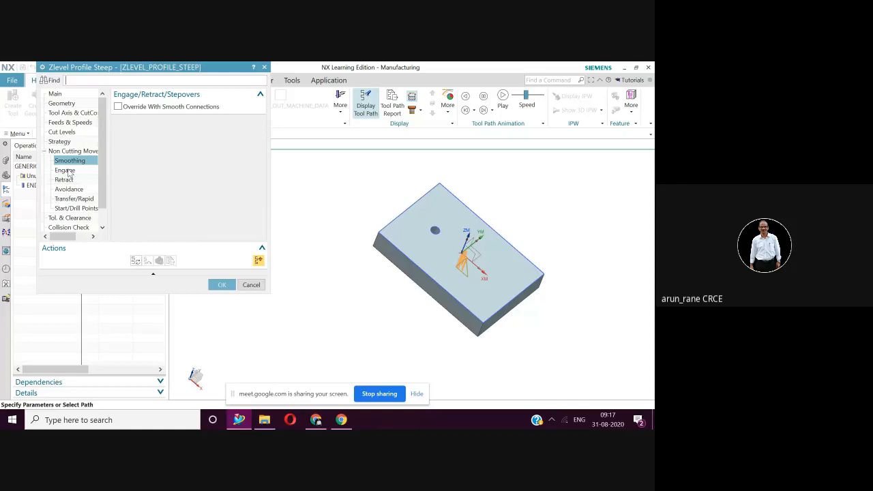
{"action": "left_click", "coordinate": [69, 175]}
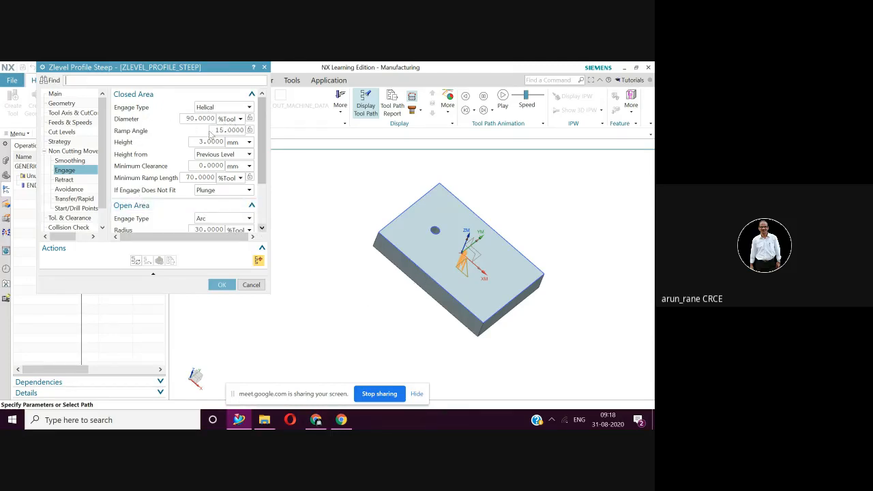
{"action": "left_click", "coordinate": [249, 108]}
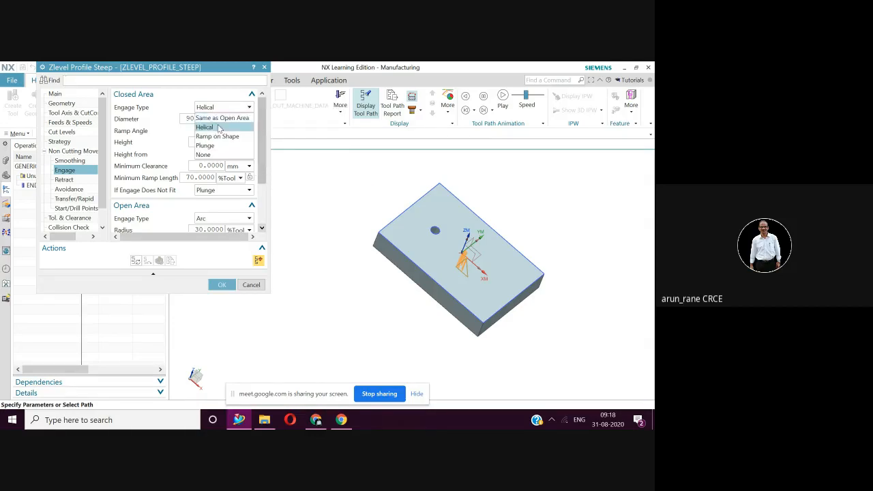
{"action": "left_click", "coordinate": [205, 145]}
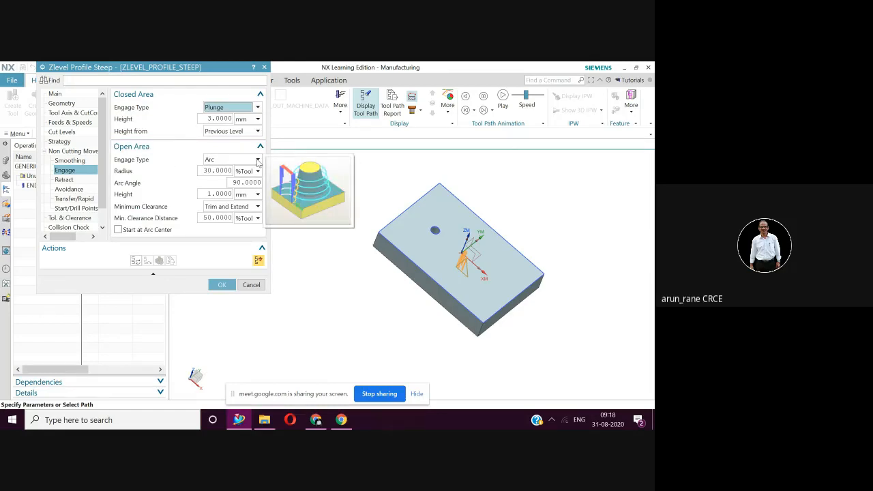
{"action": "scroll", "coordinate": [257, 162], "scroll_direction": "up", "scroll_amount": 3}
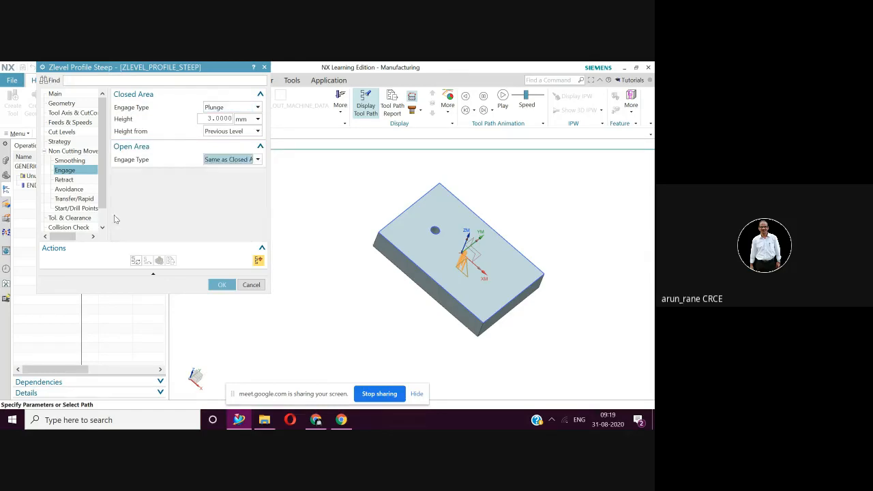
Step: Generate the tool path and open its visualization with the animation speed lowered to 4
{"action": "left_click", "coordinate": [136, 262]}
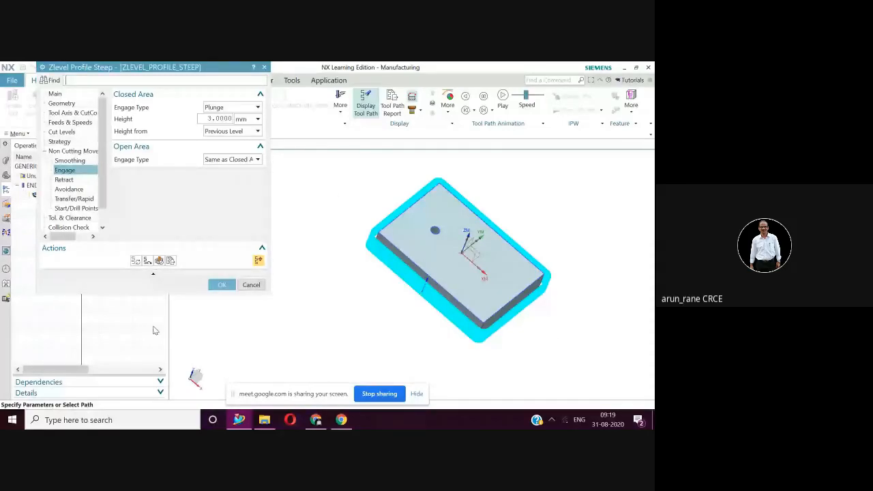
{"action": "left_click", "coordinate": [158, 261]}
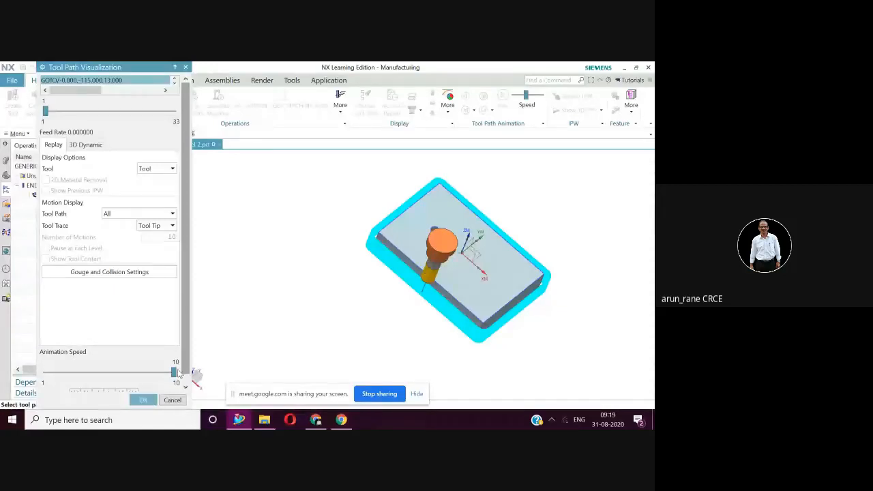
{"action": "left_click_drag", "start_coordinate": [176, 372], "coordinate": [137, 372]}
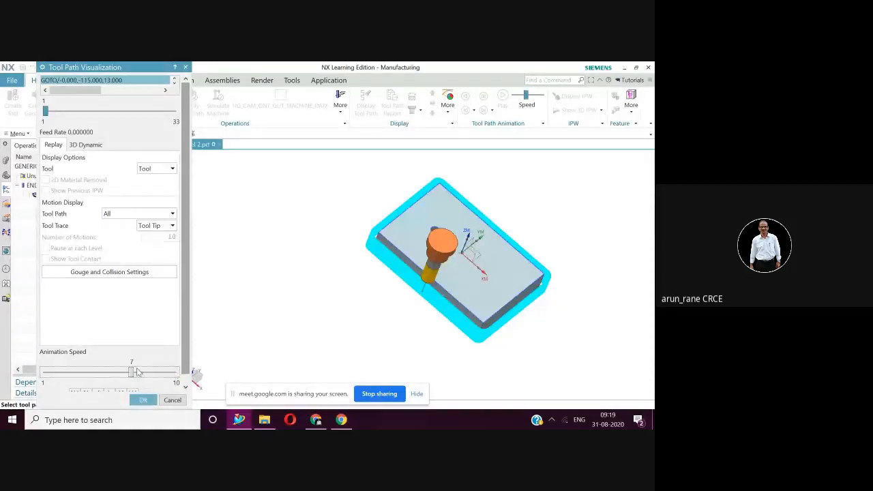
{"action": "left_click", "coordinate": [106, 370]}
{"action": "scroll", "coordinate": [132, 359], "scroll_direction": "down", "scroll_amount": 1}
{"action": "left_click", "coordinate": [132, 363]}
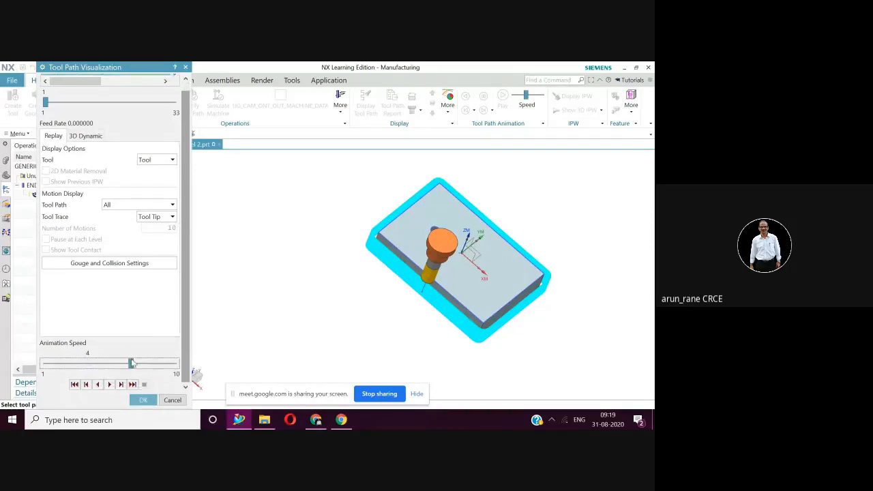
{"action": "left_click_drag", "start_coordinate": [132, 363], "coordinate": [88, 364]}
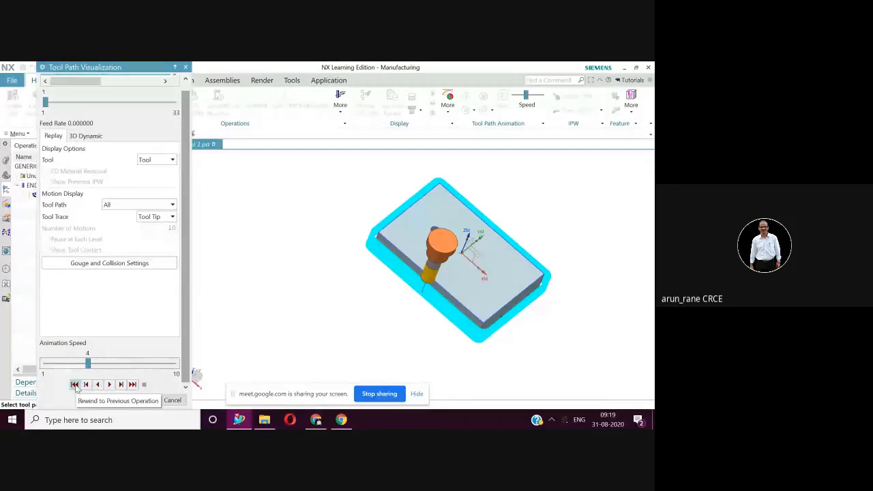
Step: Play the tool path replay around the block, raising the animation speed stepwise to 7
{"action": "left_click", "coordinate": [111, 388]}
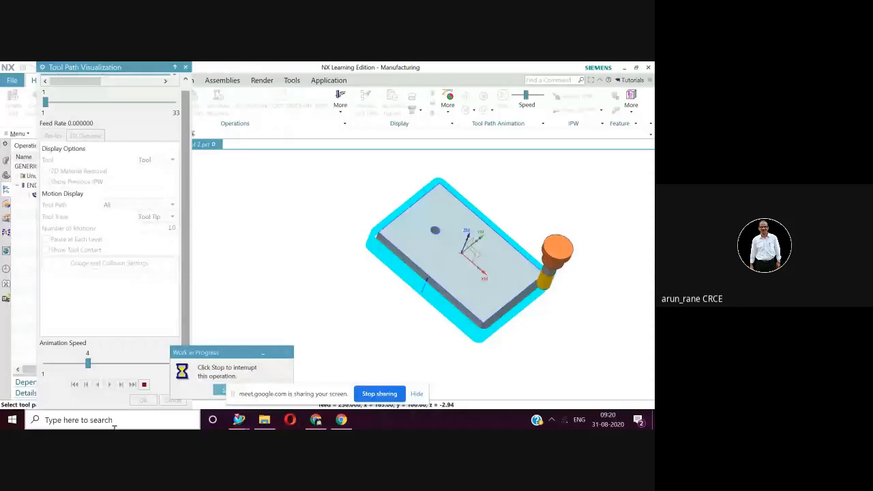
{"action": "left_click", "coordinate": [118, 366]}
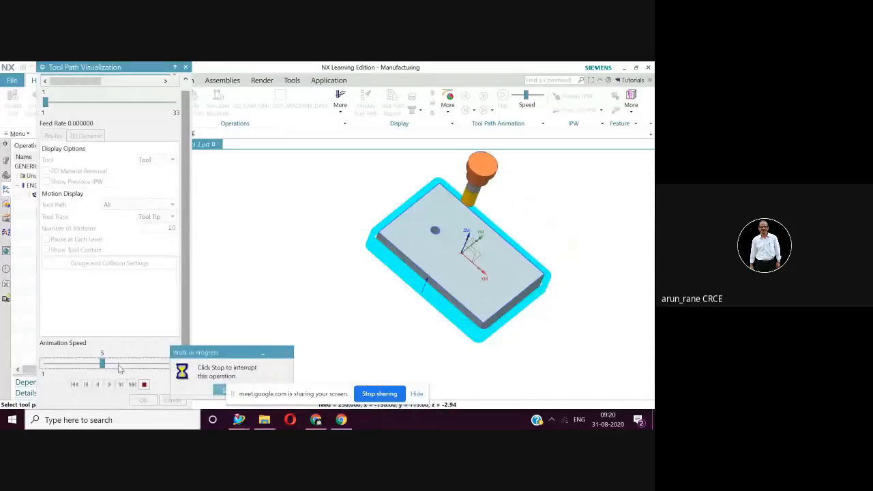
{"action": "left_click", "coordinate": [119, 366]}
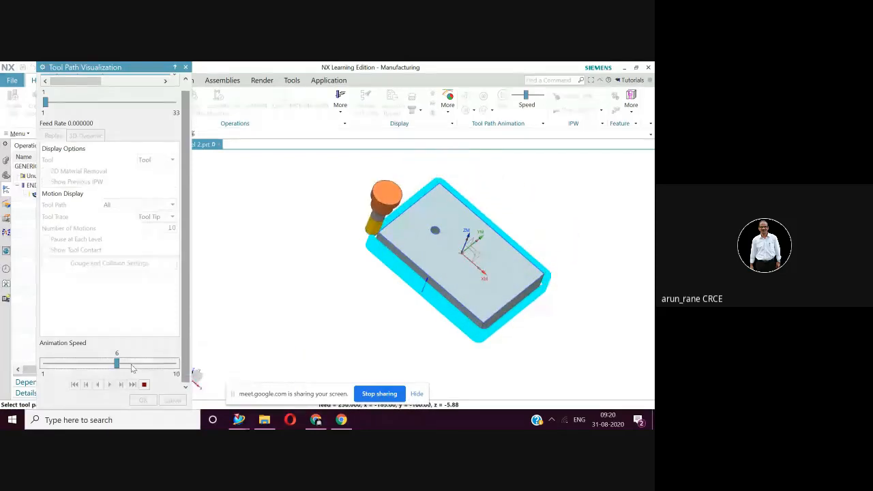
{"action": "left_click", "coordinate": [132, 367]}
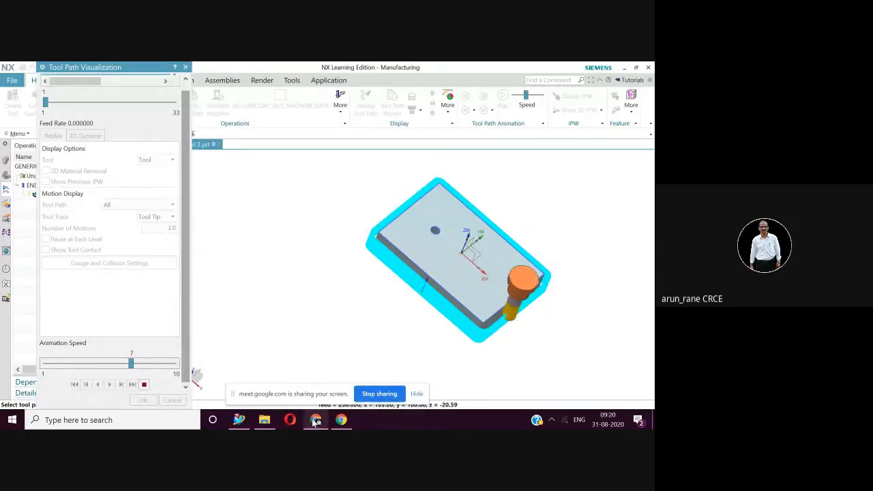
Step: Raise the animation speed to 9, play the tool path replay to its end, and close the visualization
{"action": "mouse_move", "coordinate": [316, 421]}
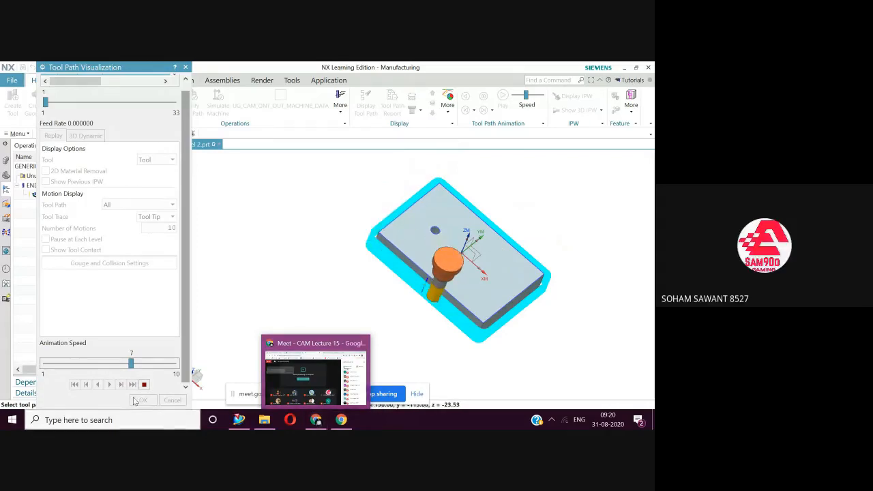
{"action": "left_click", "coordinate": [155, 365]}
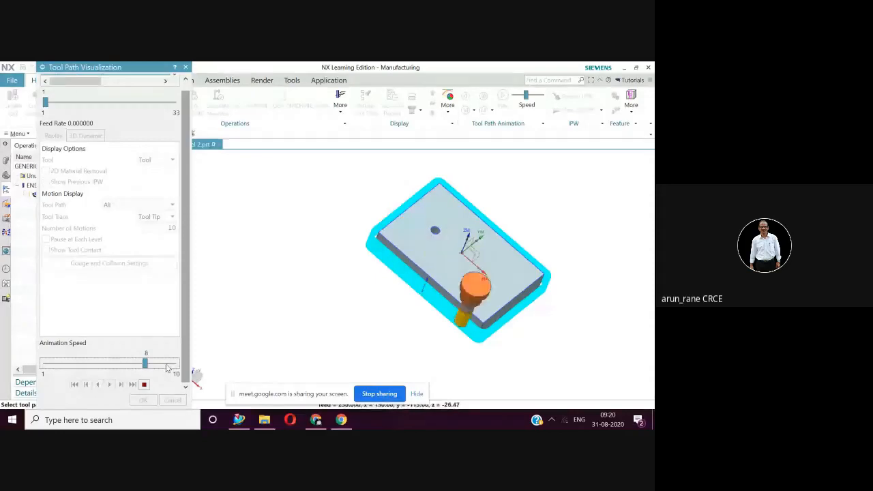
{"action": "left_click", "coordinate": [174, 366]}
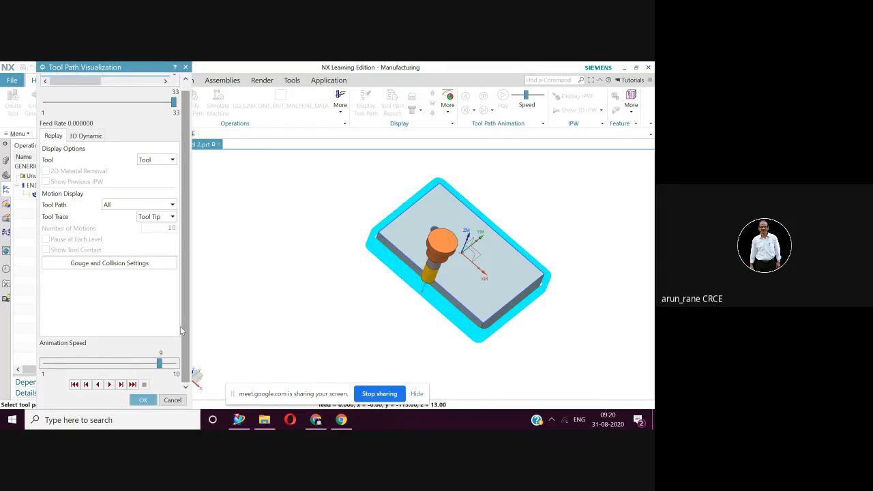
{"action": "left_click", "coordinate": [158, 399]}
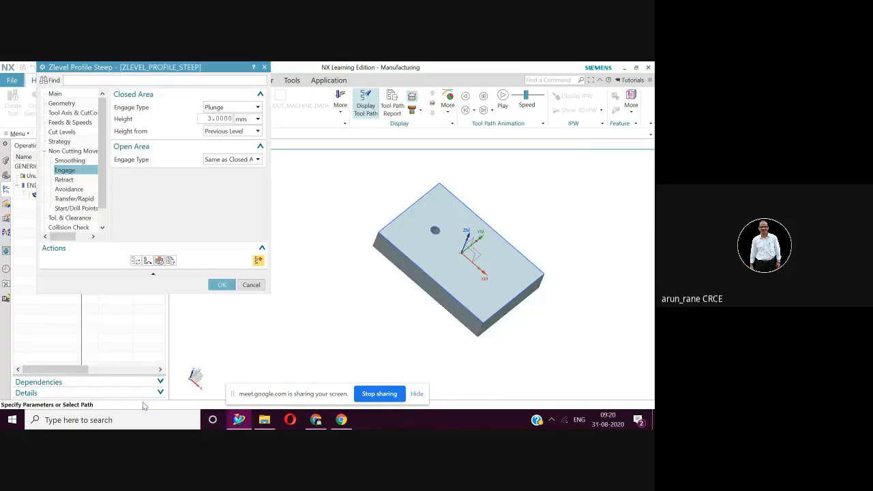
Step: List the operation's tool path and examine its GOTO and CIRCLE coordinates from the first cut level to the last before closing the listing
{"action": "left_click", "coordinate": [171, 262]}
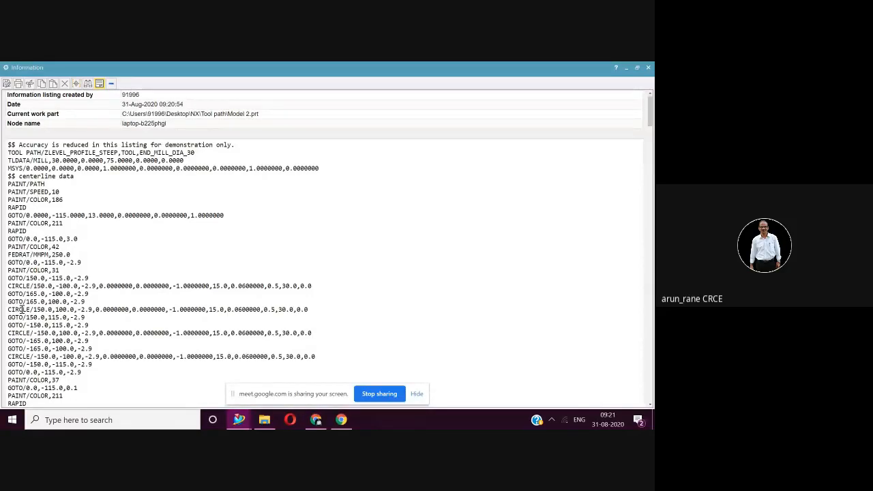
{"action": "scroll", "coordinate": [34, 341], "scroll_direction": "down", "scroll_amount": 2}
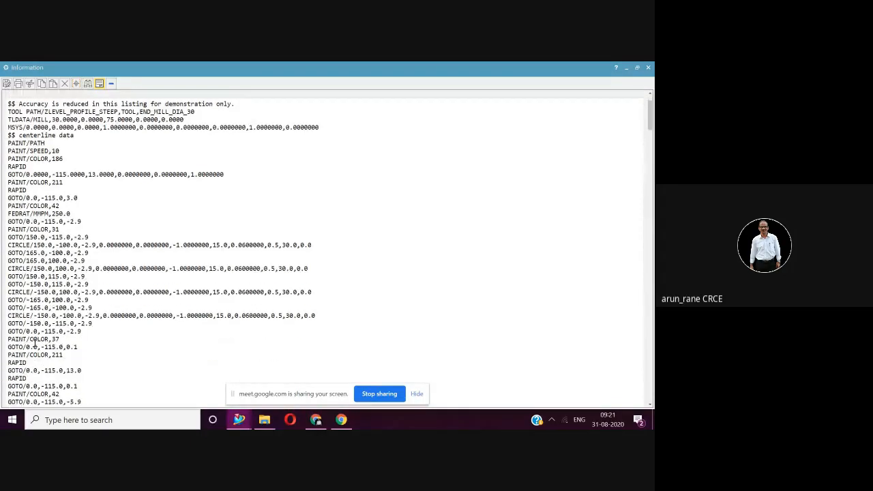
{"action": "scroll", "coordinate": [34, 344], "scroll_direction": "down", "scroll_amount": 12}
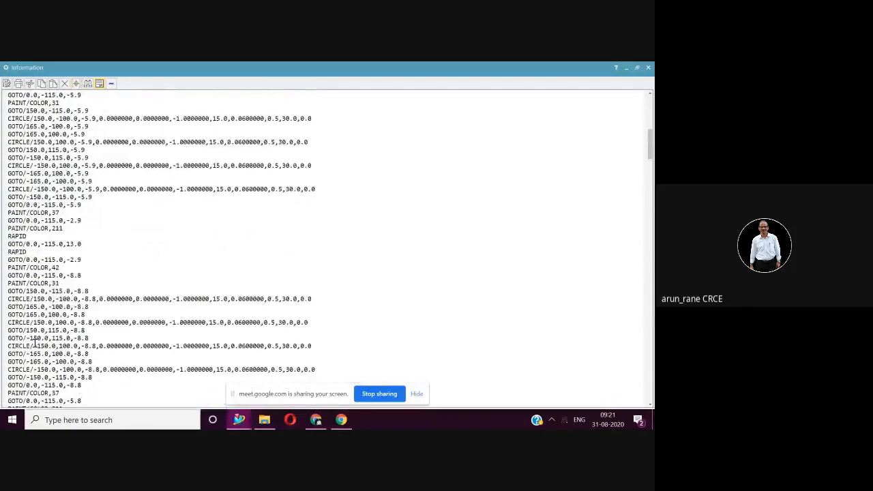
{"action": "scroll", "coordinate": [34, 344], "scroll_direction": "down", "scroll_amount": 7}
{"action": "scroll", "coordinate": [33, 343], "scroll_direction": "down", "scroll_amount": 14}
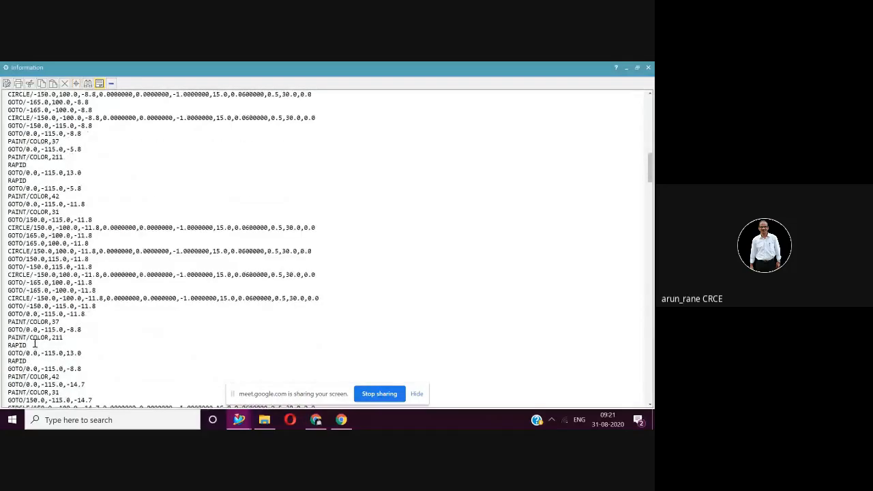
{"action": "scroll", "coordinate": [33, 343], "scroll_direction": "down", "scroll_amount": 14}
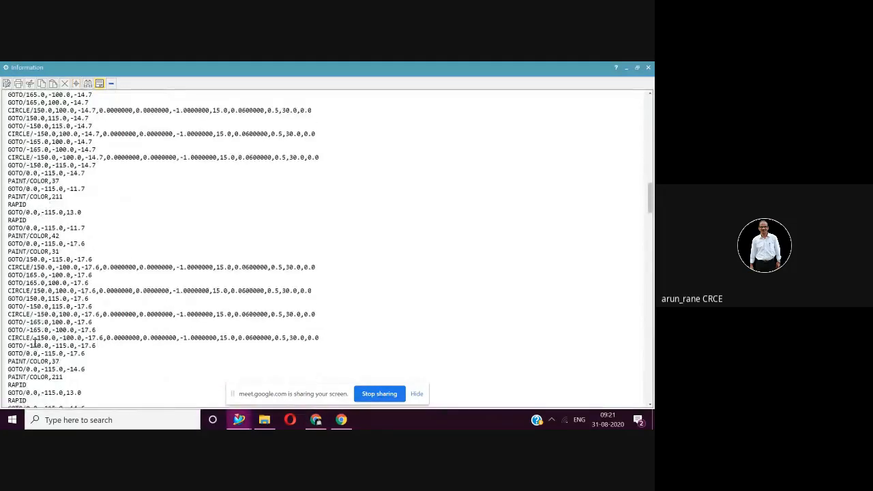
{"action": "scroll", "coordinate": [33, 343], "scroll_direction": "down", "scroll_amount": 6}
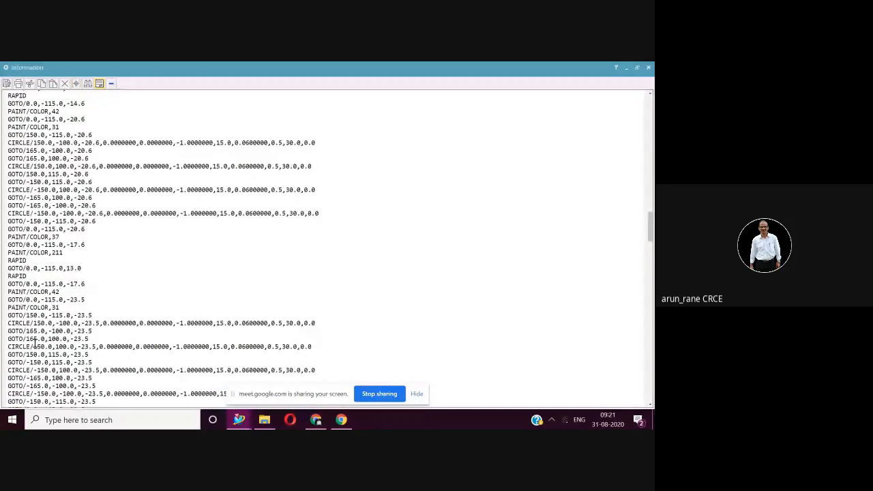
{"action": "scroll", "coordinate": [32, 343], "scroll_direction": "down", "scroll_amount": 18}
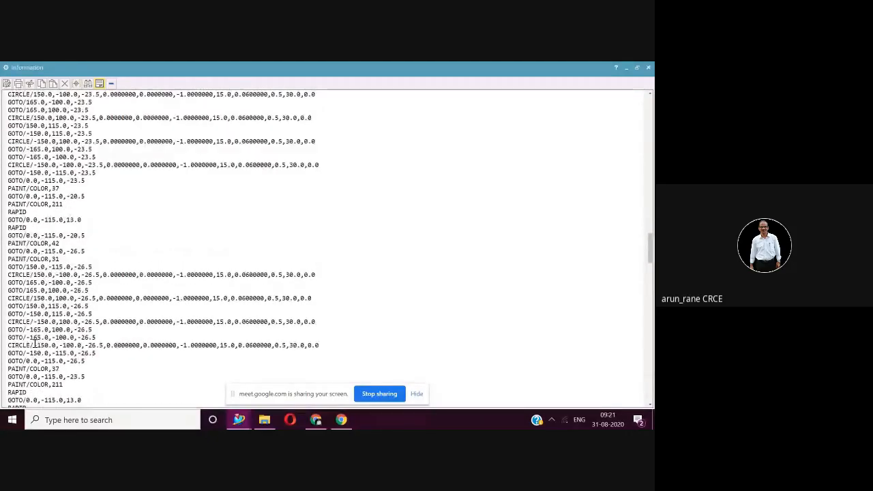
{"action": "scroll", "coordinate": [33, 343], "scroll_direction": "down", "scroll_amount": 18}
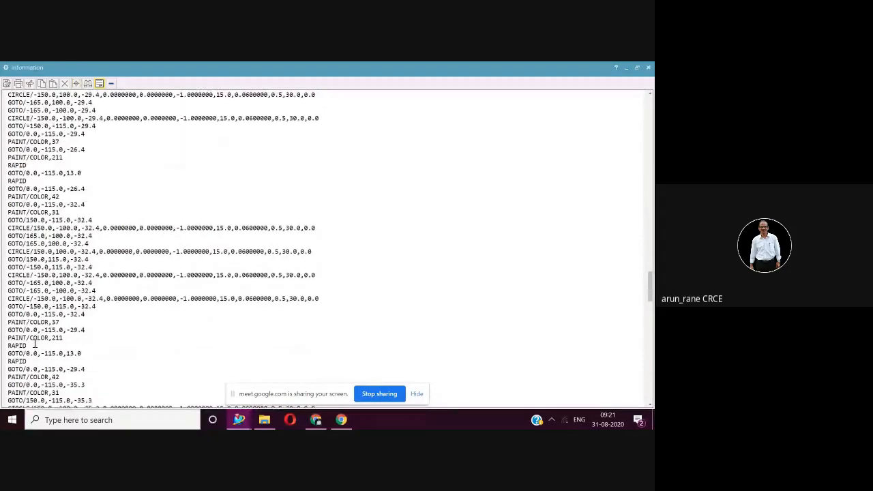
{"action": "scroll", "coordinate": [32, 343], "scroll_direction": "down", "scroll_amount": 1}
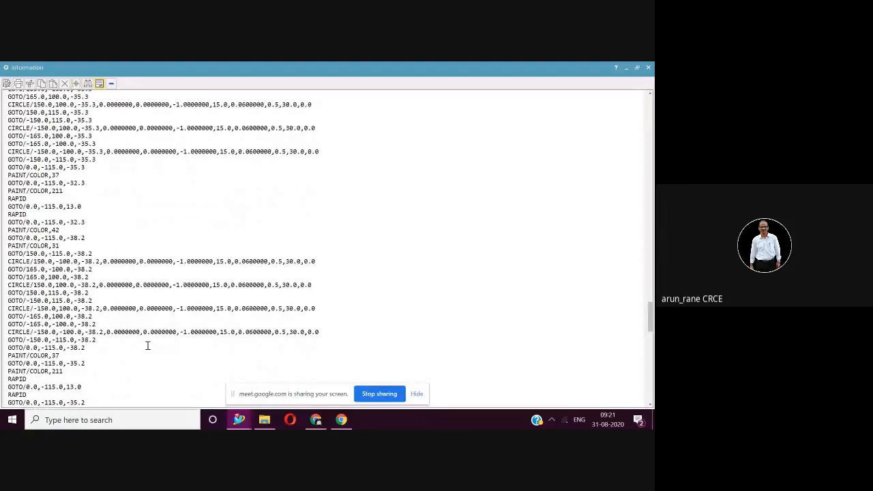
{"action": "scroll", "coordinate": [146, 338], "scroll_direction": "down", "scroll_amount": 12}
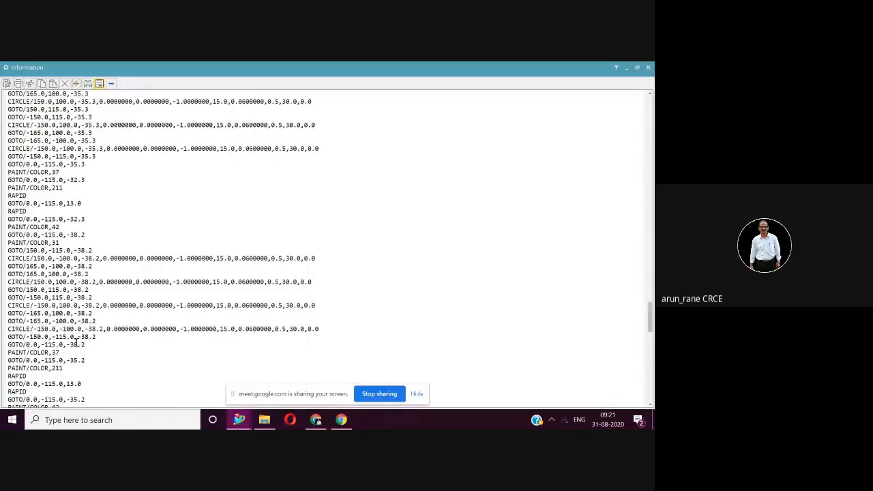
{"action": "scroll", "coordinate": [76, 343], "scroll_direction": "down", "scroll_amount": 12}
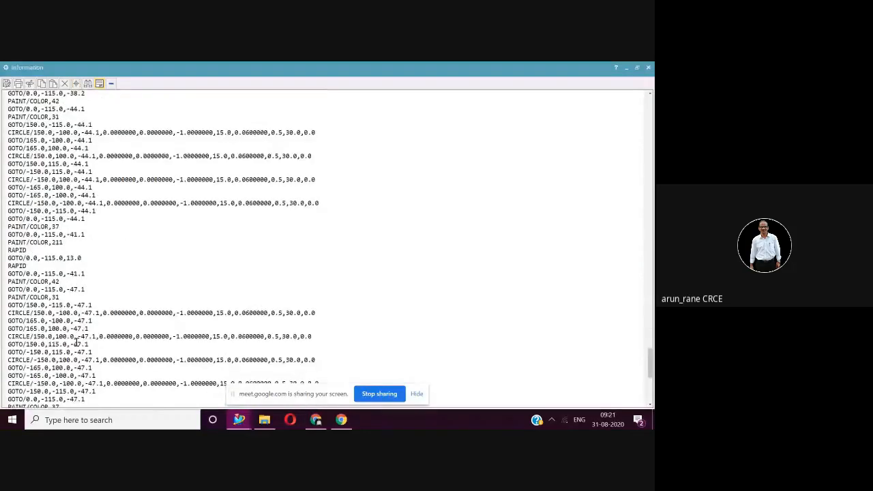
{"action": "scroll", "coordinate": [76, 343], "scroll_direction": "down", "scroll_amount": 6}
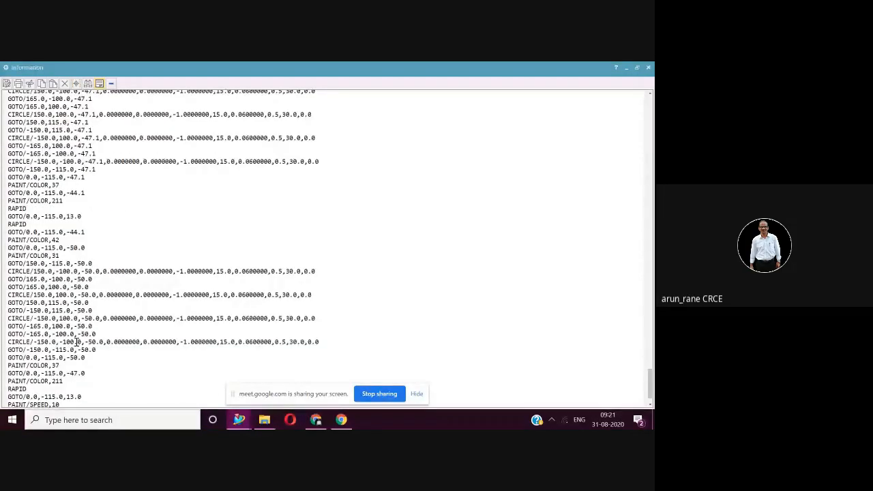
{"action": "scroll", "coordinate": [651, 387], "scroll_direction": "down", "scroll_amount": 2}
{"action": "left_click_drag", "start_coordinate": [651, 387], "coordinate": [651, 104]}
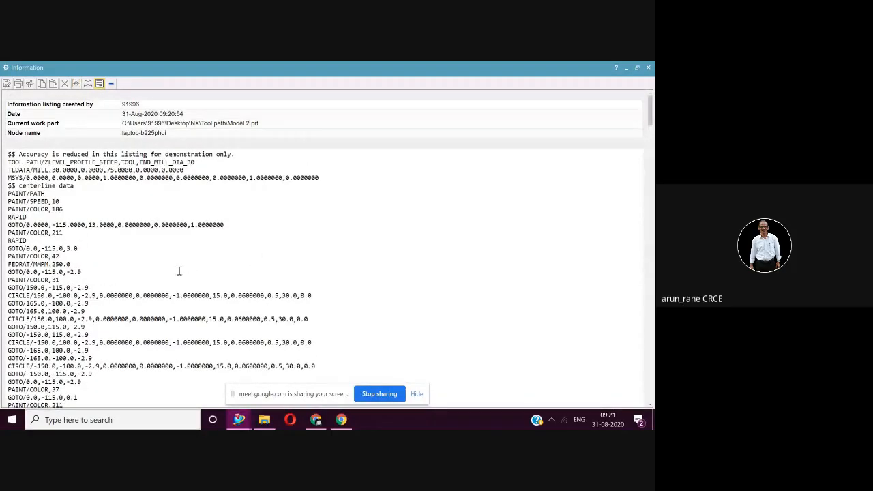
{"action": "left_click", "coordinate": [648, 67]}
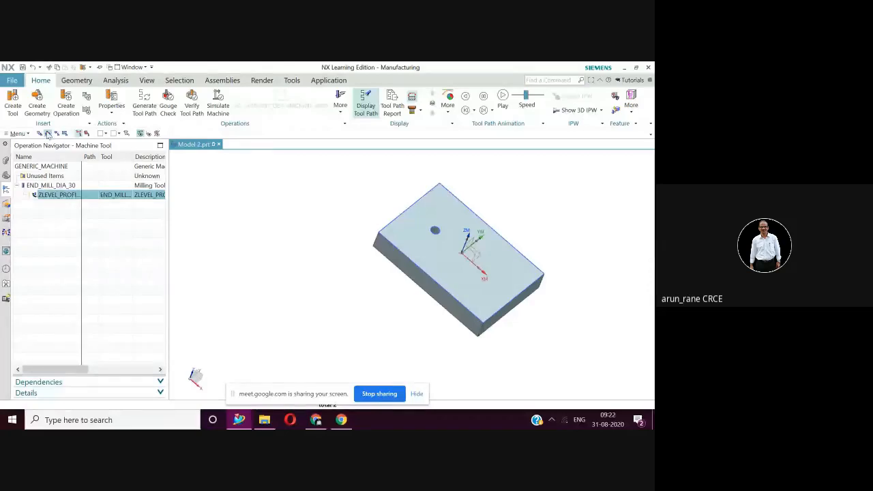
Step: Show the operation navigator's geometry view, and return it to the machine tool view
{"action": "left_click", "coordinate": [57, 134]}
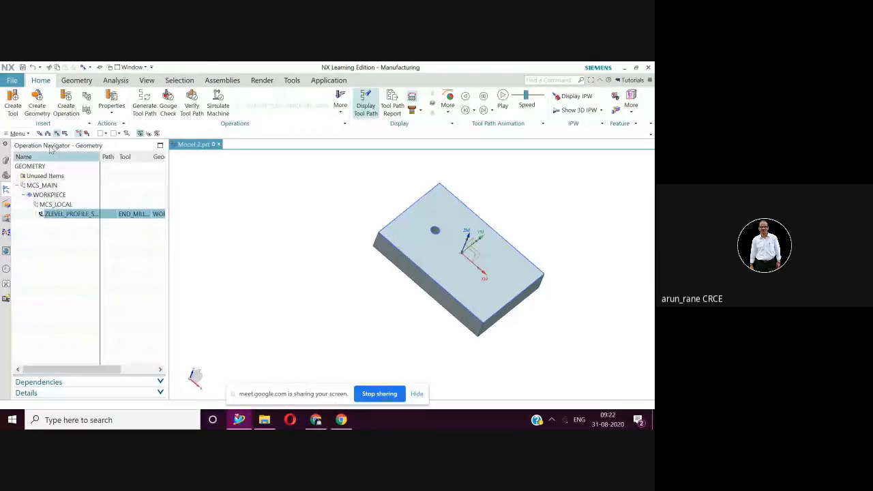
{"action": "left_click", "coordinate": [47, 133]}
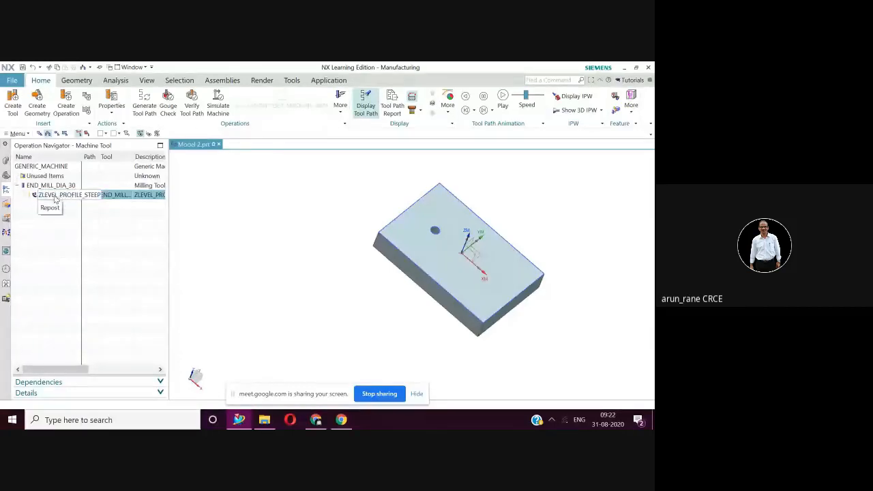
Step: Switch to the Google Meet call and raise the speaker volume to 62 before lowering it to 48
{"action": "left_click", "coordinate": [316, 420]}
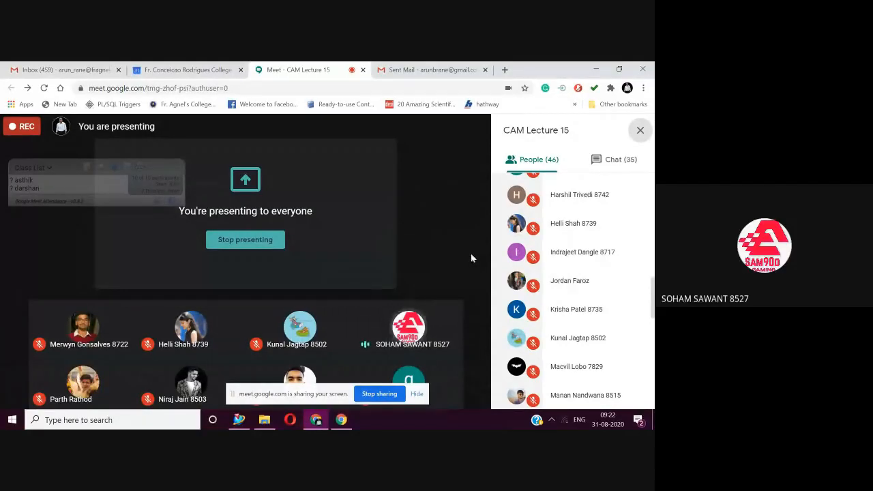
{"action": "left_click", "coordinate": [551, 420]}
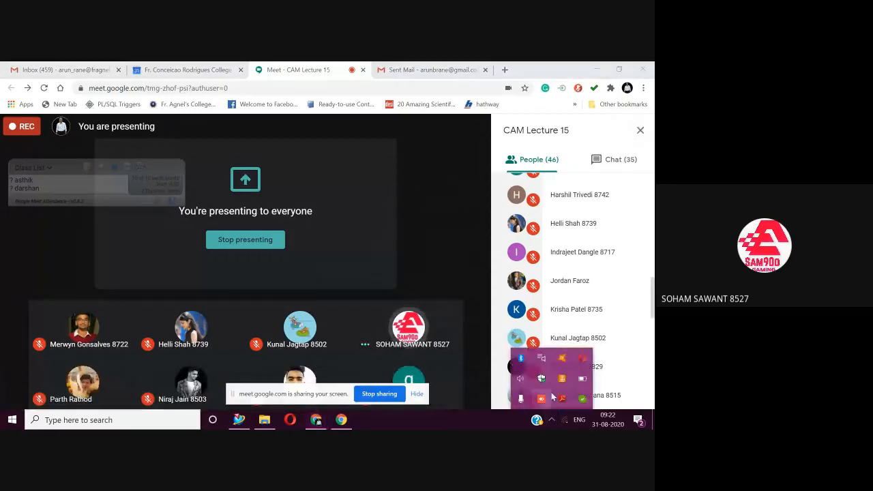
{"action": "left_click", "coordinate": [521, 379]}
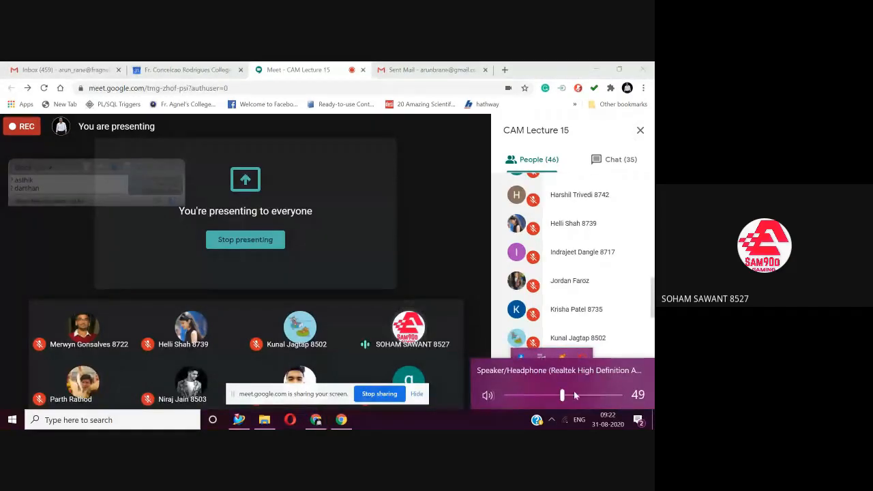
{"action": "left_click", "coordinate": [574, 395]}
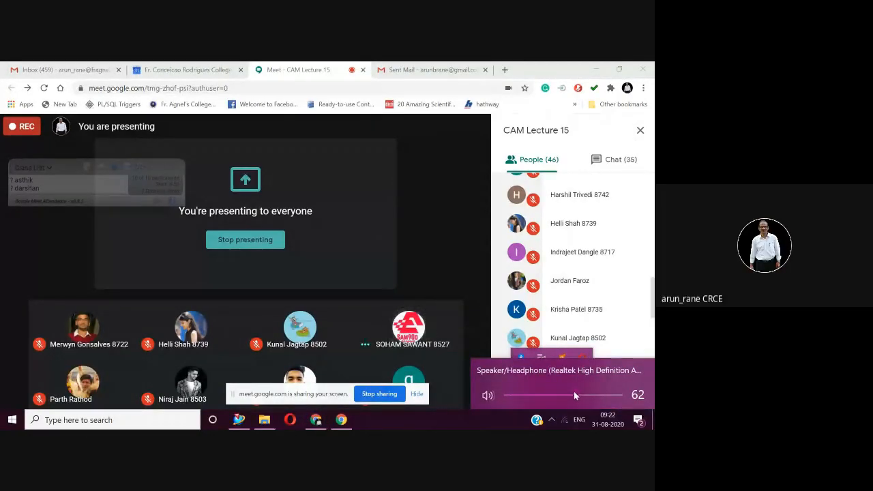
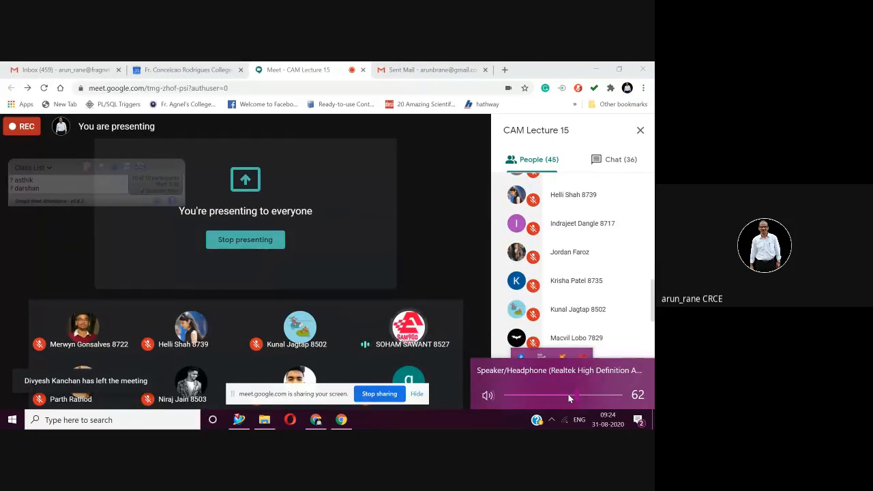
{"action": "left_click_drag", "start_coordinate": [568, 394], "coordinate": [560, 394]}
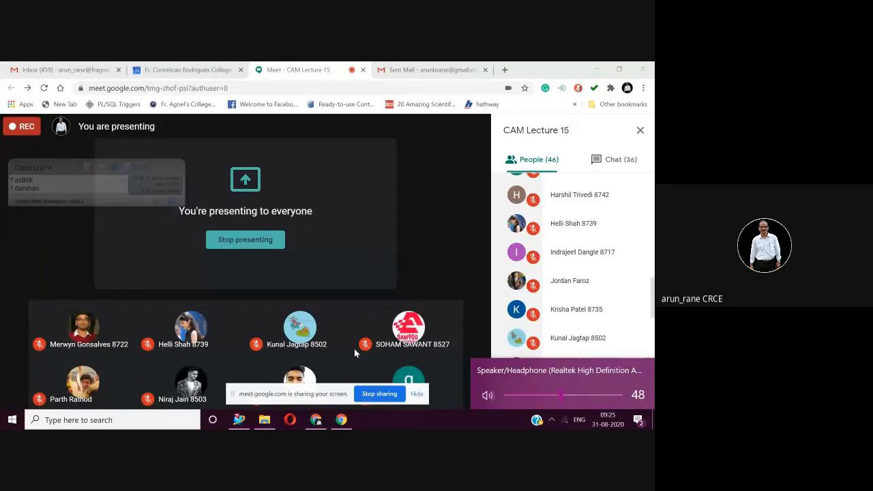
Step: Bring up the Google Meet call and set the computer's speaker volume to 68
{"action": "left_click", "coordinate": [316, 420]}
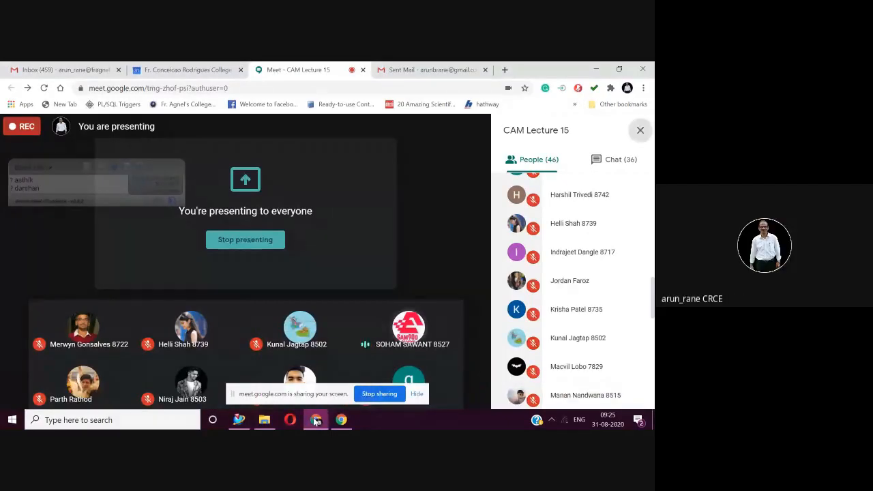
{"action": "mouse_move", "coordinate": [241, 423]}
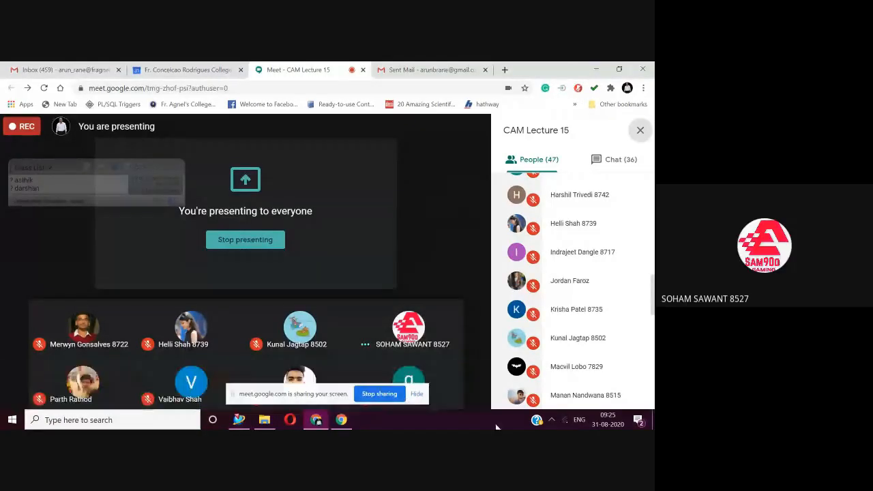
{"action": "left_click", "coordinate": [551, 420]}
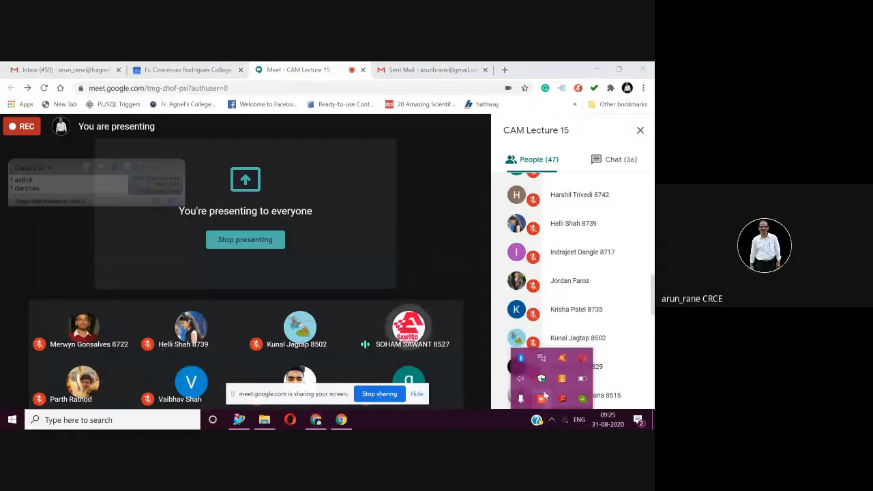
{"action": "left_click", "coordinate": [523, 381]}
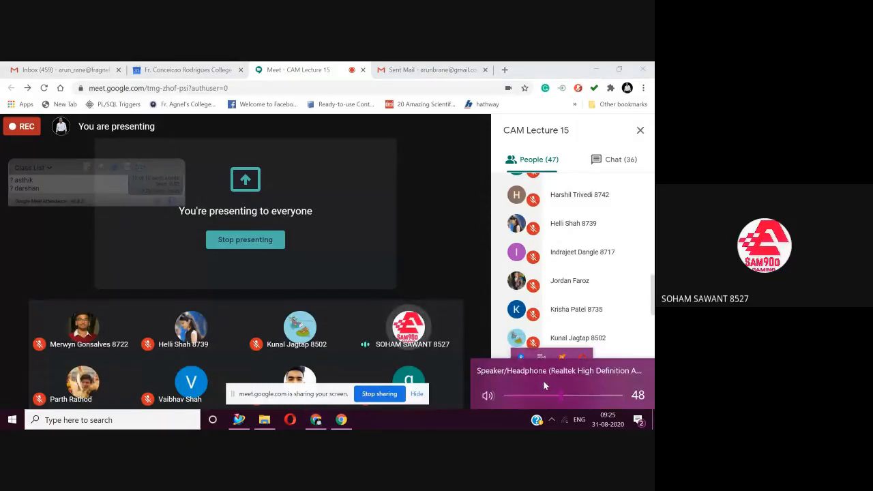
{"action": "left_click", "coordinate": [583, 395]}
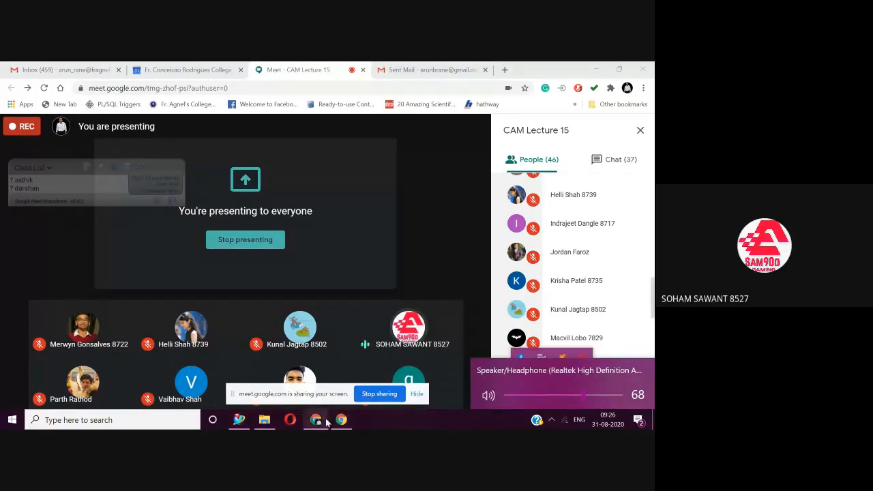
Step: Switch back to NX, save Model 2.prt, and close the part together with its components
{"action": "left_click", "coordinate": [238, 420]}
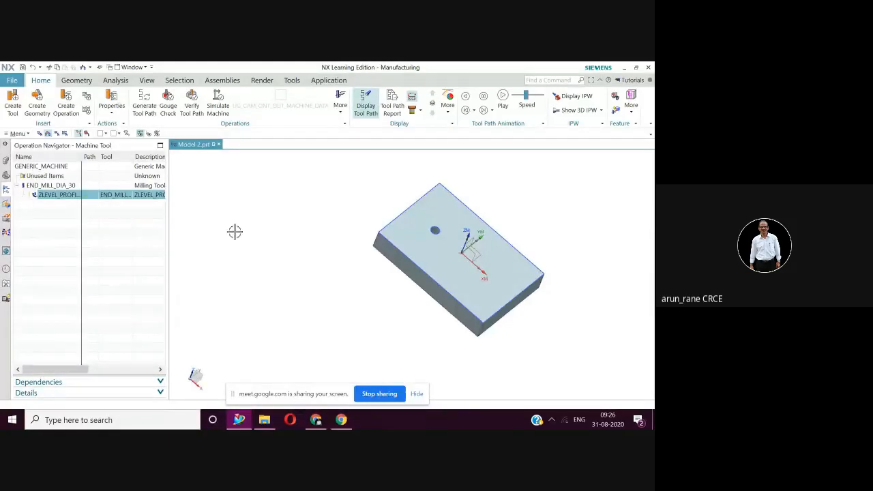
{"action": "key", "text": "ctrl+s"}
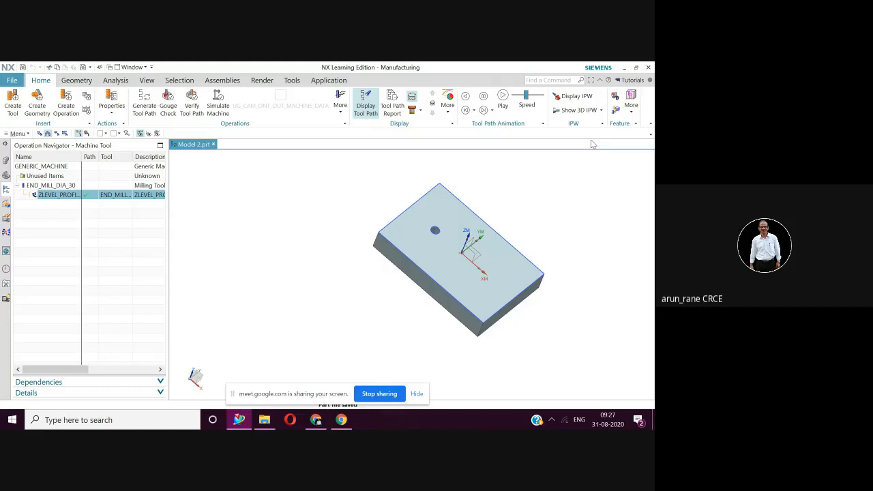
{"action": "left_click", "coordinate": [213, 144]}
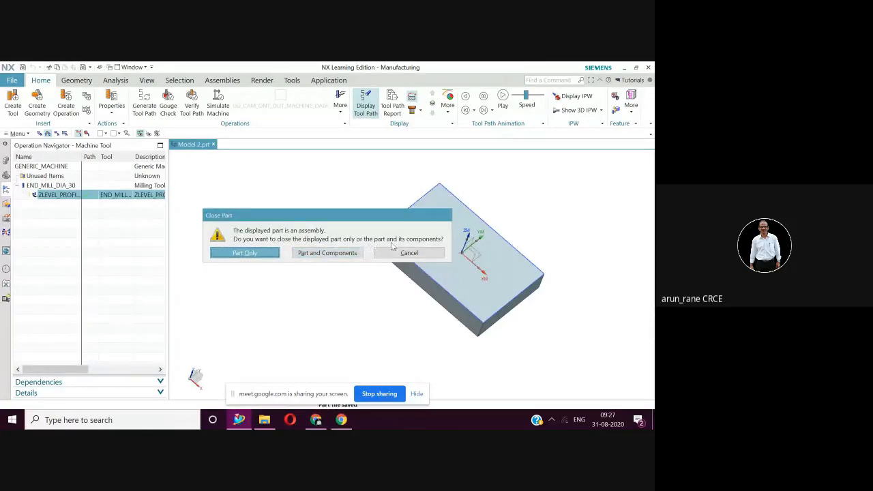
{"action": "left_click", "coordinate": [328, 254]}
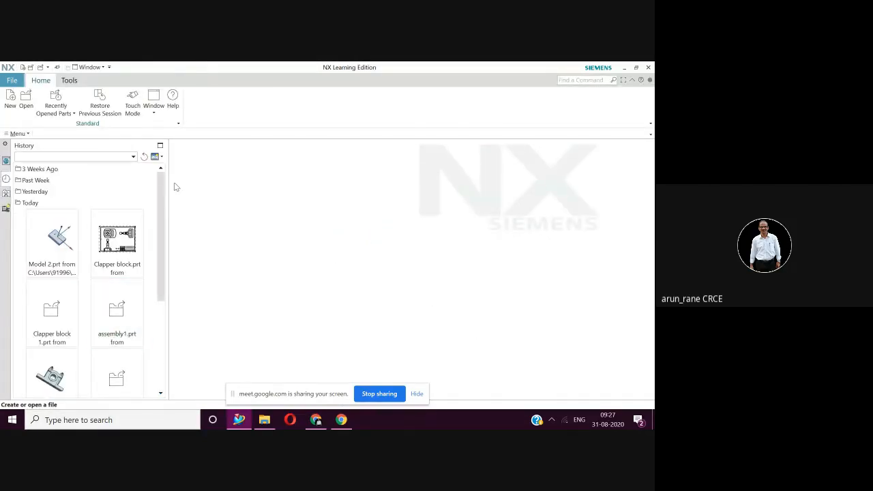
Step: Open Model 6.prt from the Tool path folder and switch it to the Modeling application
{"action": "left_click", "coordinate": [26, 97]}
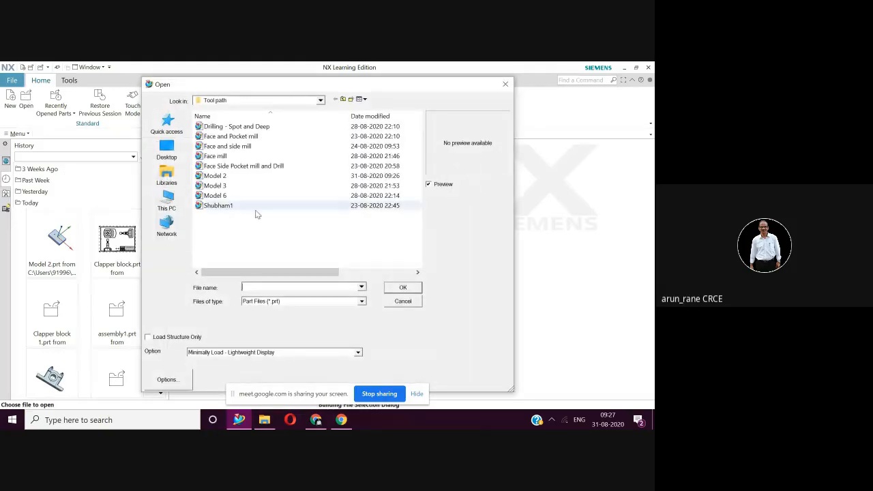
{"action": "left_click", "coordinate": [223, 195]}
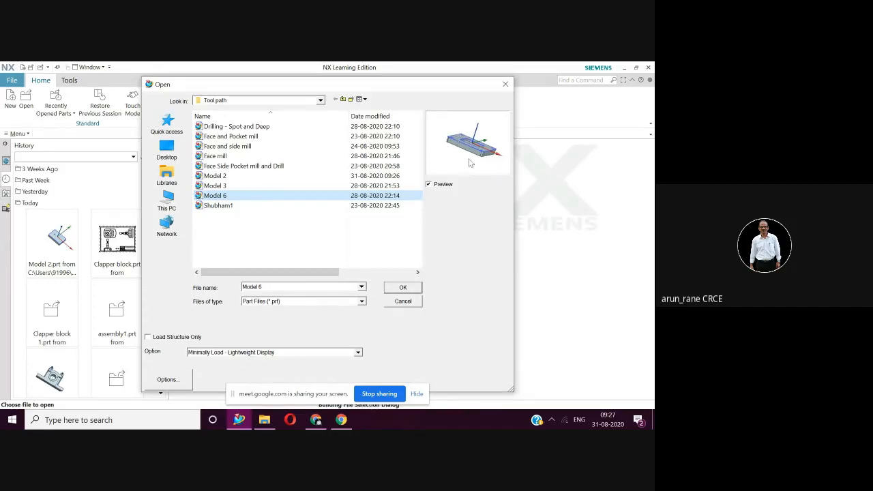
{"action": "left_click", "coordinate": [403, 288]}
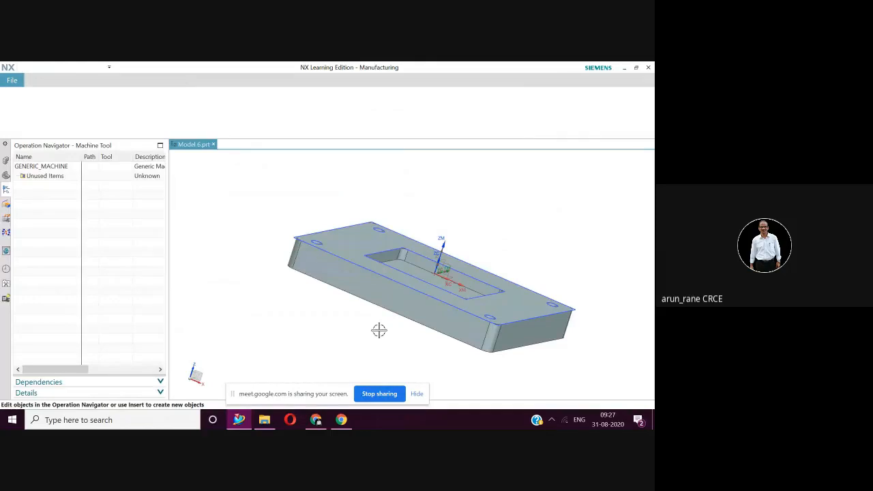
{"action": "middle_click_drag", "start_coordinate": [379, 330], "coordinate": [409, 293]}
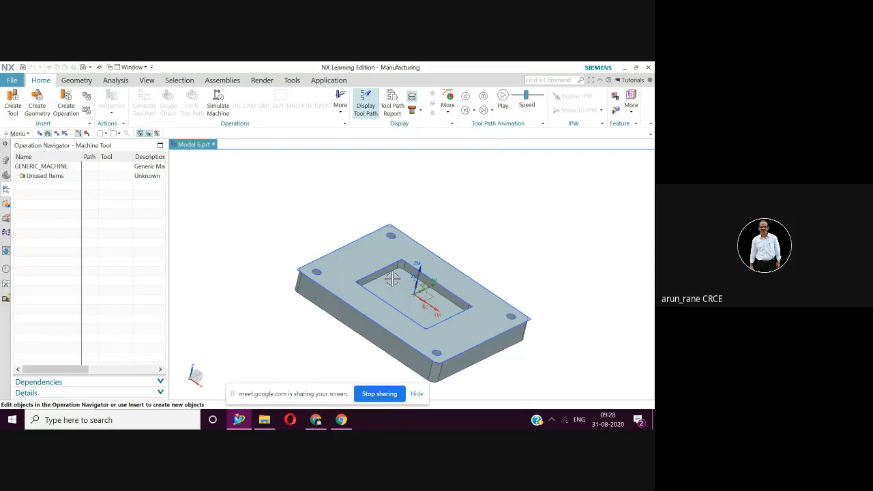
{"action": "left_click", "coordinate": [328, 82]}
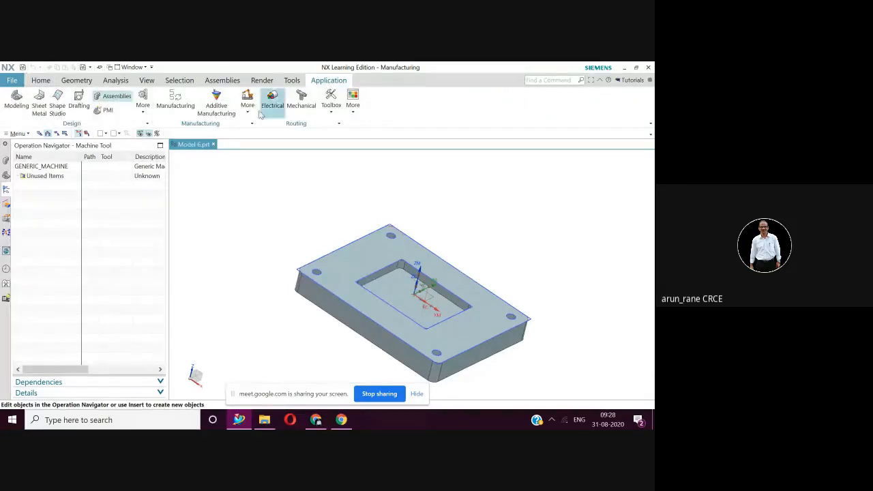
{"action": "left_click", "coordinate": [15, 108]}
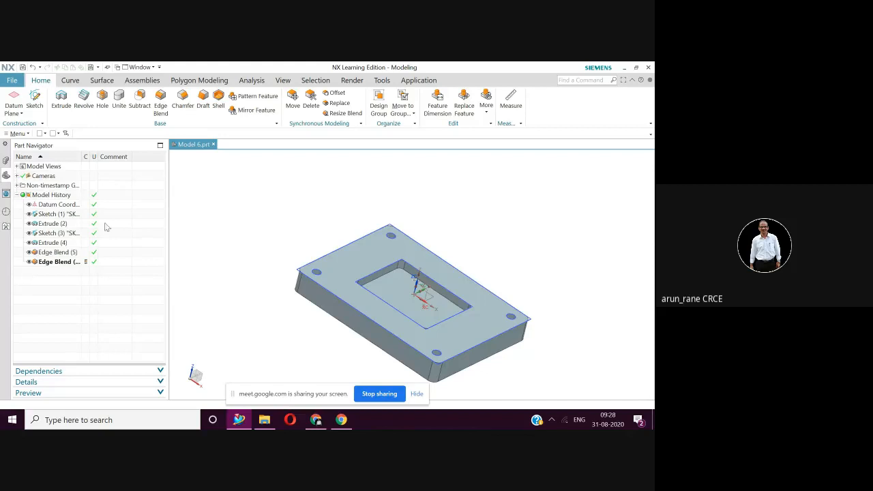
Step: Open the plate's first sketch for editing and examine its overall length and width dimensions
{"action": "double_click", "coordinate": [48, 214]}
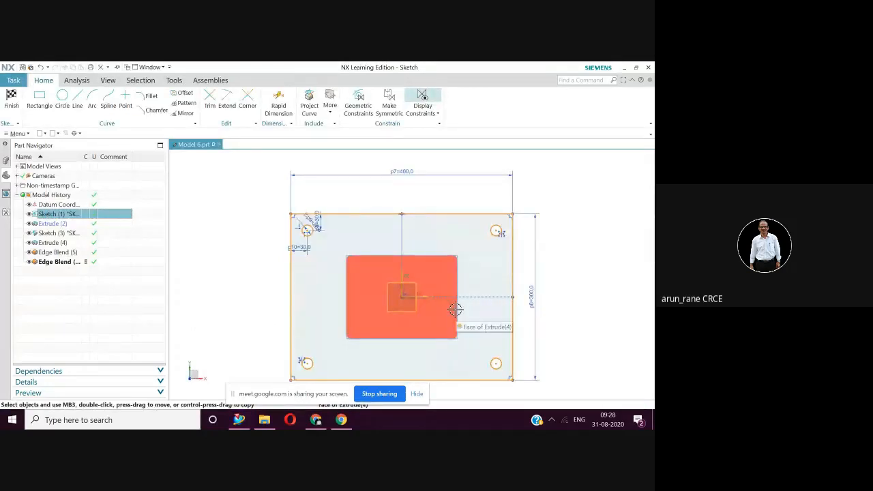
{"action": "scroll", "coordinate": [455, 309], "scroll_direction": "up", "scroll_amount": 2}
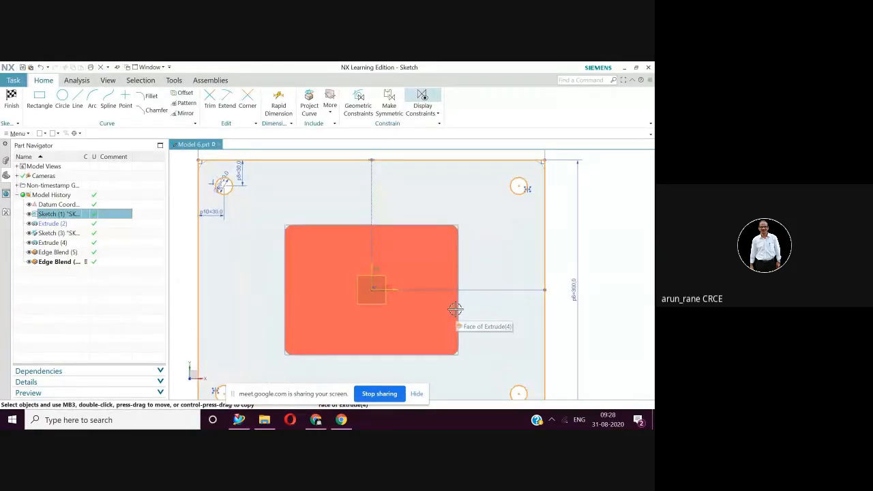
{"action": "scroll", "coordinate": [455, 309], "scroll_direction": "down", "scroll_amount": 2}
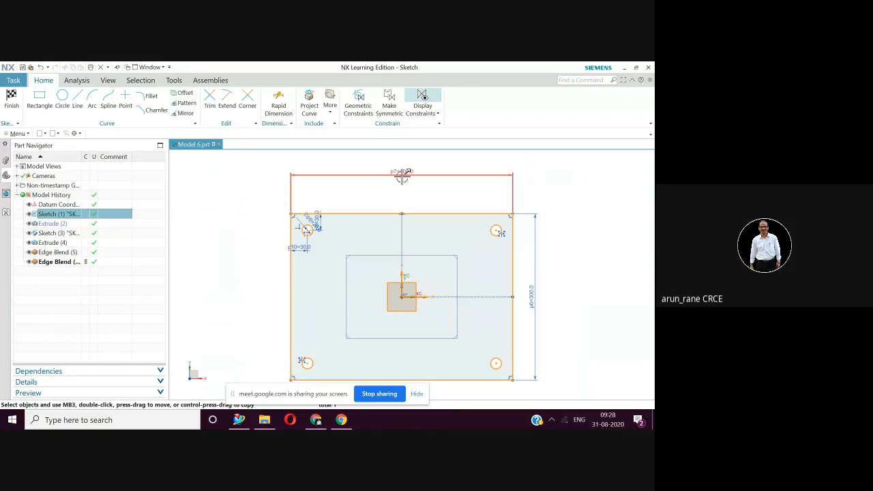
{"action": "scroll", "coordinate": [355, 276], "scroll_direction": "up", "scroll_amount": 2}
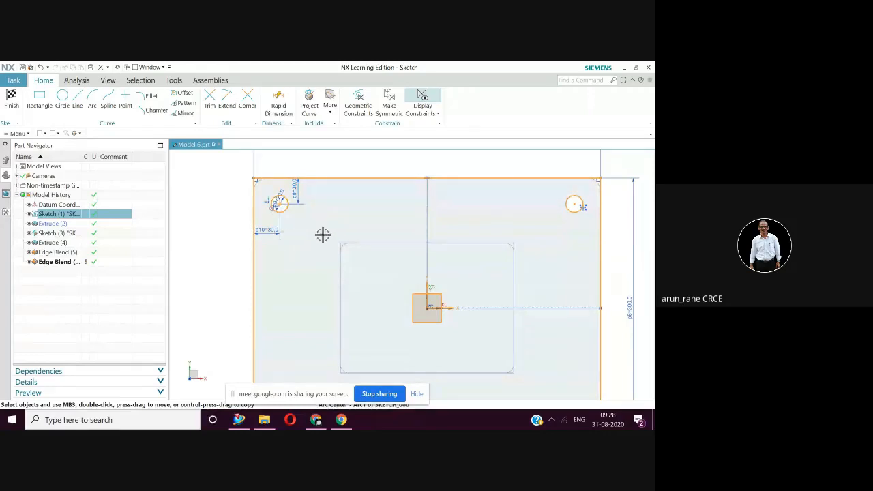
{"action": "scroll", "coordinate": [322, 235], "scroll_direction": "down", "scroll_amount": 2}
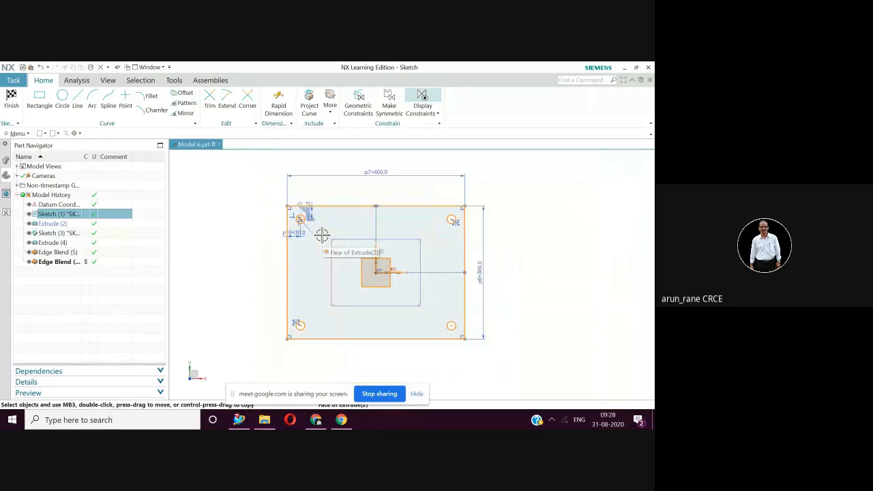
{"action": "scroll", "coordinate": [420, 317], "scroll_direction": "up", "scroll_amount": 1}
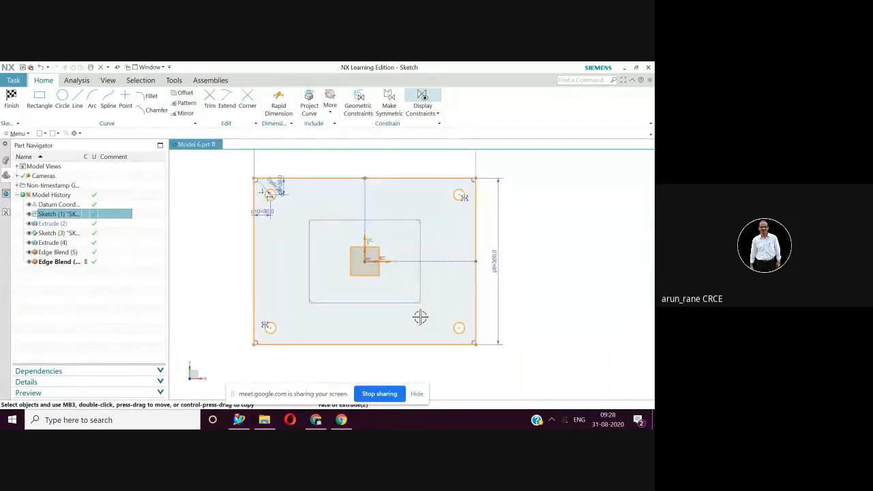
{"action": "scroll", "coordinate": [420, 317], "scroll_direction": "up", "scroll_amount": 1}
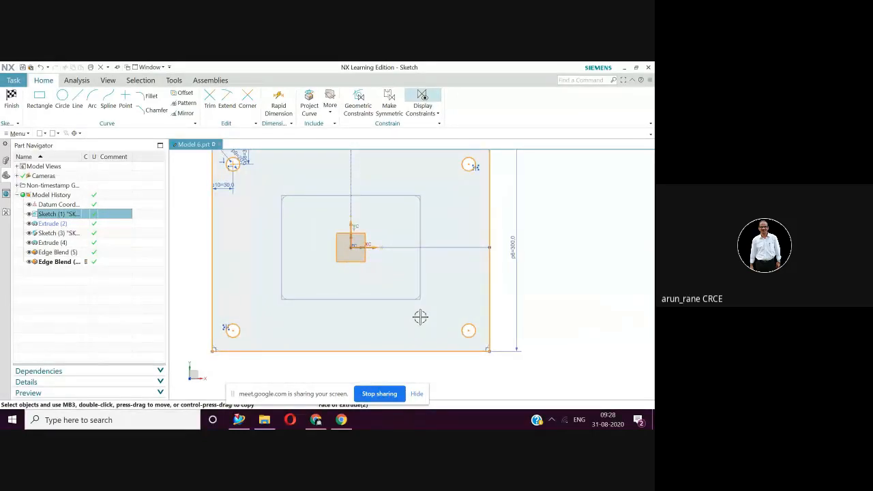
{"action": "scroll", "coordinate": [420, 317], "scroll_direction": "down", "scroll_amount": 1}
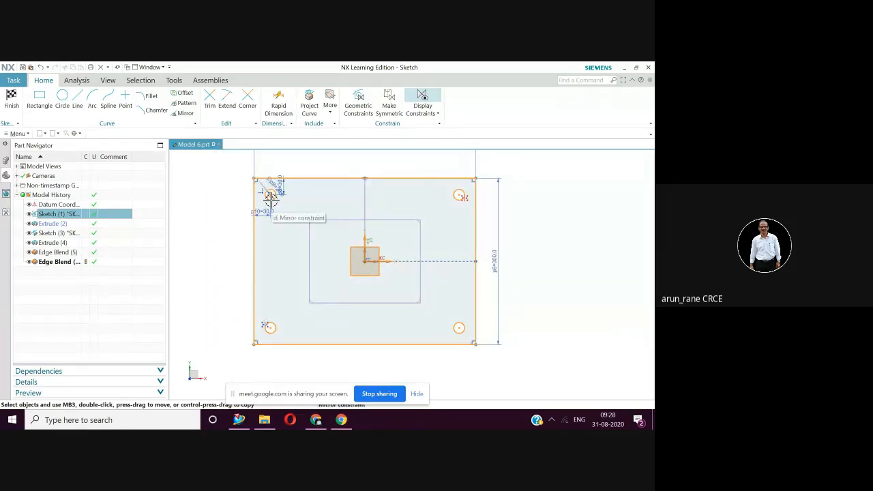
Step: Examine the diameter and edge-distance dimensions of the dimensioned corner hole, and finish the sketch
{"action": "middle_click_drag", "start_coordinate": [282, 214], "coordinate": [298, 267], "text": "shift"}
{"action": "scroll", "coordinate": [293, 258], "scroll_direction": "up", "scroll_amount": 4}
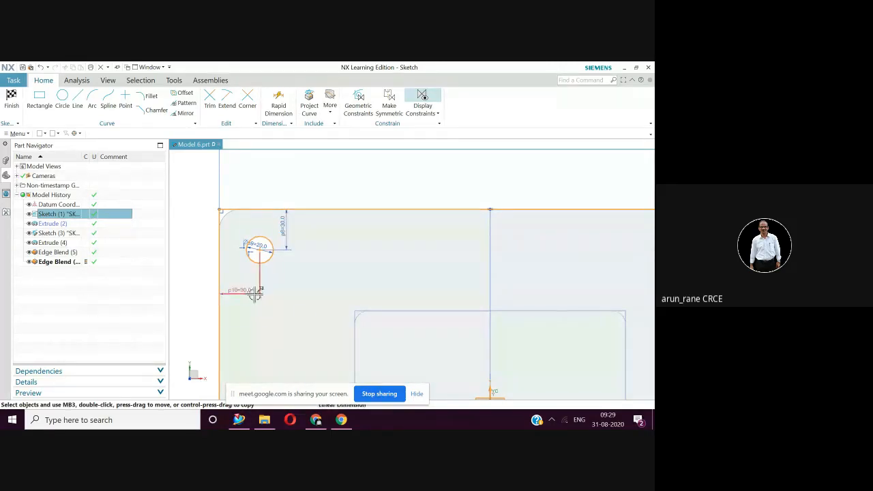
{"action": "scroll", "coordinate": [258, 291], "scroll_direction": "up", "scroll_amount": 5}
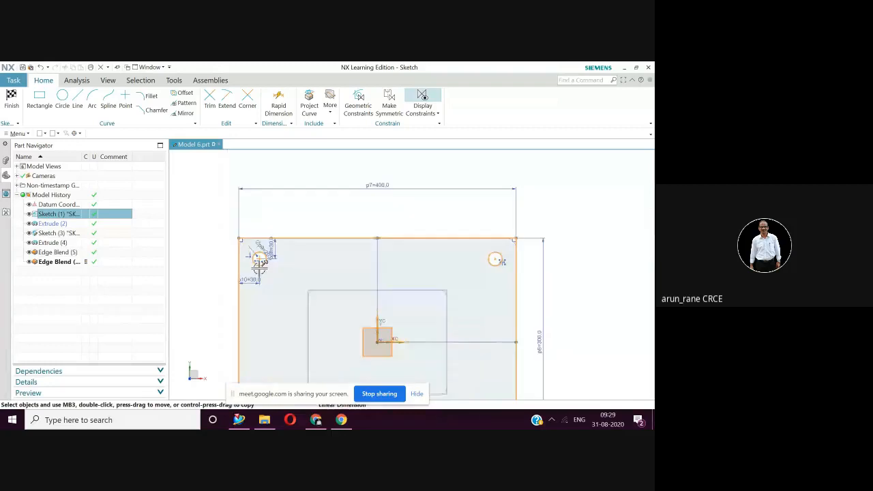
{"action": "middle_click_drag", "start_coordinate": [279, 249], "coordinate": [283, 238], "text": "shift"}
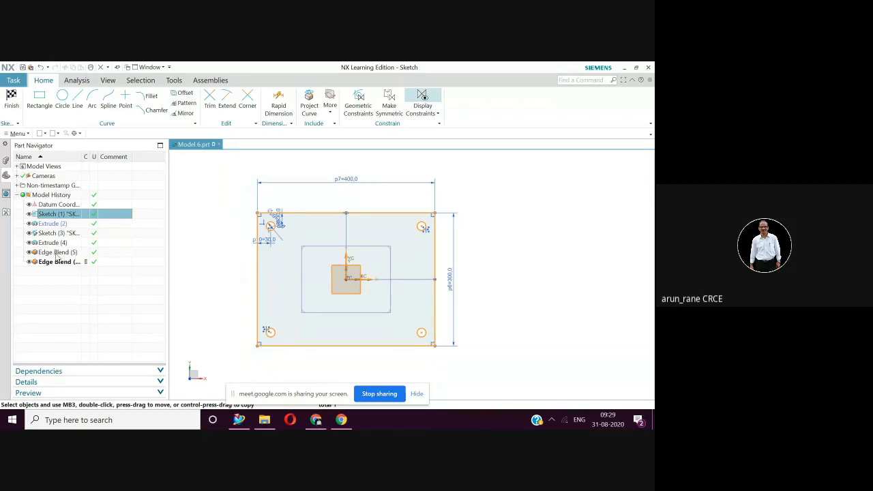
{"action": "left_click", "coordinate": [59, 262]}
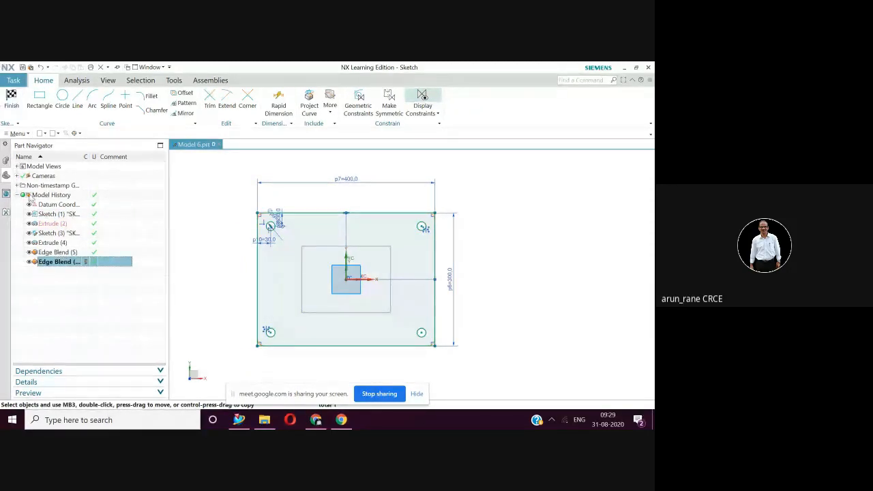
{"action": "left_click", "coordinate": [11, 95]}
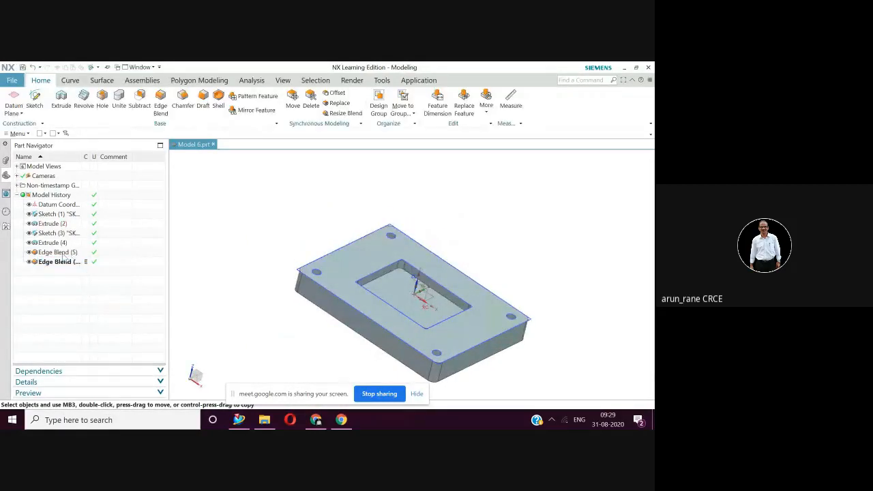
Step: Examine the radius of the pocket's corner edge blend and the limits of the pocket extrusion, leaving both features unchanged
{"action": "left_click", "coordinate": [63, 255]}
{"action": "double_click", "coordinate": [63, 254]}
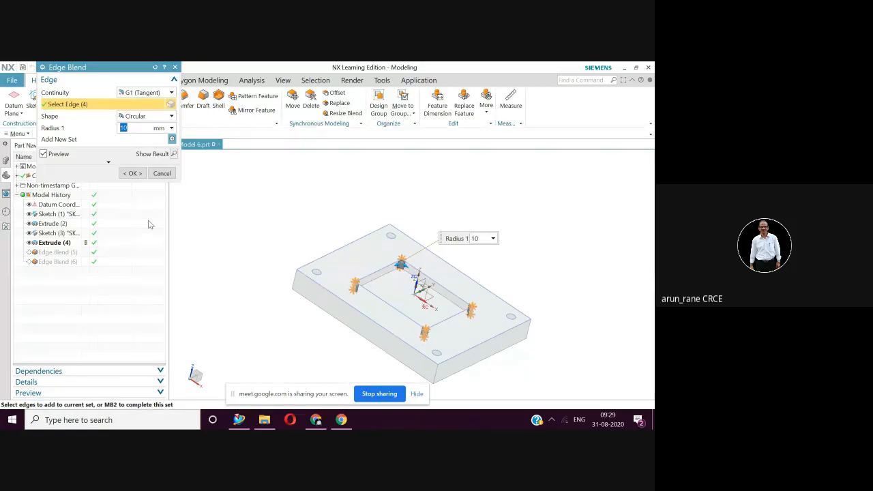
{"action": "left_click", "coordinate": [133, 174]}
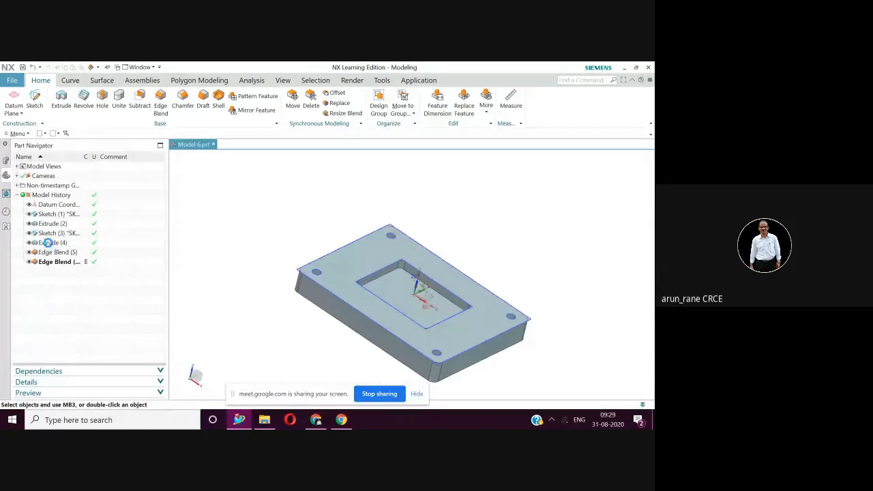
{"action": "left_click", "coordinate": [49, 243]}
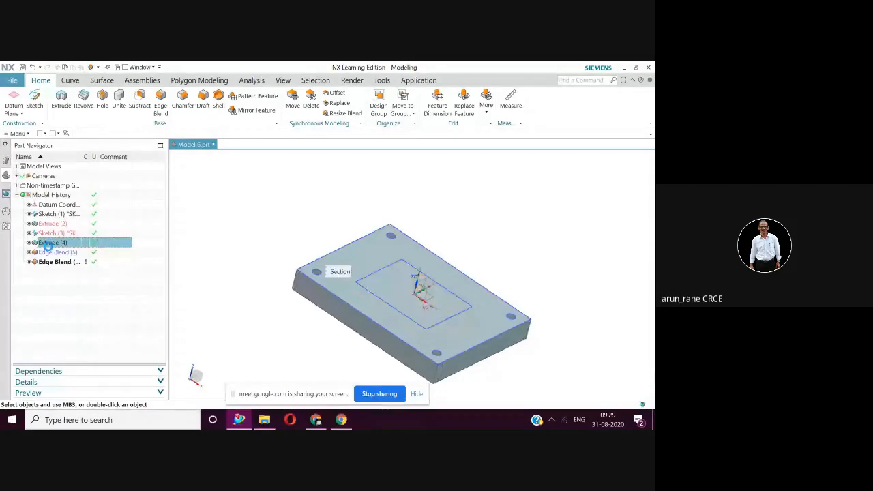
{"action": "double_click", "coordinate": [50, 243]}
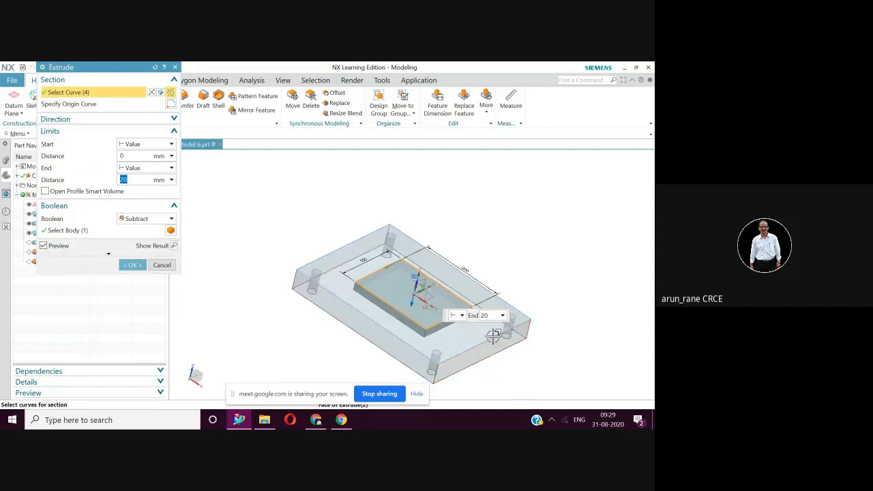
{"action": "left_click", "coordinate": [162, 265]}
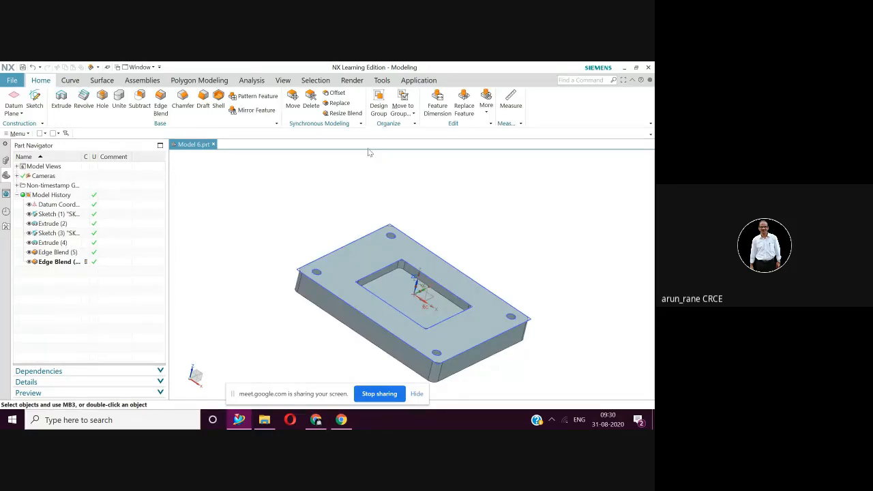
Step: Return the part to the Manufacturing application
{"action": "left_click", "coordinate": [413, 82]}
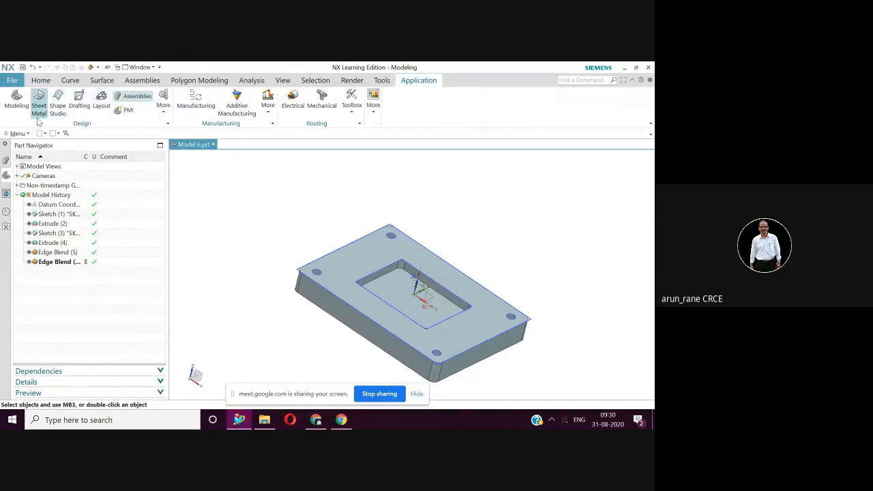
{"action": "left_click", "coordinate": [197, 100]}
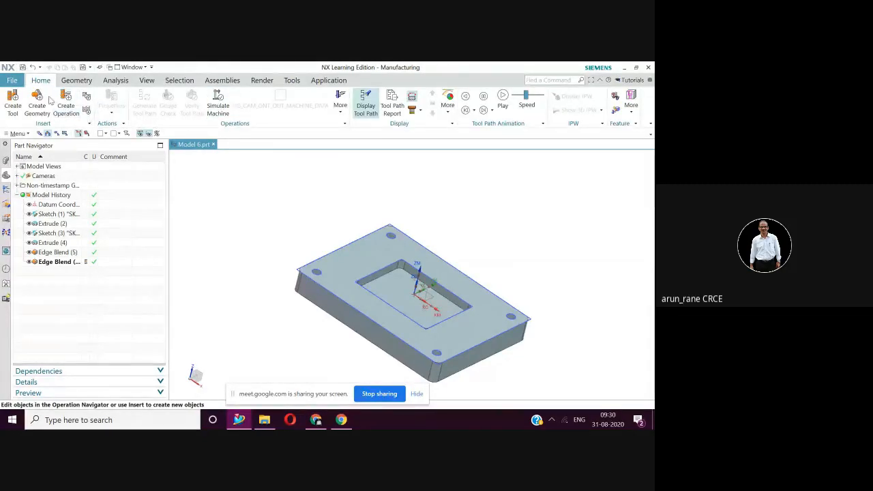
{"action": "left_click", "coordinate": [329, 80]}
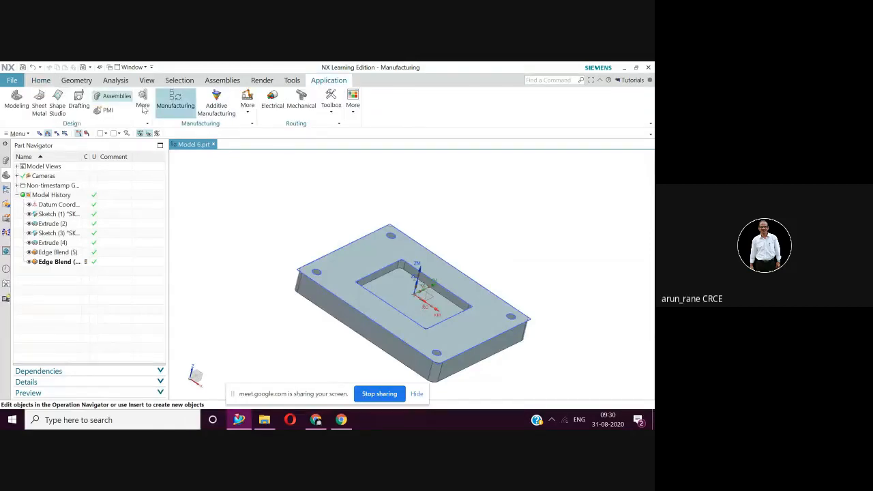
{"action": "left_click", "coordinate": [16, 101]}
{"action": "left_click", "coordinate": [117, 96]}
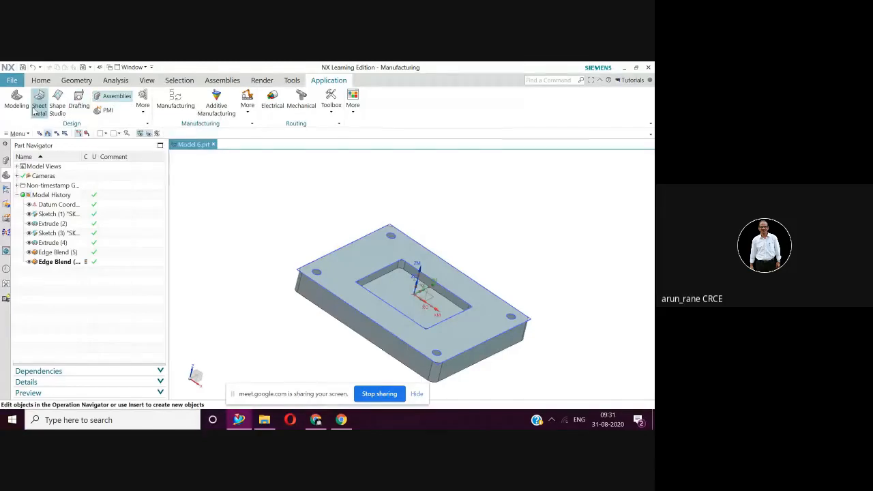
{"action": "left_click", "coordinate": [176, 103]}
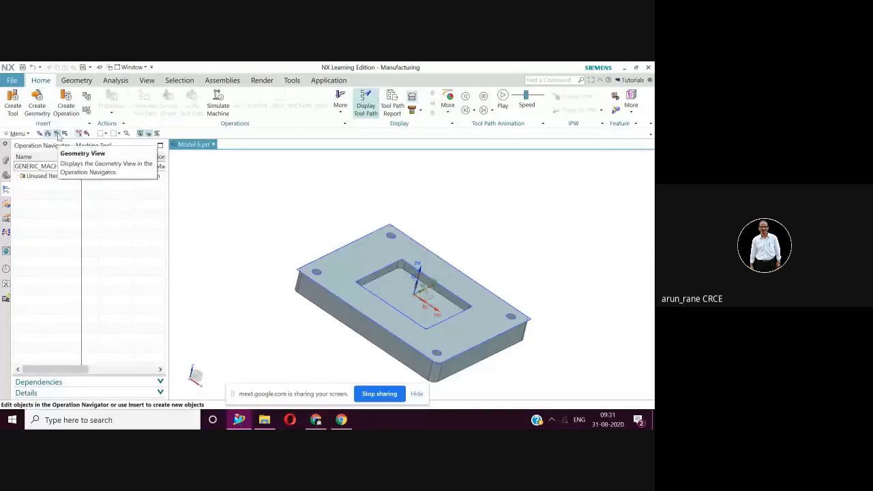
Step: Open WORKPIECE from the operation navigator's geometry view and confirm the plate body as its part and the bounding block as its blank
{"action": "left_click", "coordinate": [57, 134]}
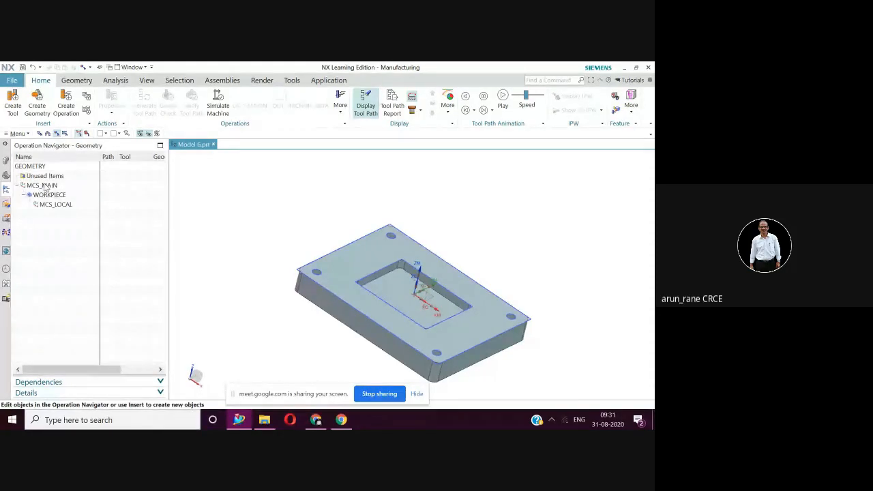
{"action": "double_click", "coordinate": [49, 194]}
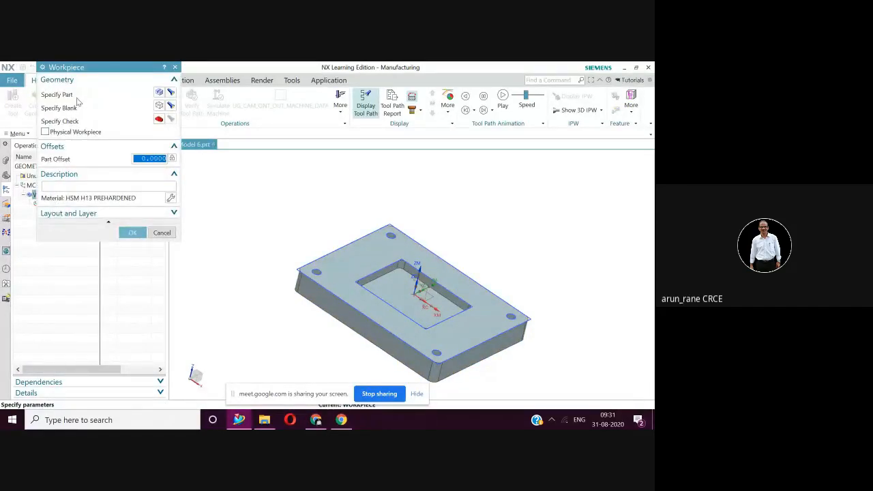
{"action": "left_click", "coordinate": [159, 94]}
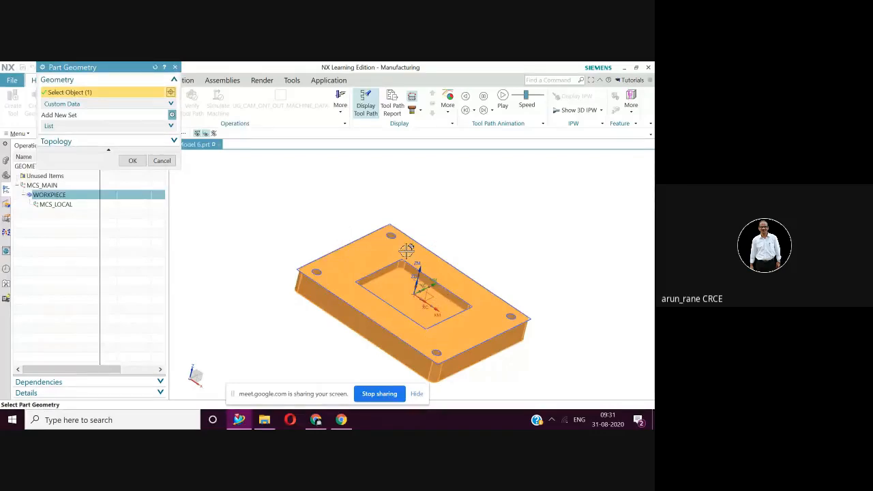
{"action": "left_click", "coordinate": [134, 162]}
{"action": "left_click", "coordinate": [160, 107]}
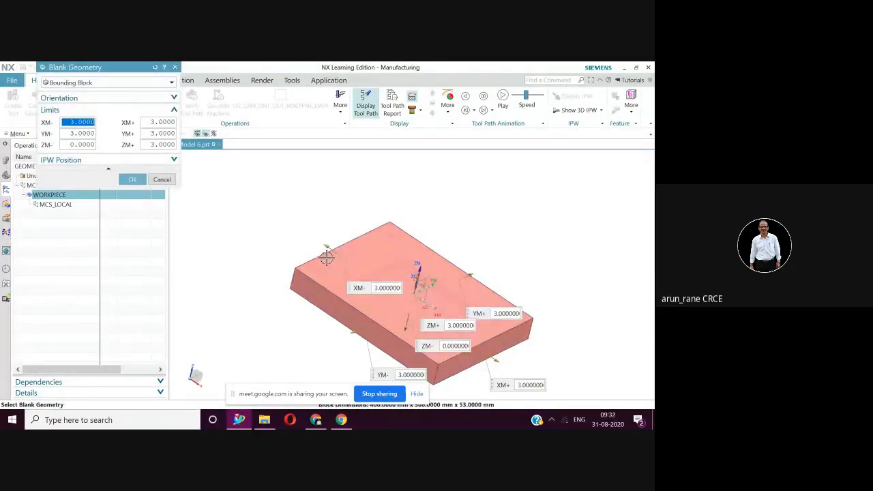
{"action": "left_click", "coordinate": [133, 181]}
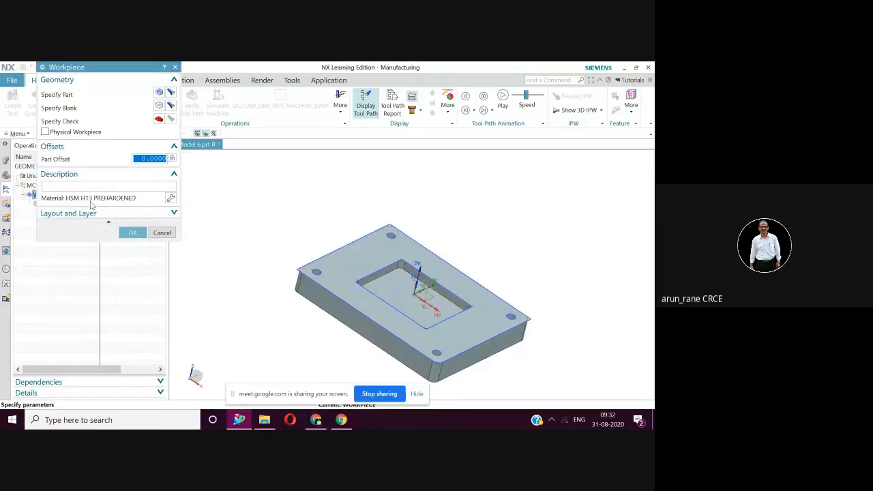
{"action": "left_click", "coordinate": [132, 233]}
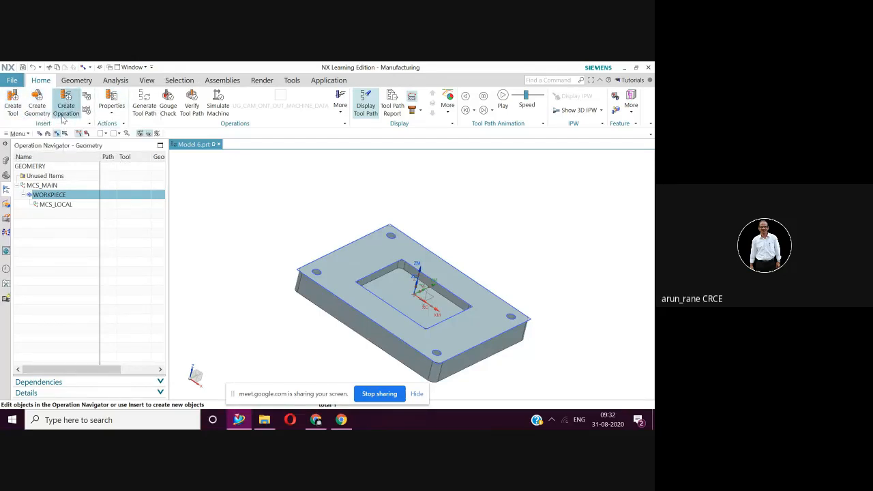
Step: Create a mill_planar tool of the MILL subtype named End_Mill under the generic machine, and set its diameter to 20
{"action": "left_click", "coordinate": [12, 104]}
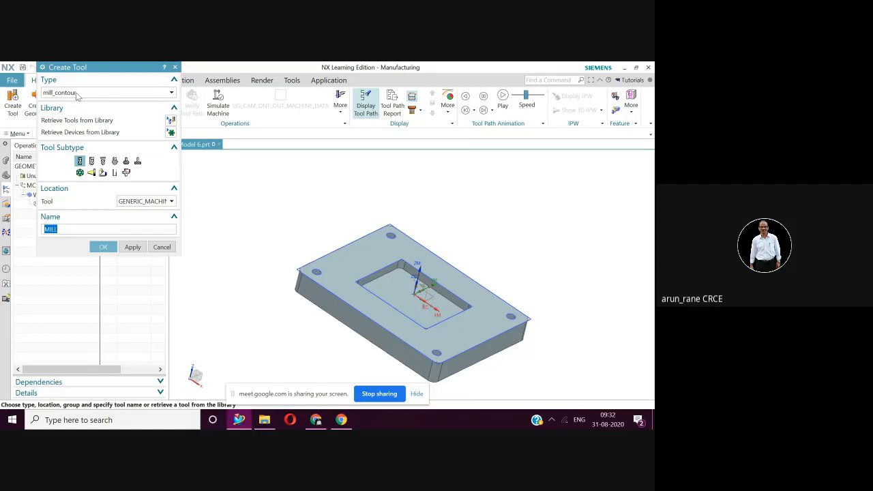
{"action": "left_click", "coordinate": [169, 94]}
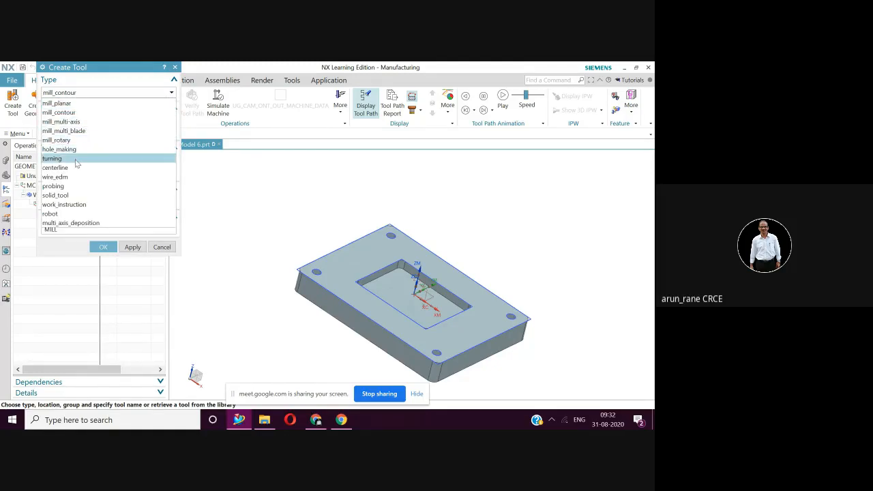
{"action": "left_click", "coordinate": [71, 104]}
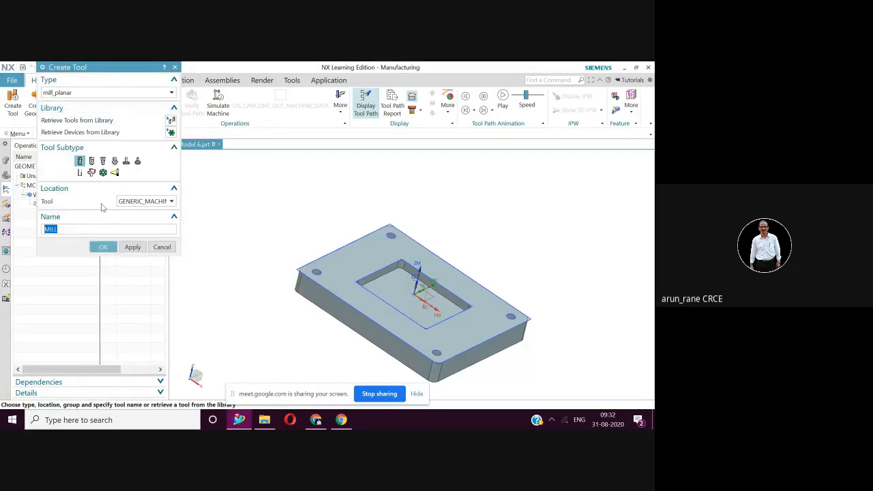
{"action": "left_click", "coordinate": [81, 162]}
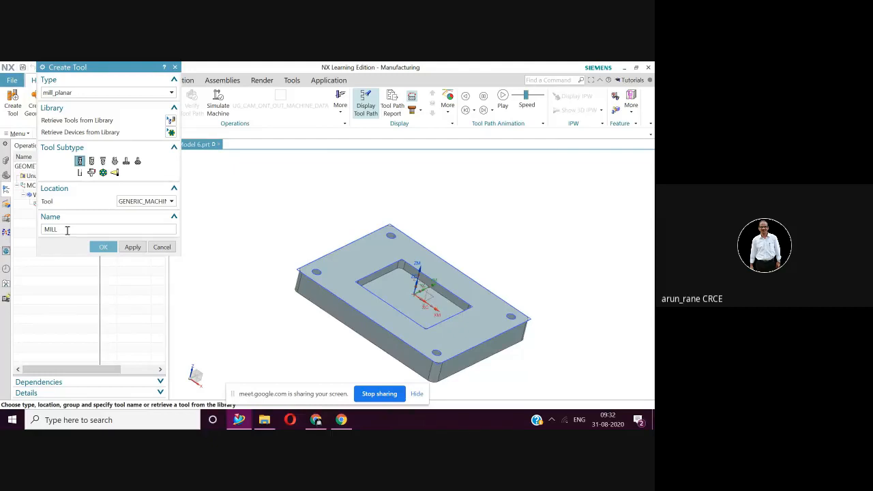
{"action": "left_click_drag", "start_coordinate": [66, 230], "coordinate": [34, 227]}
{"action": "left_click", "coordinate": [172, 202]}
{"action": "left_click", "coordinate": [158, 212]}
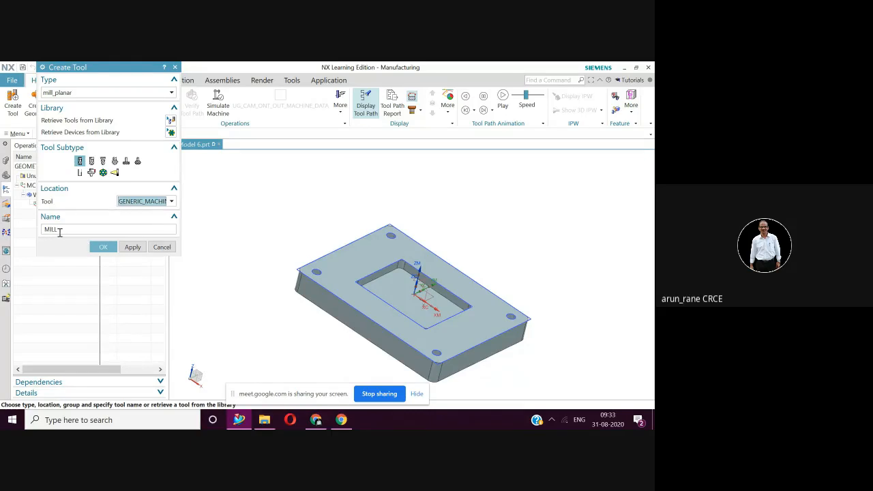
{"action": "left_click_drag", "start_coordinate": [60, 231], "coordinate": [20, 236]}
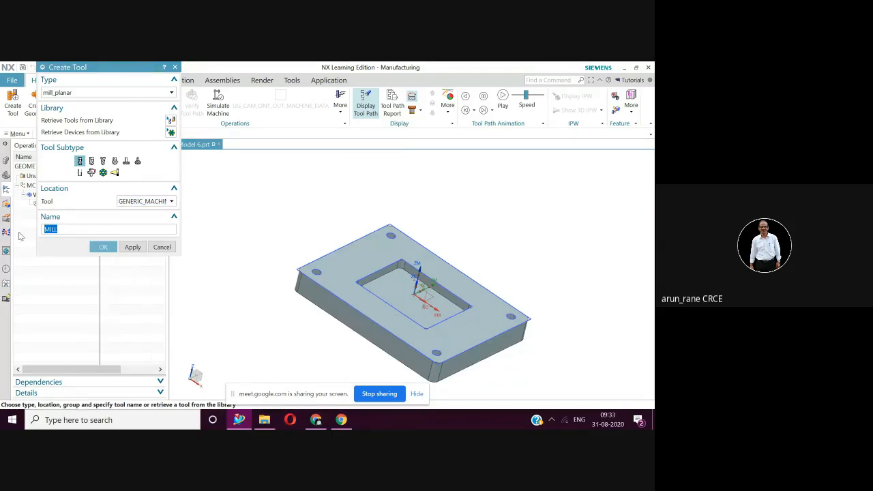
{"action": "type", "text": "End_Mill"}
{"action": "left_click", "coordinate": [101, 246]}
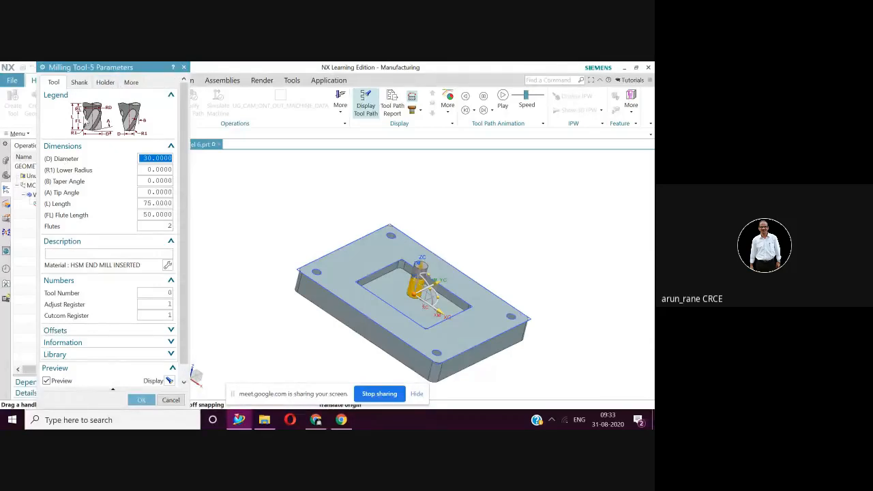
{"action": "left_click_drag", "start_coordinate": [150, 69], "coordinate": [230, 73]}
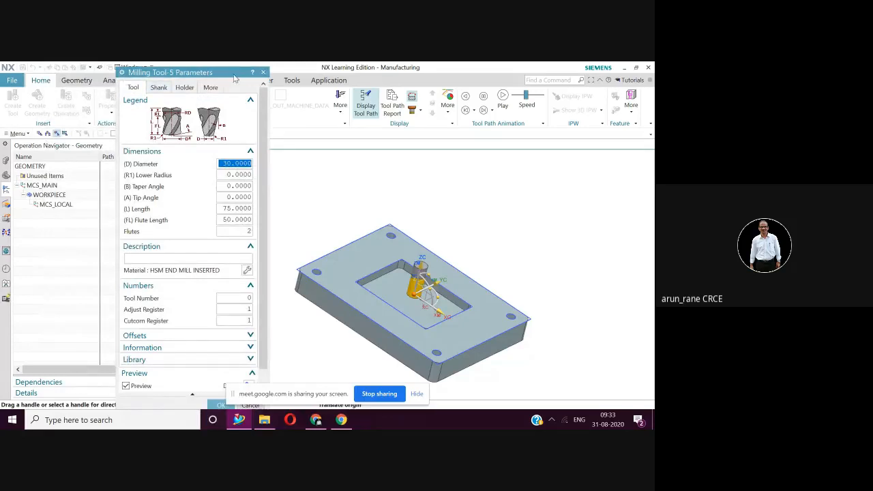
{"action": "left_click_drag", "start_coordinate": [234, 79], "coordinate": [196, 77]}
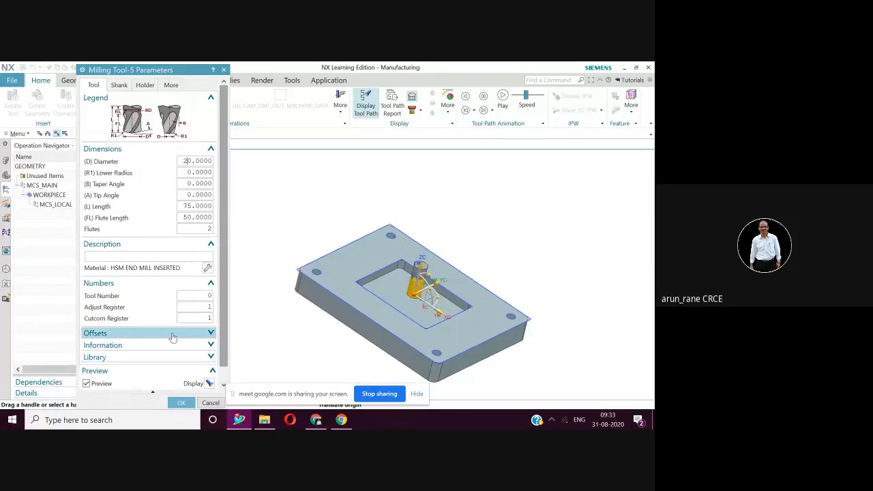
Step: Retrieve the Small compression holder HLD001_00005 from the Milling_Drilling class of the holder library for the end mill
{"action": "left_click", "coordinate": [145, 85]}
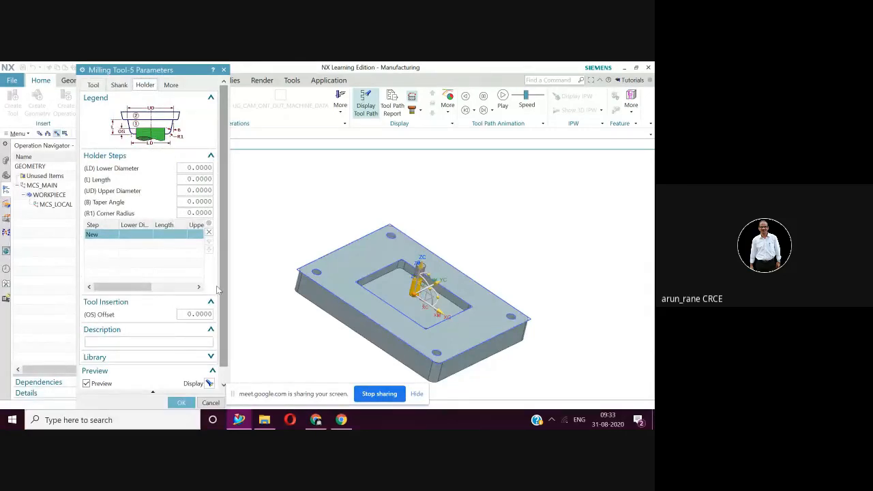
{"action": "scroll", "coordinate": [217, 290], "scroll_direction": "down", "scroll_amount": 1}
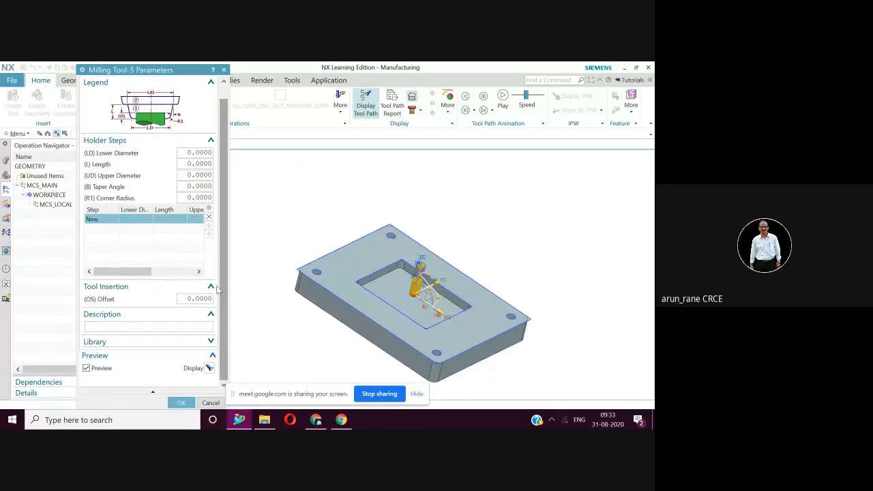
{"action": "left_click", "coordinate": [111, 342]}
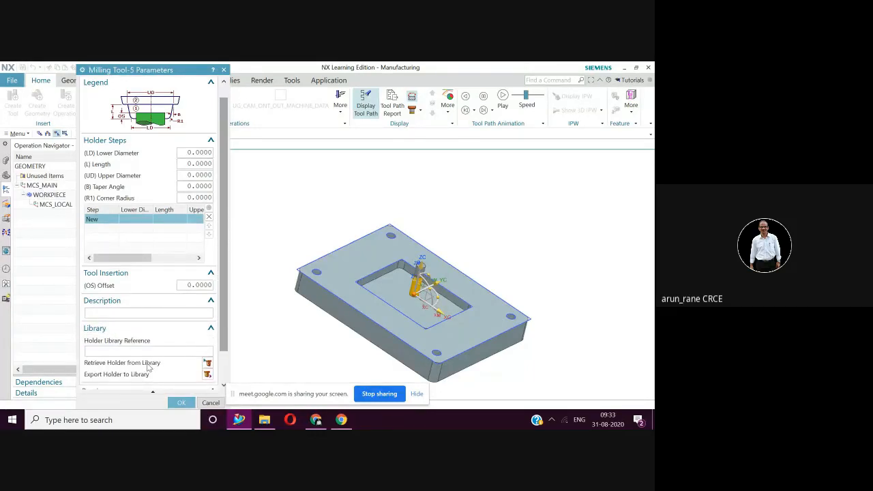
{"action": "left_click", "coordinate": [208, 363]}
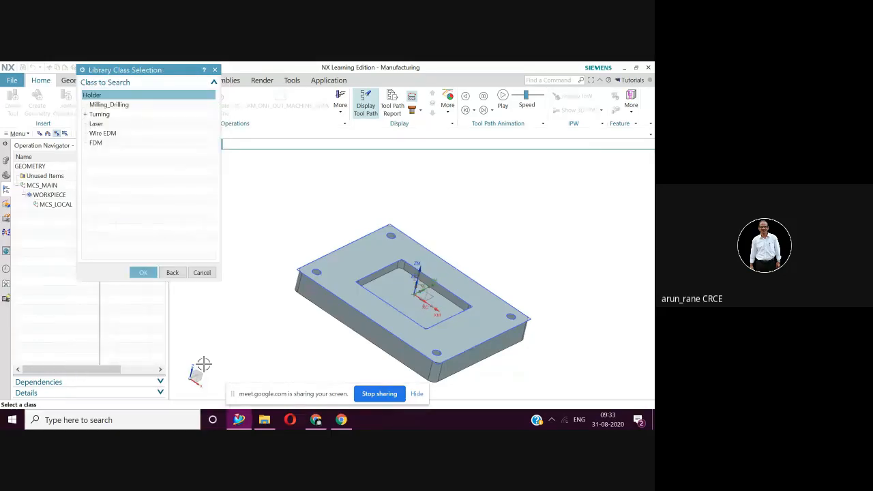
{"action": "left_click", "coordinate": [116, 108]}
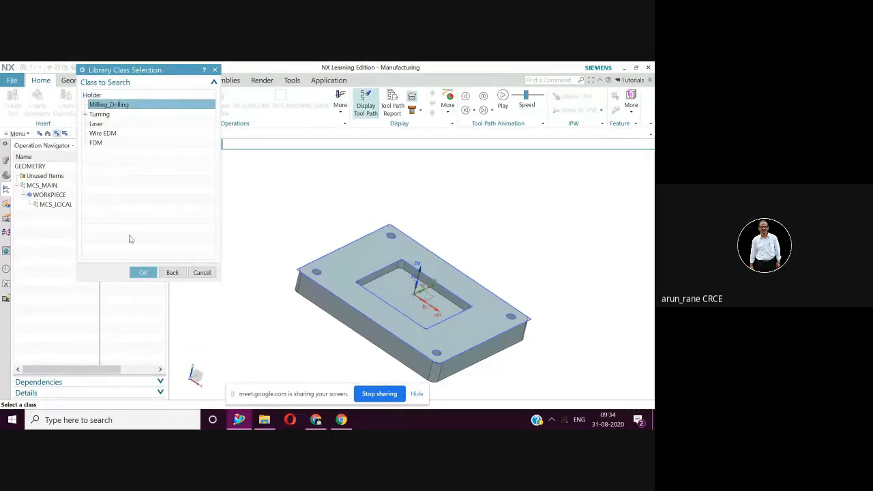
{"action": "left_click", "coordinate": [143, 273]}
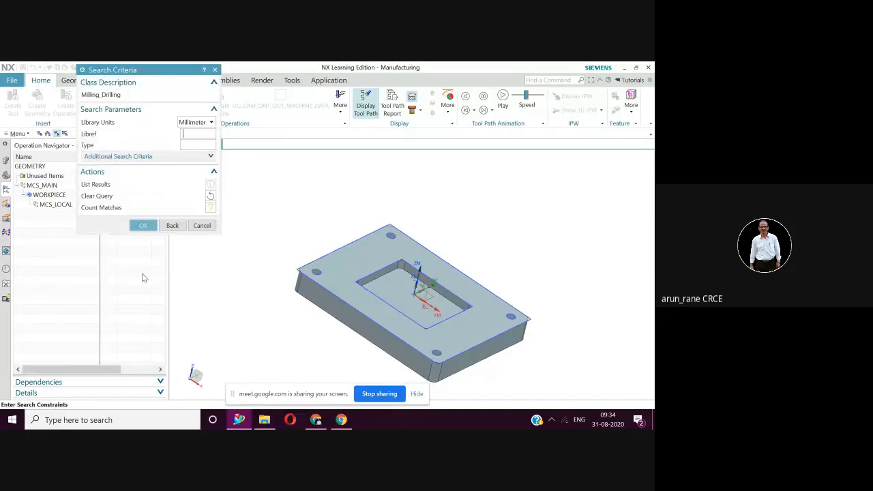
{"action": "left_click", "coordinate": [211, 209]}
{"action": "left_click", "coordinate": [143, 226]}
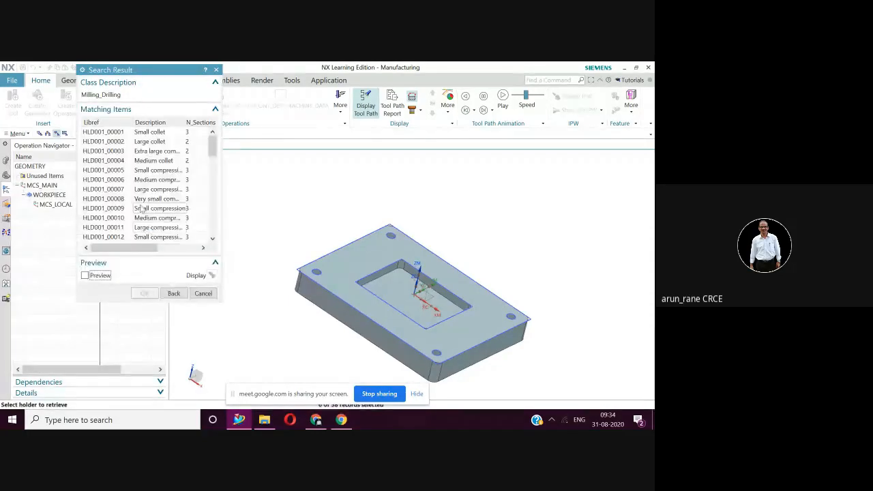
{"action": "left_click", "coordinate": [150, 172]}
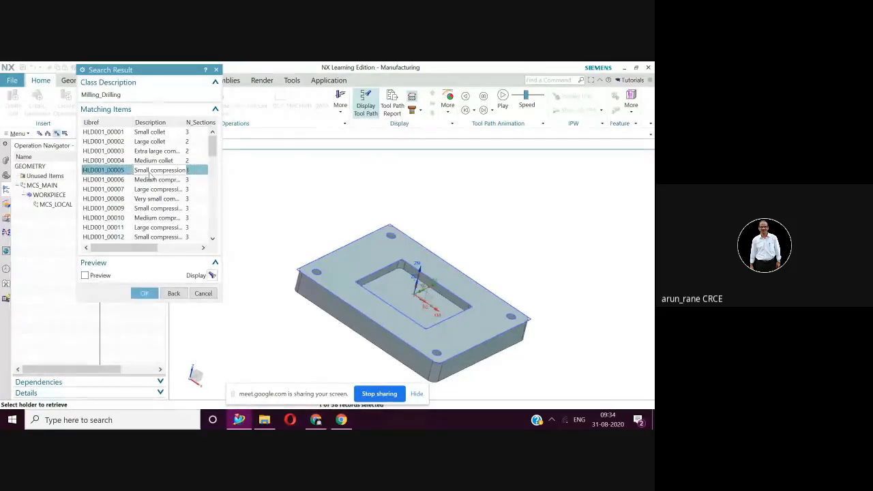
{"action": "left_click", "coordinate": [143, 294]}
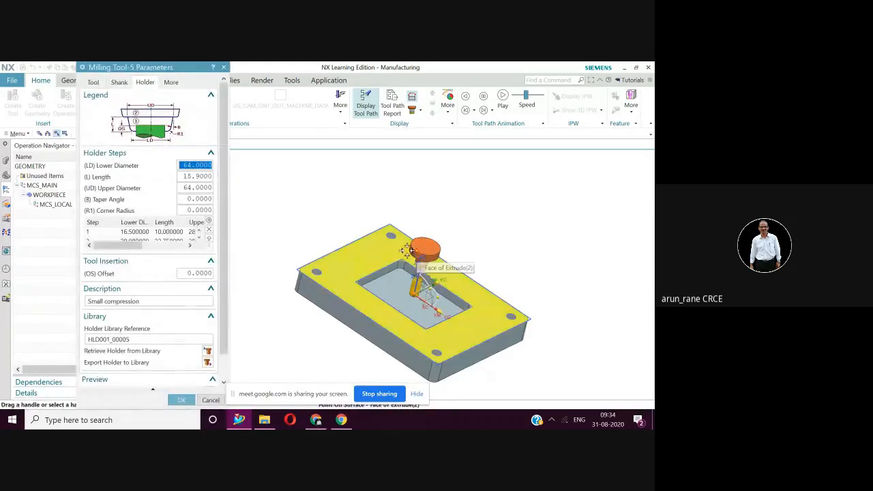
Step: Accept the end mill's parameters and show the operation navigator's machine tool view
{"action": "middle_click", "coordinate": [189, 375]}
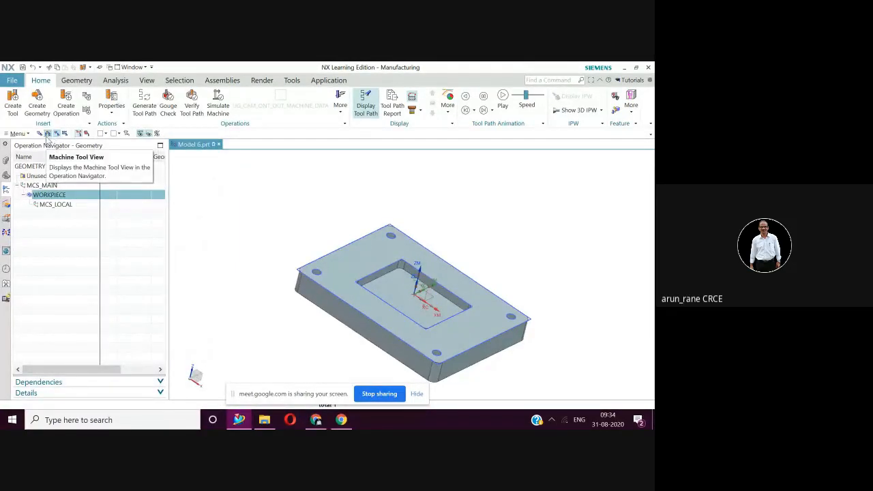
{"action": "left_click", "coordinate": [47, 134]}
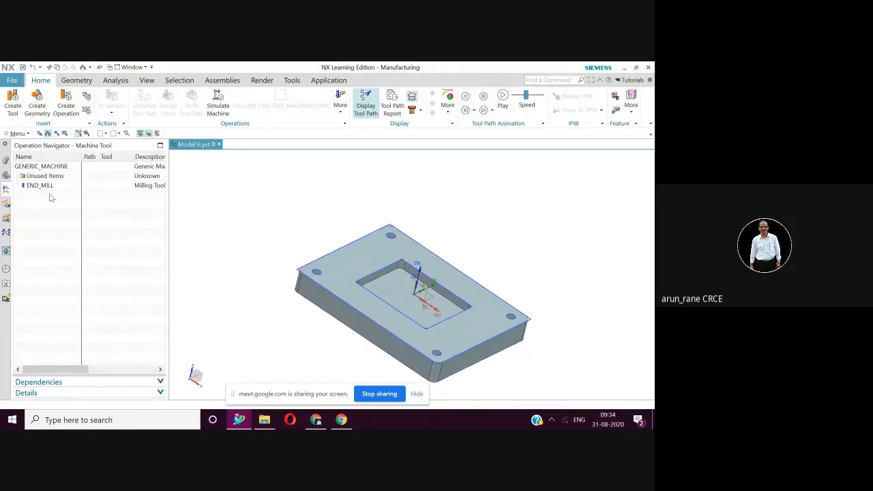
Step: Try to rename the END_MILL tool by adding its diameter to the name
{"action": "right_click", "coordinate": [51, 188]}
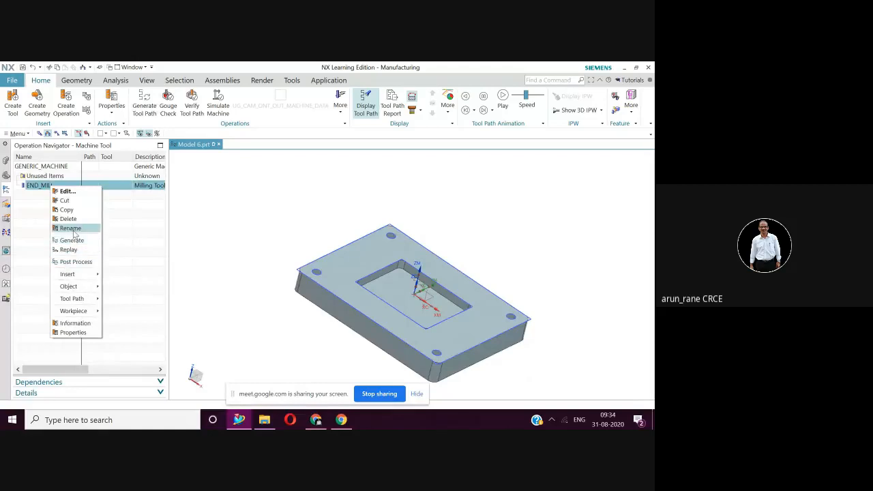
{"action": "left_click", "coordinate": [72, 229]}
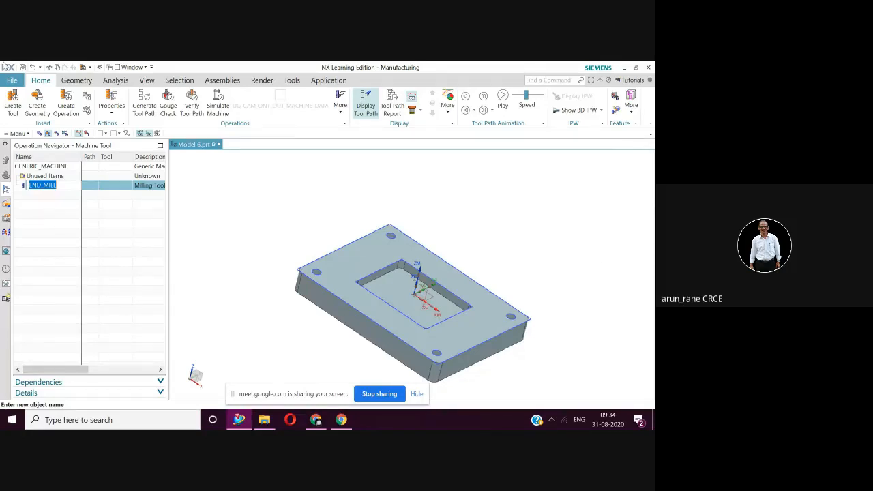
{"action": "right_click", "coordinate": [63, 185]}
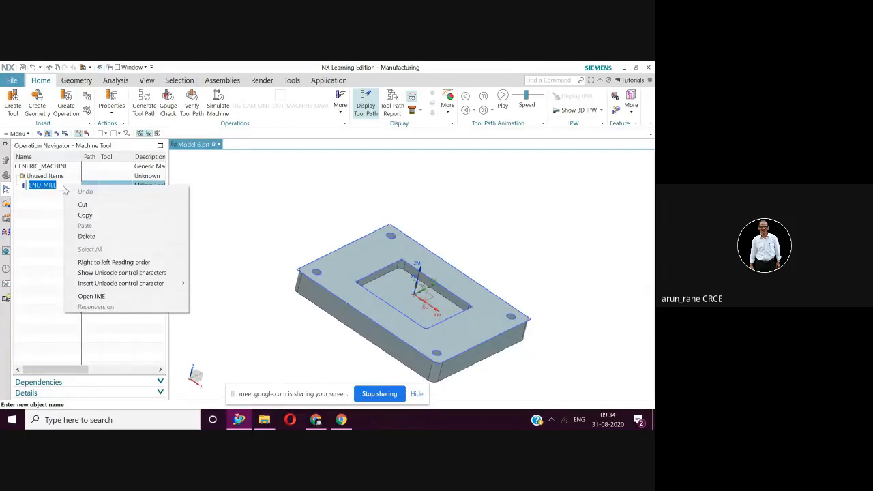
{"action": "left_click", "coordinate": [61, 190]}
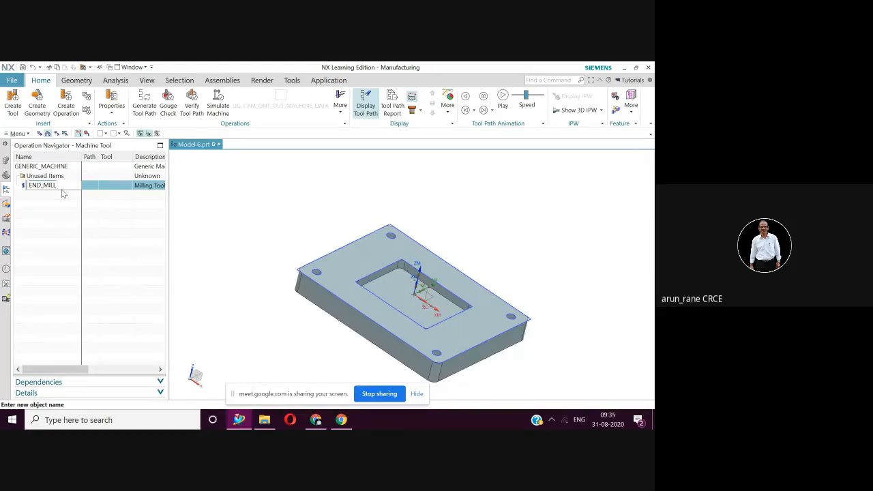
{"action": "type", "text": "Dia"}
{"action": "key", "text": "Return"}
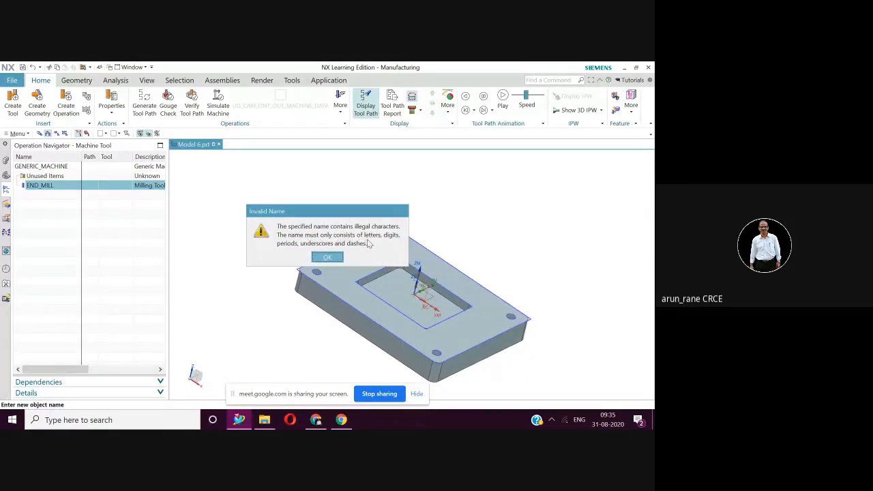
{"action": "left_click", "coordinate": [327, 258]}
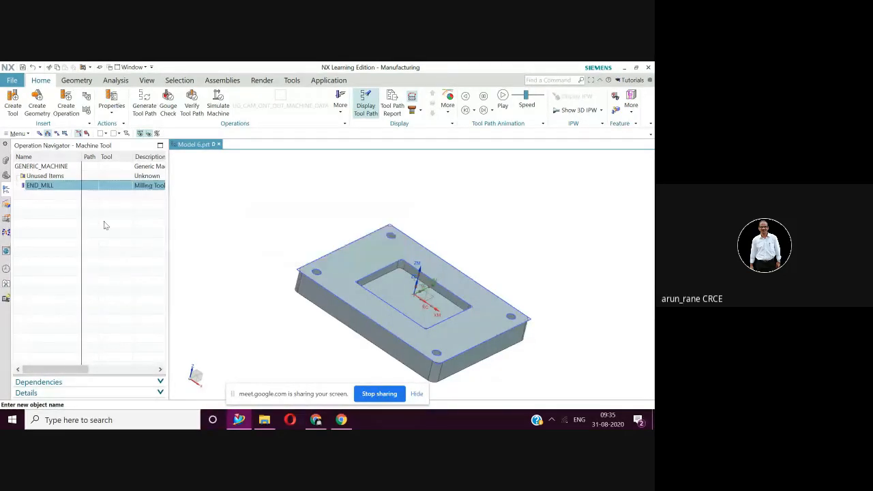
Step: Rename the END_MILL tool as END_MILL_DIA_20
{"action": "right_click", "coordinate": [59, 191]}
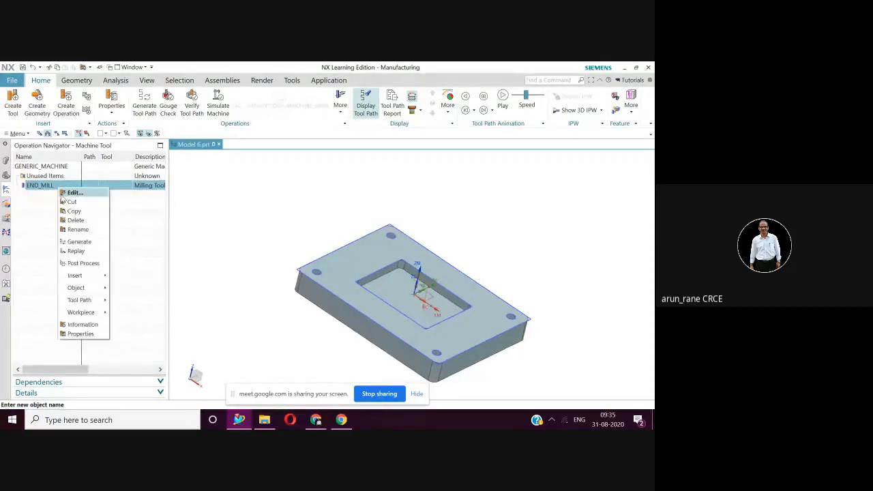
{"action": "left_click", "coordinate": [81, 232]}
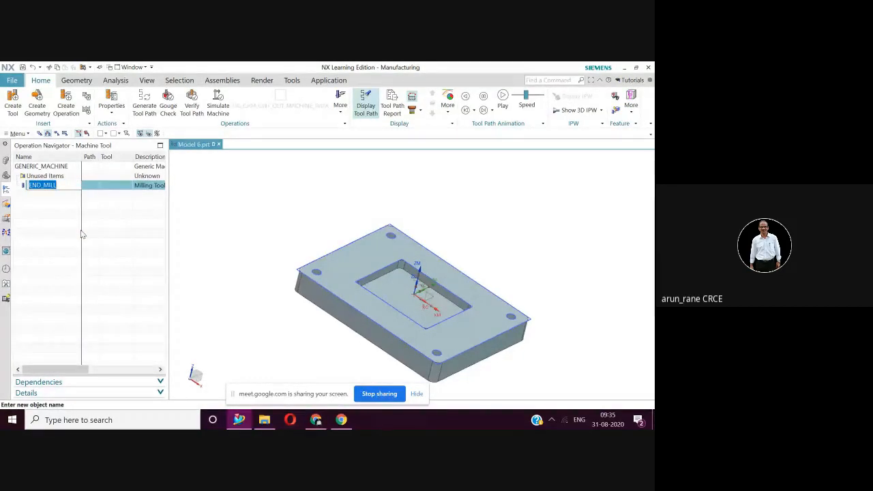
{"action": "left_click", "coordinate": [62, 188]}
{"action": "type", "text": "_DIA"}
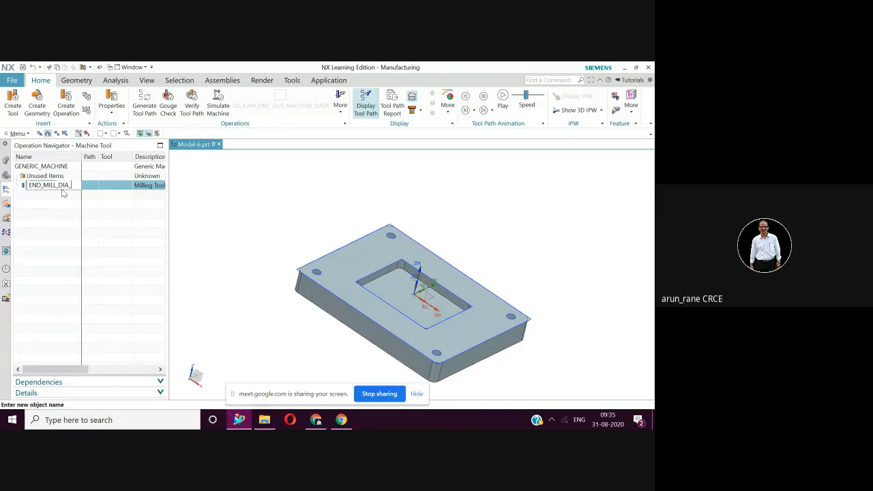
{"action": "type", "text": "_20"}
{"action": "key", "text": "Return"}
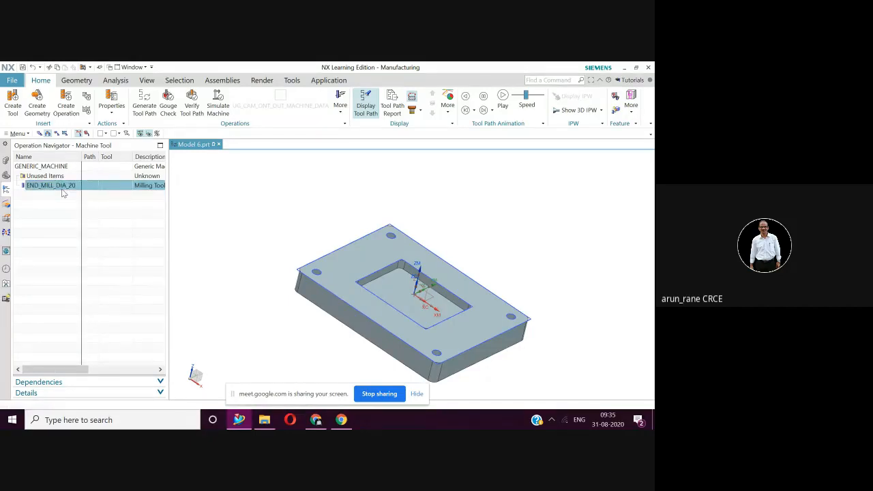
Step: Create a mill_planar POCKETING operation under NC_PROGRAM with WORKPIECE as its geometry
{"action": "left_click", "coordinate": [67, 101]}
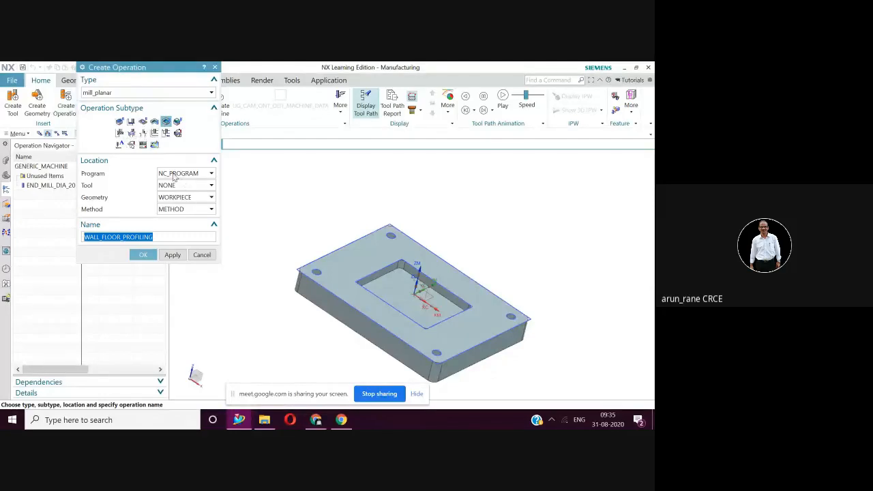
{"action": "left_click", "coordinate": [211, 175]}
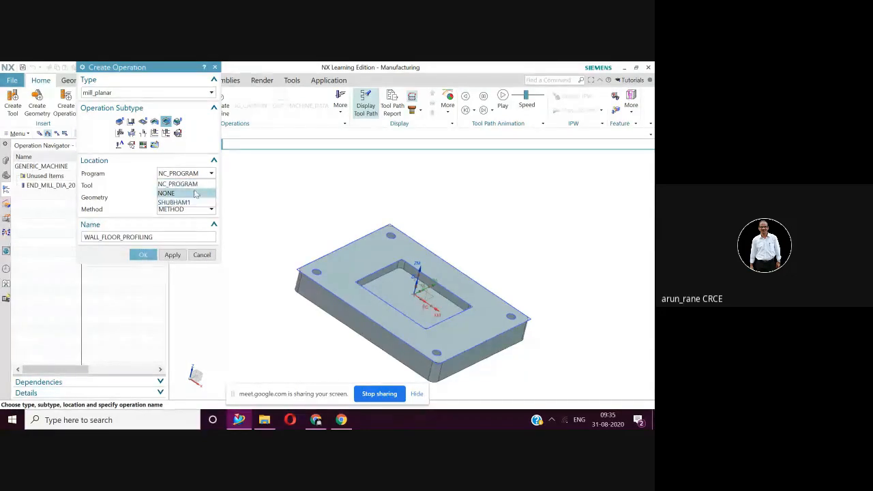
{"action": "left_click", "coordinate": [193, 185]}
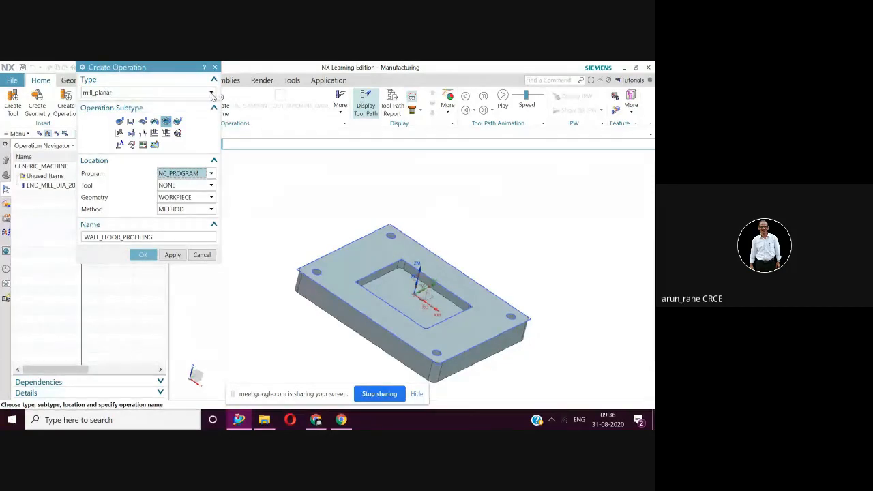
{"action": "left_click", "coordinate": [211, 94]}
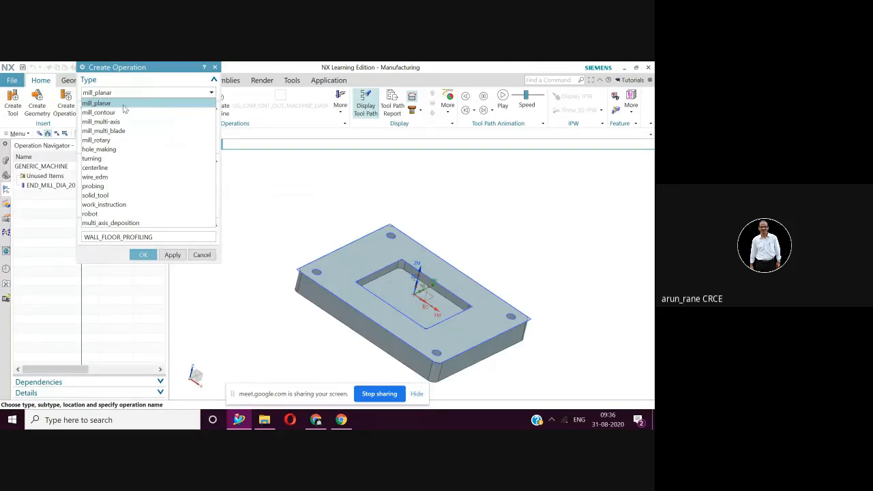
{"action": "left_click", "coordinate": [124, 107]}
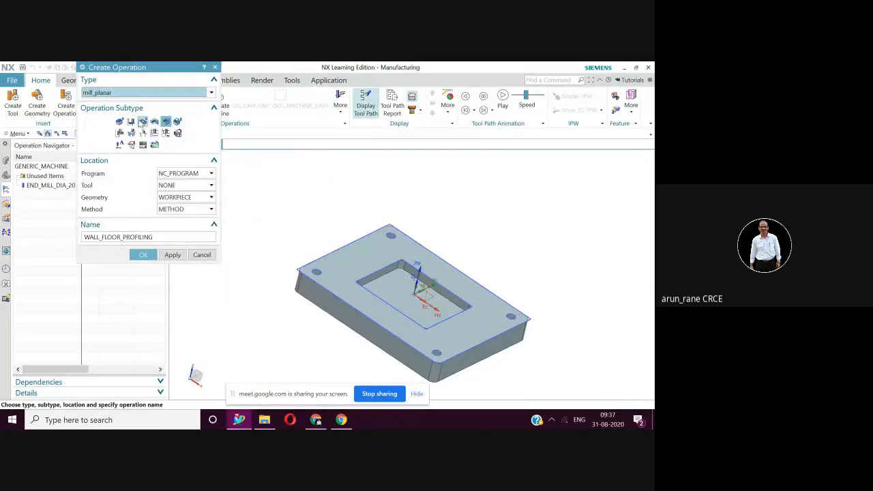
{"action": "left_click", "coordinate": [142, 122]}
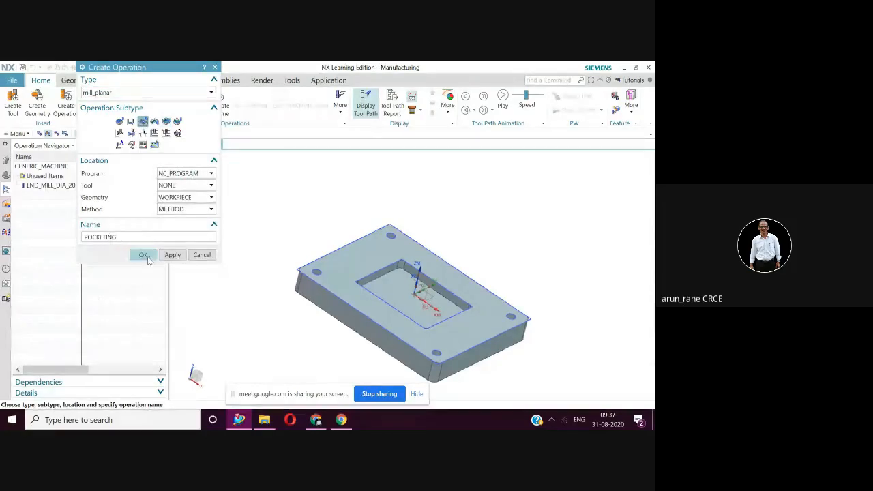
{"action": "left_click", "coordinate": [145, 255]}
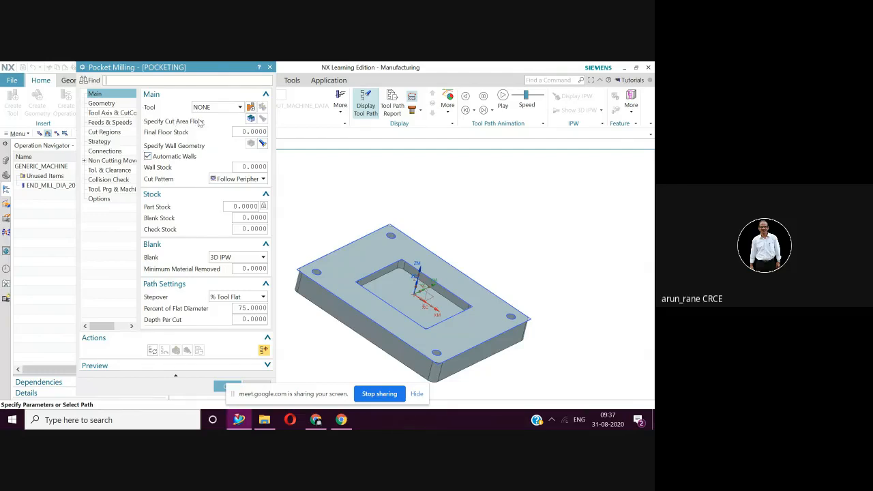
Step: Assign the END_MILL_DIA_20 tool to the pocketing operation and set its cut pattern to Zig Zag
{"action": "left_click", "coordinate": [240, 108]}
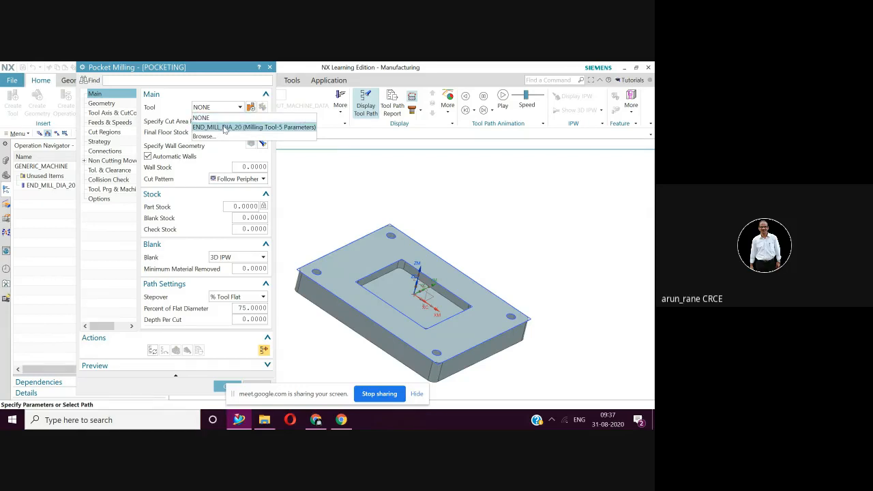
{"action": "left_click", "coordinate": [225, 129]}
{"action": "middle_click", "coordinate": [222, 126]}
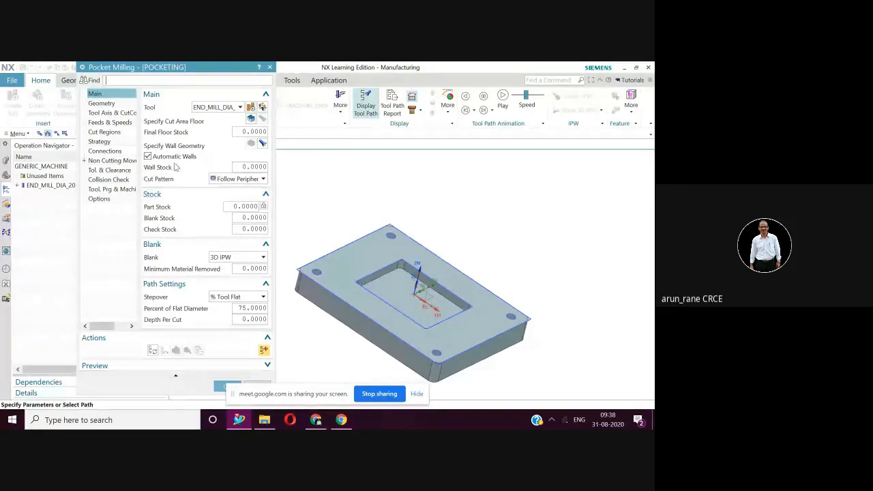
{"action": "left_click", "coordinate": [263, 178]}
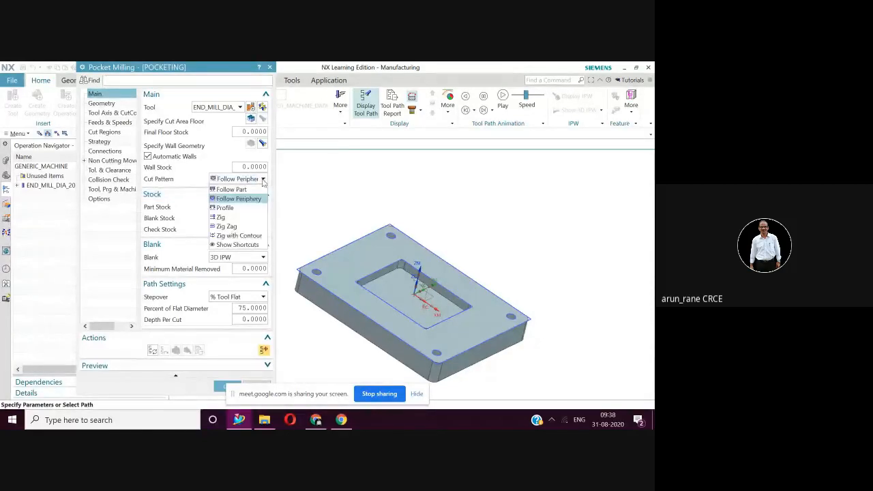
{"action": "left_click", "coordinate": [232, 226]}
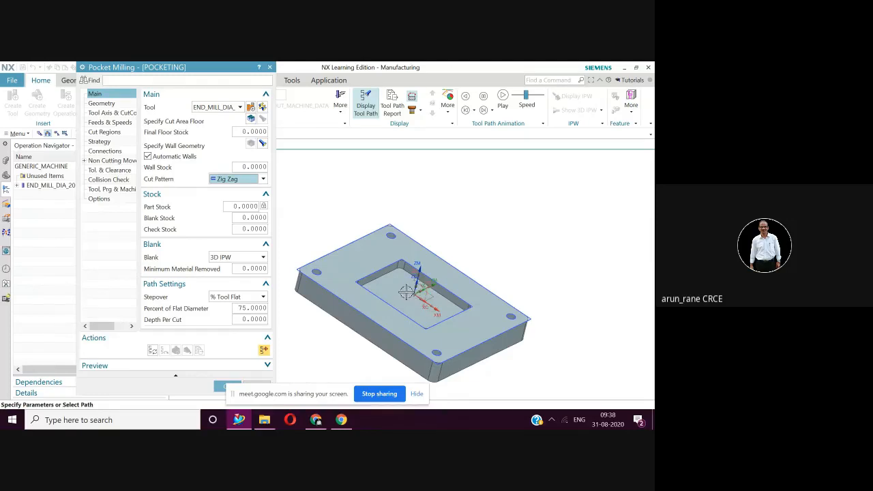
Step: Set the pocketing operation's depth per cut to 5
{"action": "left_click", "coordinate": [240, 107]}
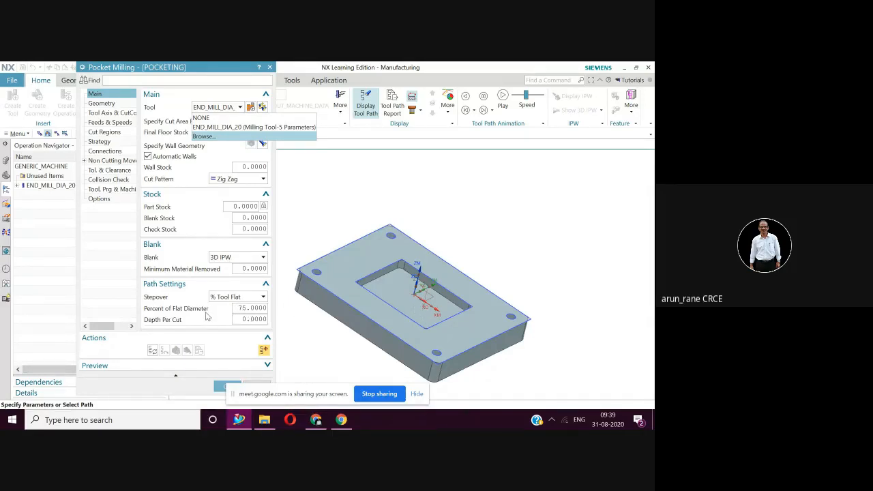
{"action": "left_click", "coordinate": [247, 319]}
{"action": "left_click_drag", "start_coordinate": [247, 319], "coordinate": [237, 319]}
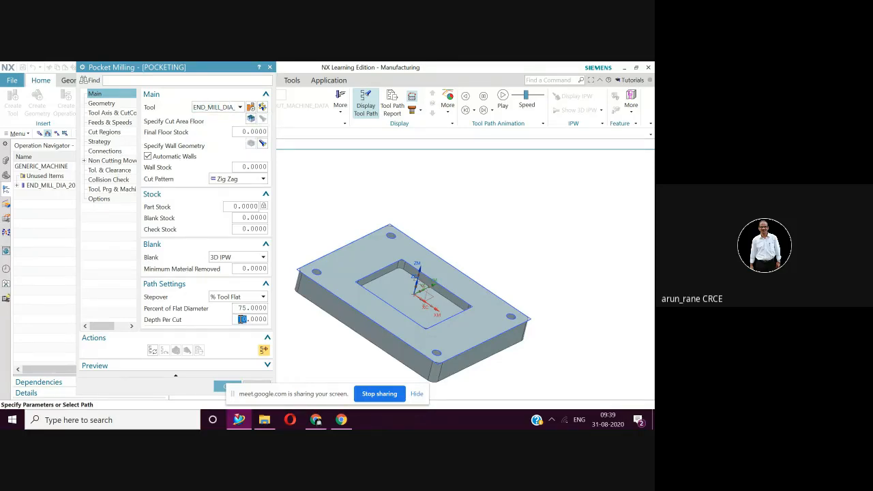
{"action": "type", "text": "5"}
Step: Check the operation's geometry assignment and specify the pocket's floor face as the cut area floor
{"action": "left_click", "coordinate": [102, 104]}
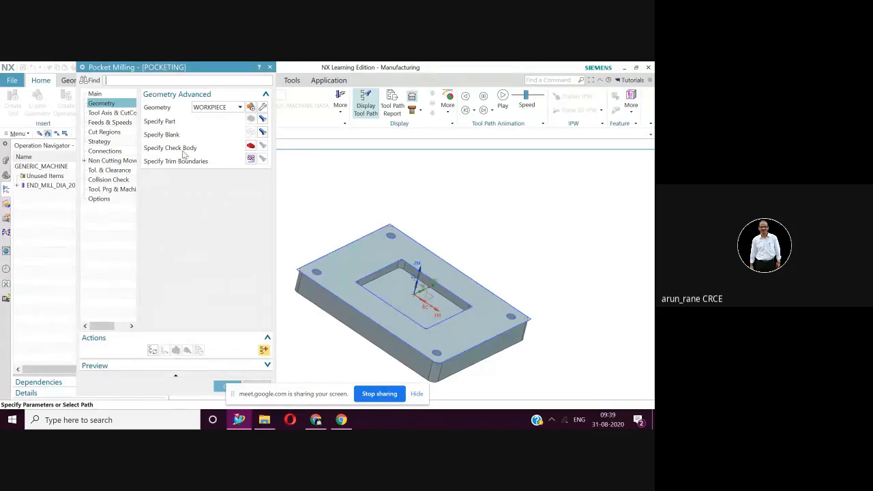
{"action": "left_click", "coordinate": [240, 109]}
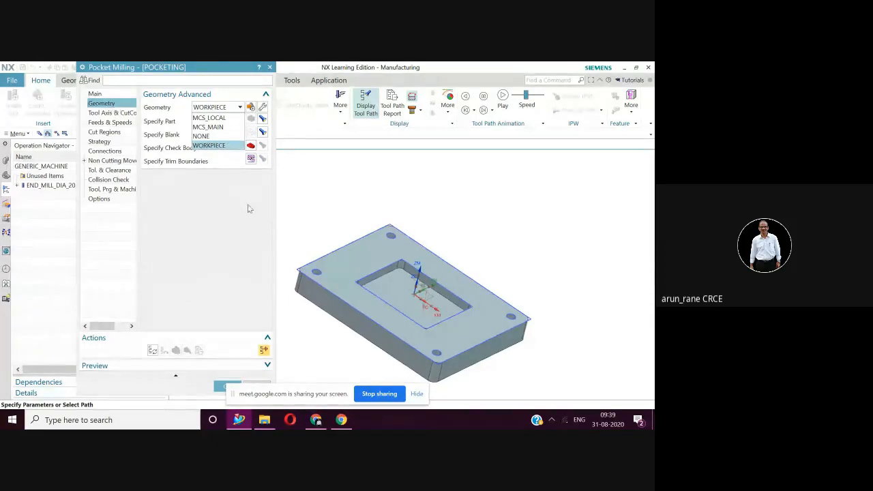
{"action": "left_click", "coordinate": [97, 97]}
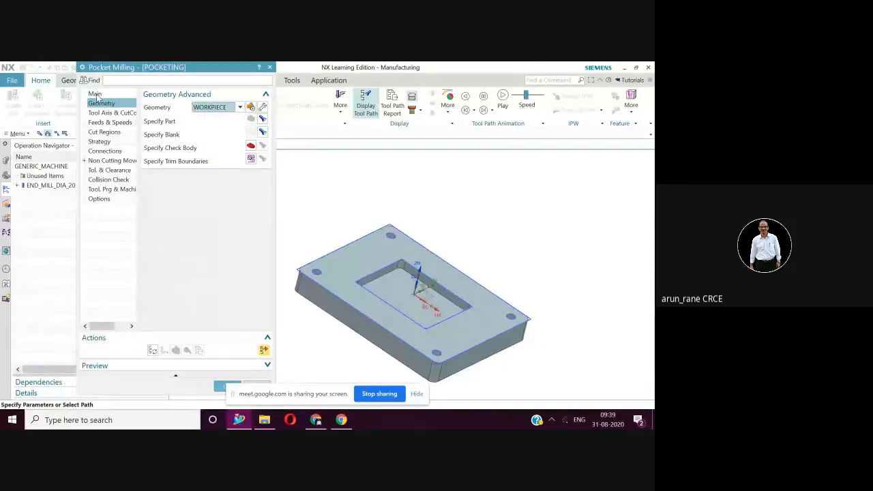
{"action": "left_click", "coordinate": [95, 93]}
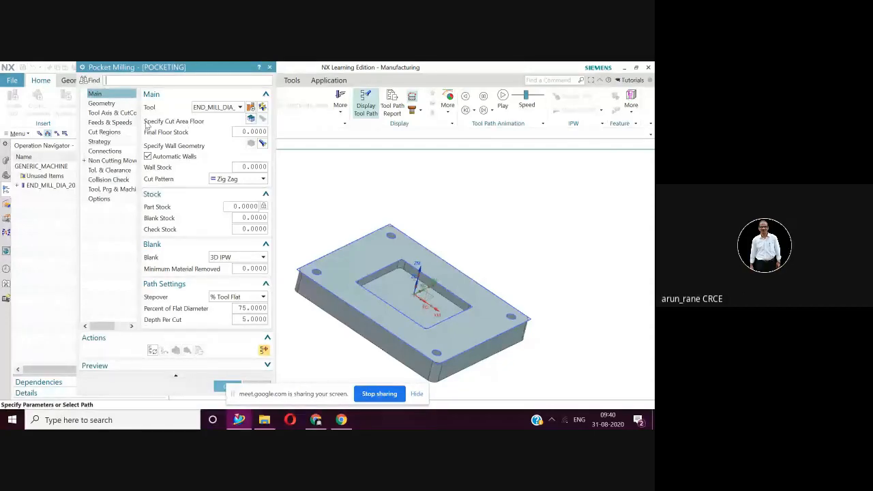
{"action": "left_click", "coordinate": [102, 103]}
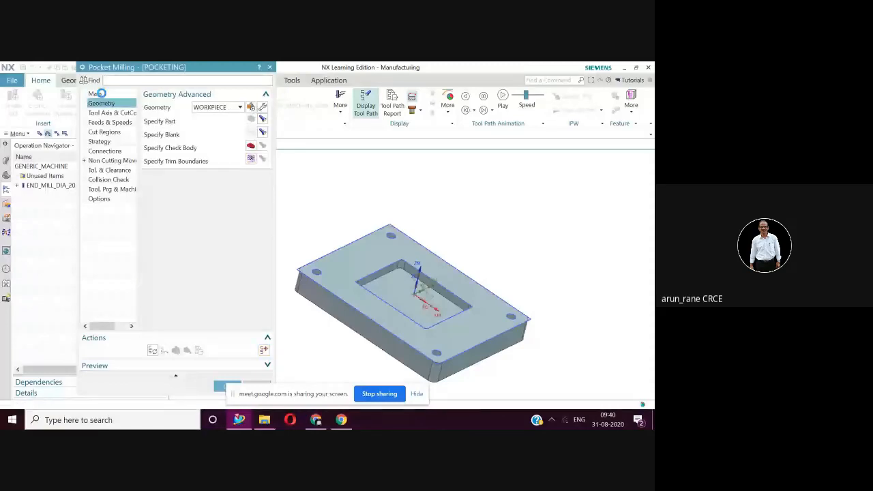
{"action": "left_click", "coordinate": [101, 93]}
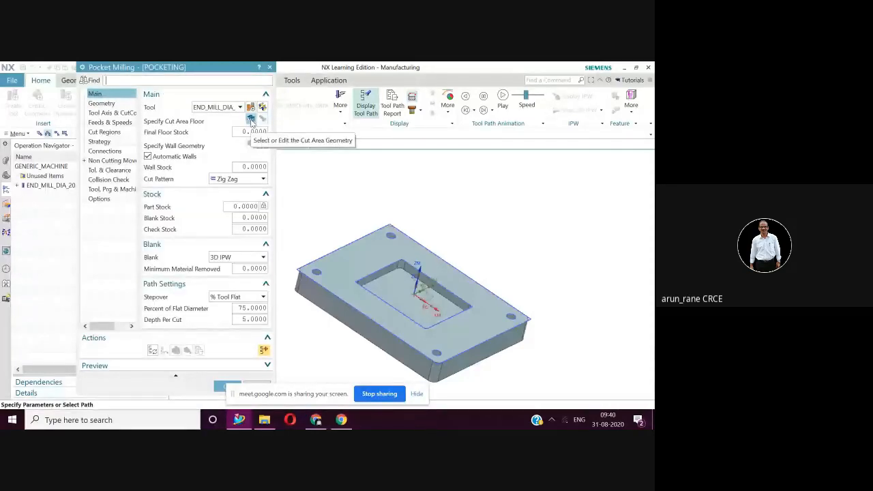
{"action": "left_click", "coordinate": [251, 119]}
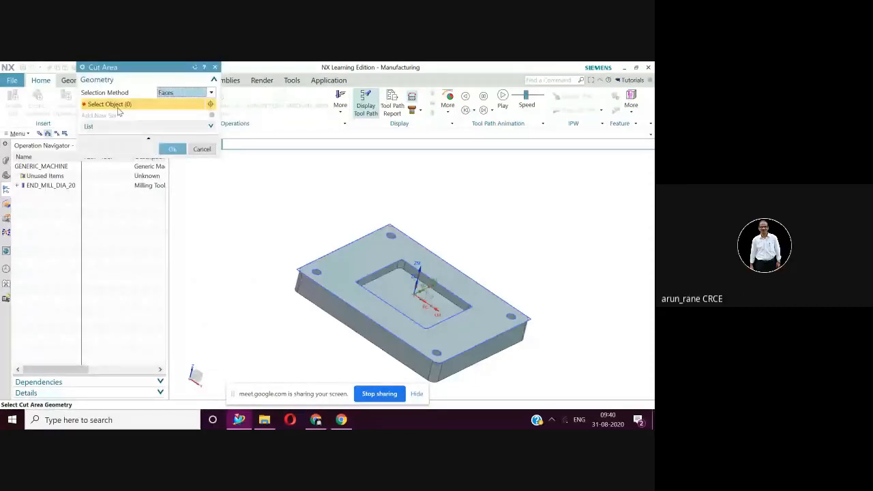
{"action": "left_click", "coordinate": [397, 290]}
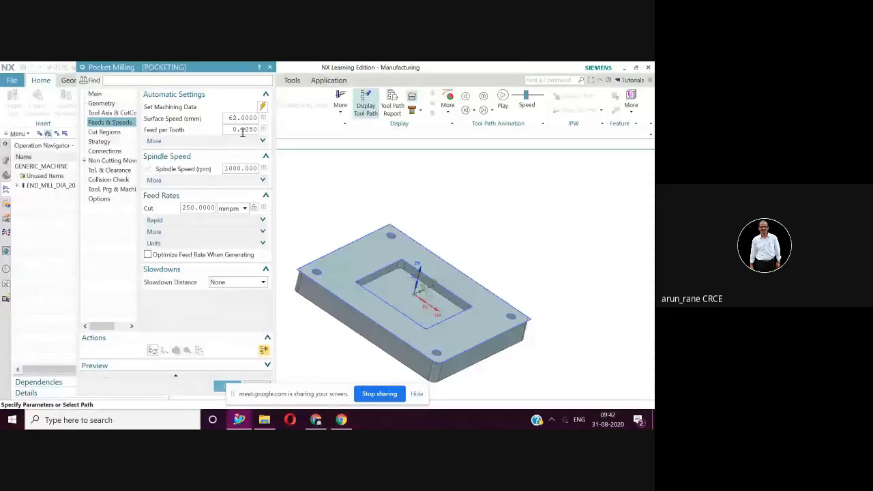
Step: Set the pocketing strategy's cut direction to Conventional Cut
{"action": "left_click", "coordinate": [106, 140]}
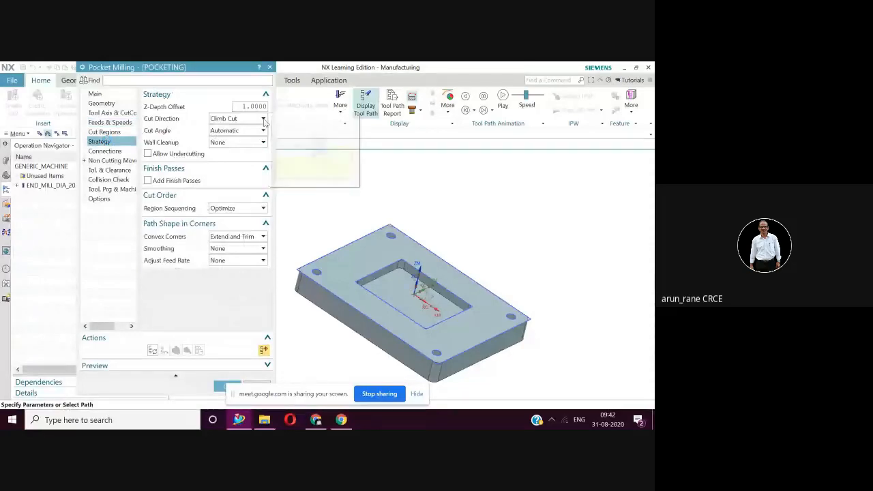
{"action": "left_click", "coordinate": [263, 120]}
{"action": "left_click", "coordinate": [249, 139]}
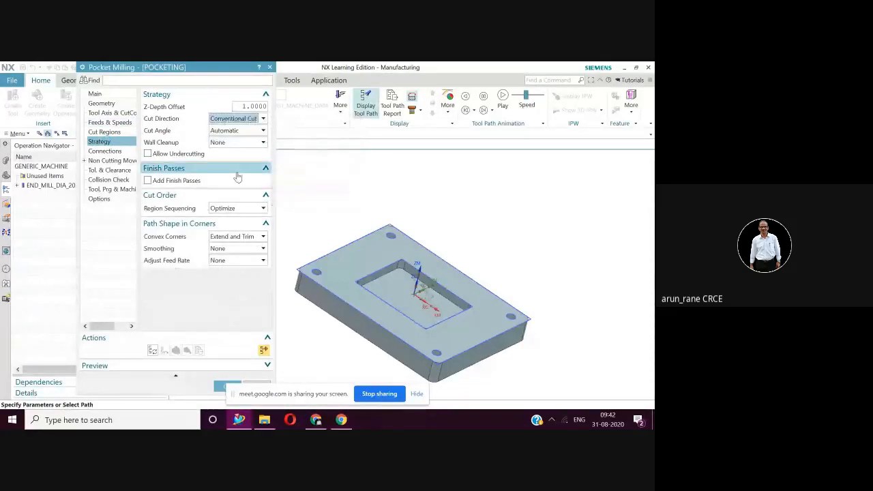
Step: Set the engage type to Plunge for closed areas and Same as Closed Area for open areas
{"action": "left_click", "coordinate": [111, 161]}
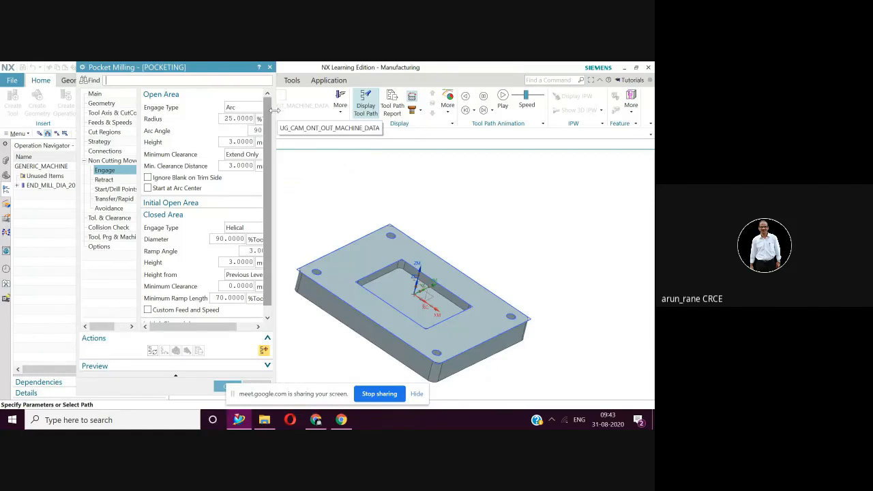
{"action": "left_click_drag", "start_coordinate": [278, 112], "coordinate": [311, 112]}
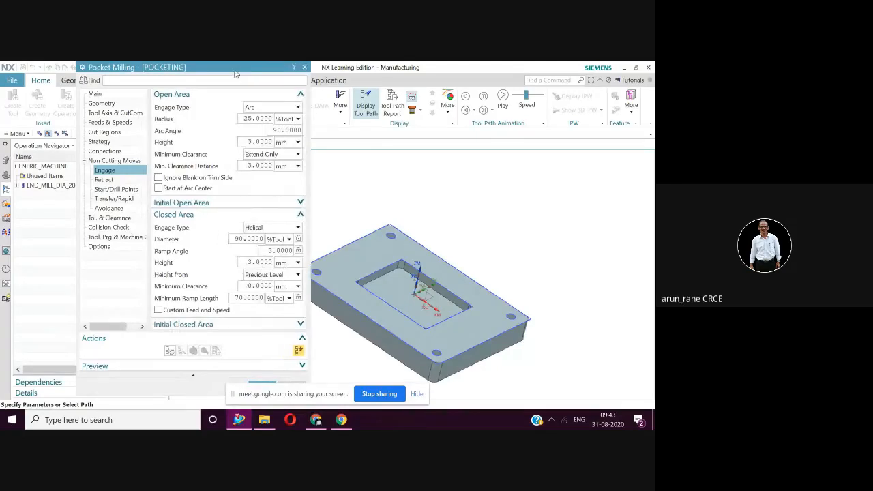
{"action": "left_click_drag", "start_coordinate": [235, 70], "coordinate": [199, 71]}
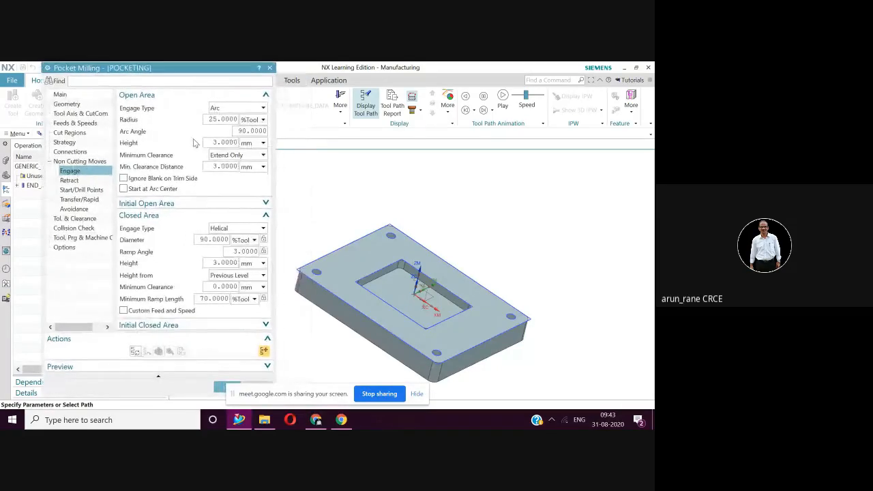
{"action": "left_click", "coordinate": [260, 109]}
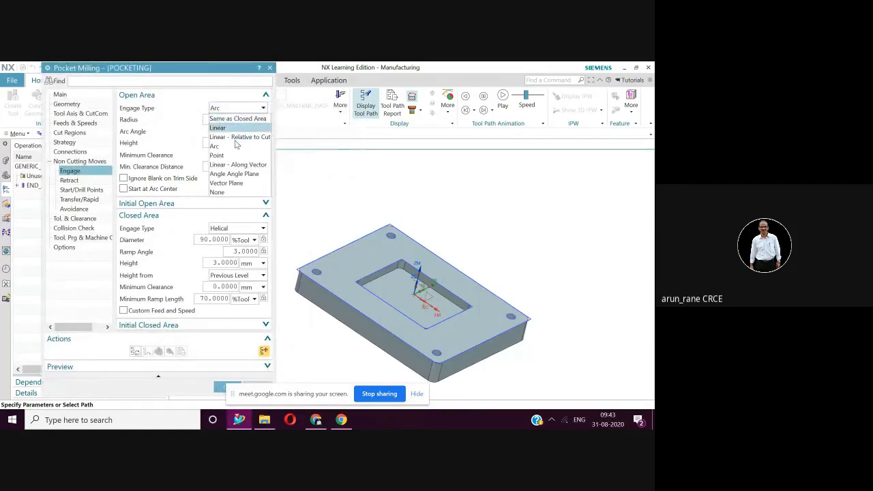
{"action": "left_click", "coordinate": [263, 110]}
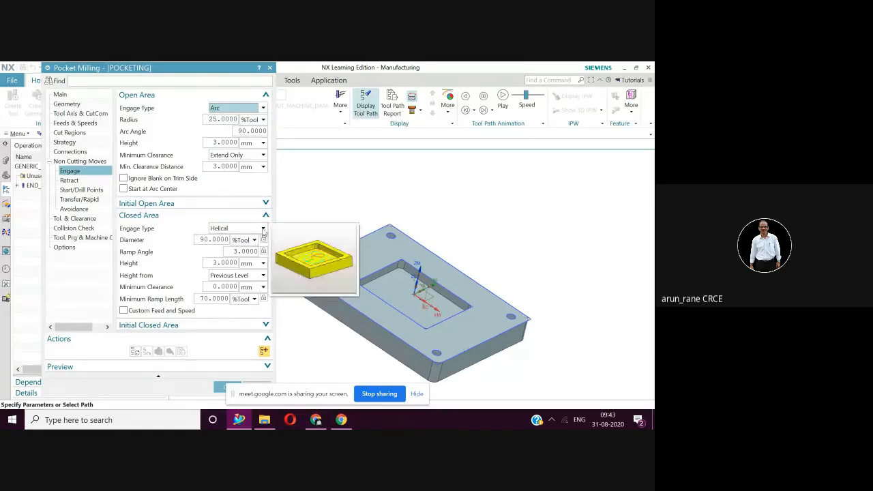
{"action": "left_click", "coordinate": [254, 231]}
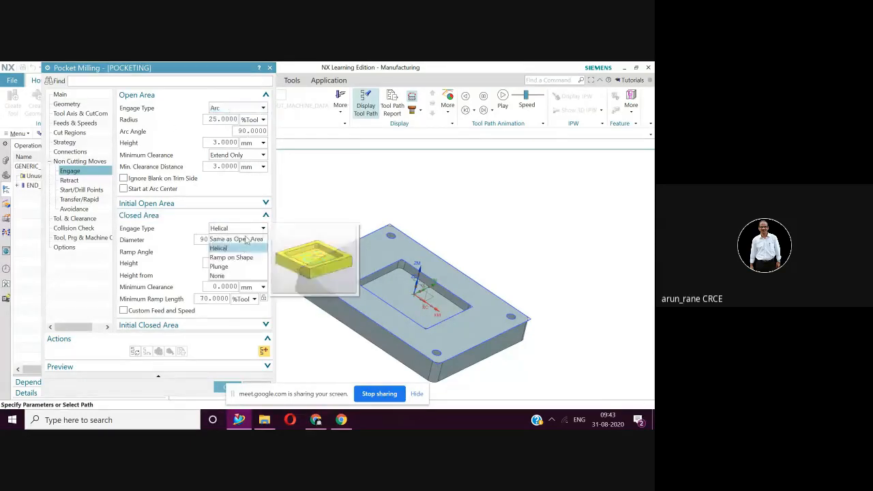
{"action": "left_click", "coordinate": [219, 267]}
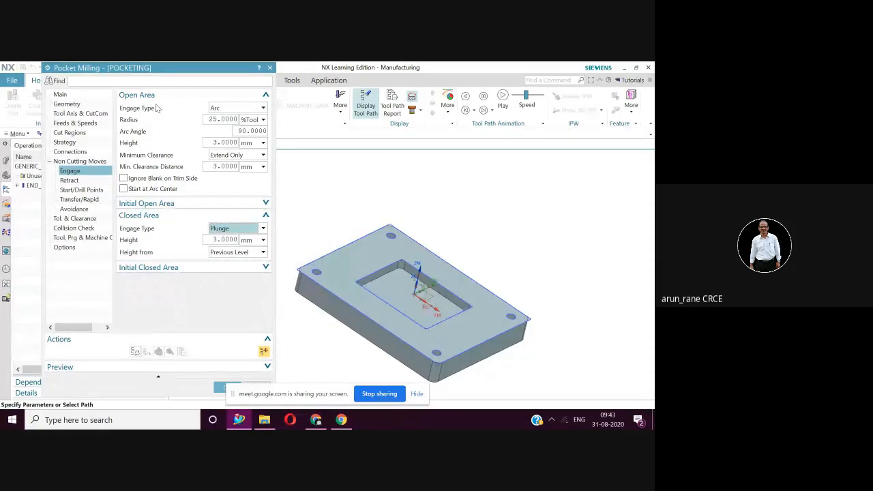
{"action": "left_click", "coordinate": [237, 108]}
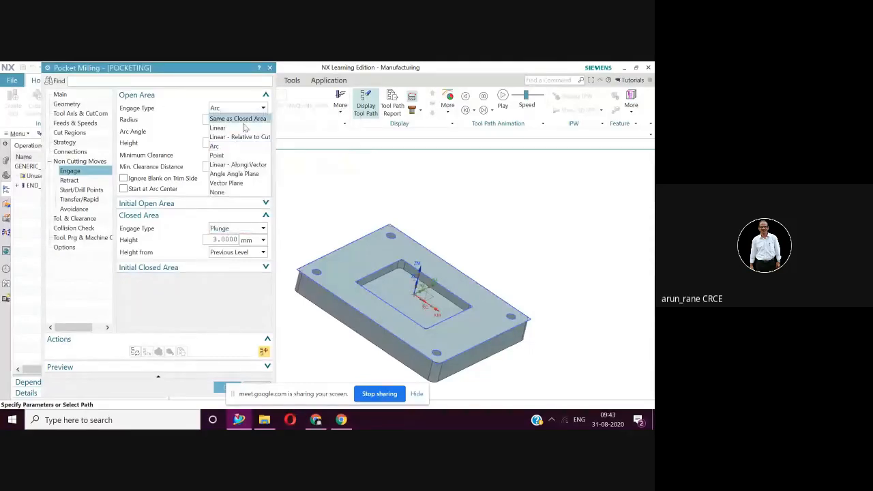
{"action": "left_click", "coordinate": [244, 118]}
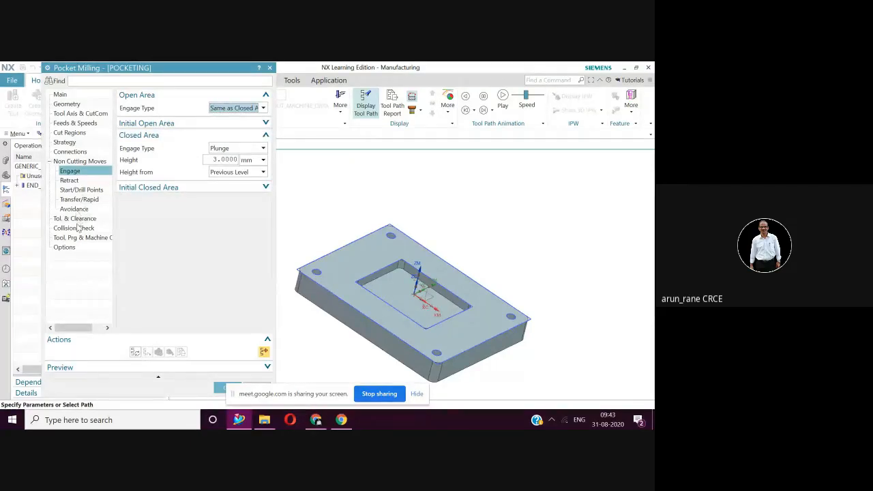
Step: Generate the pocketing tool path and prepare its verification replay at animation speed 5
{"action": "left_click", "coordinate": [136, 353]}
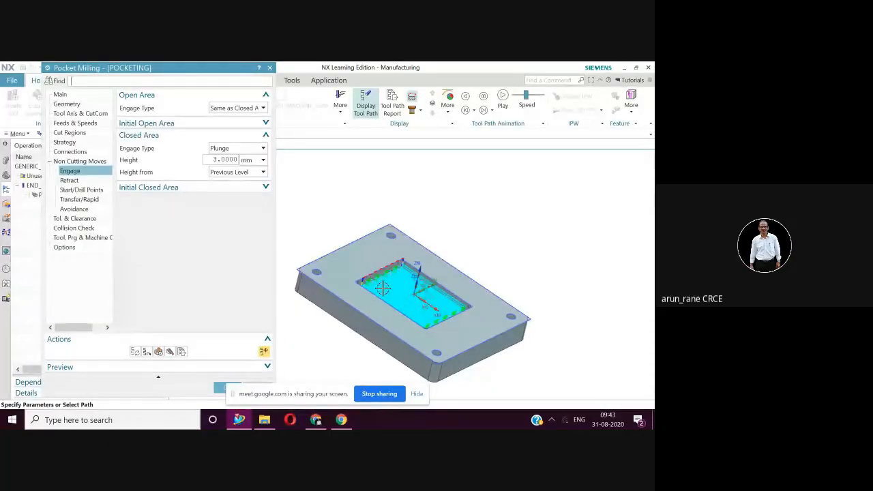
{"action": "left_click", "coordinate": [158, 352]}
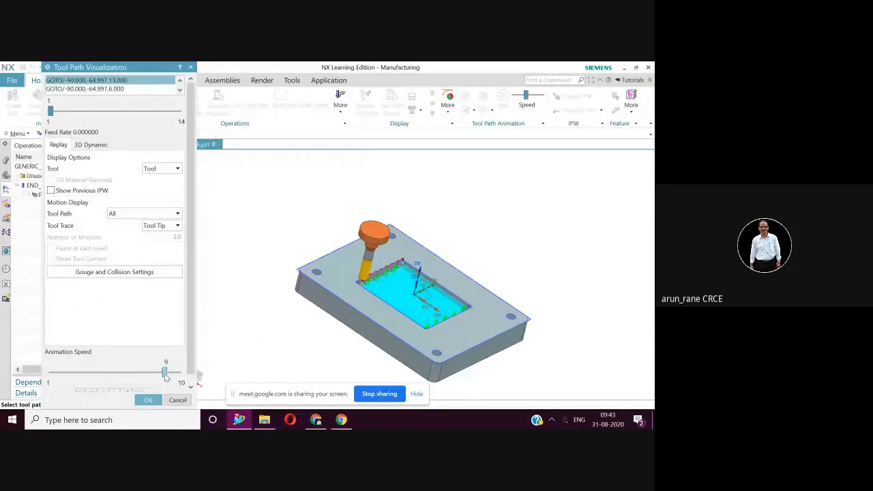
{"action": "left_click_drag", "start_coordinate": [164, 371], "coordinate": [107, 372]}
{"action": "left_click", "coordinate": [179, 371]}
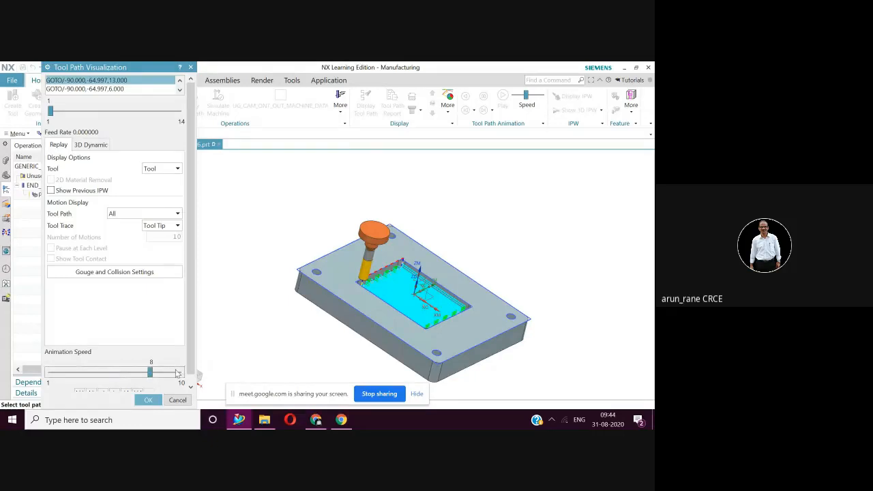
{"action": "left_click_drag", "start_coordinate": [150, 374], "coordinate": [107, 373]}
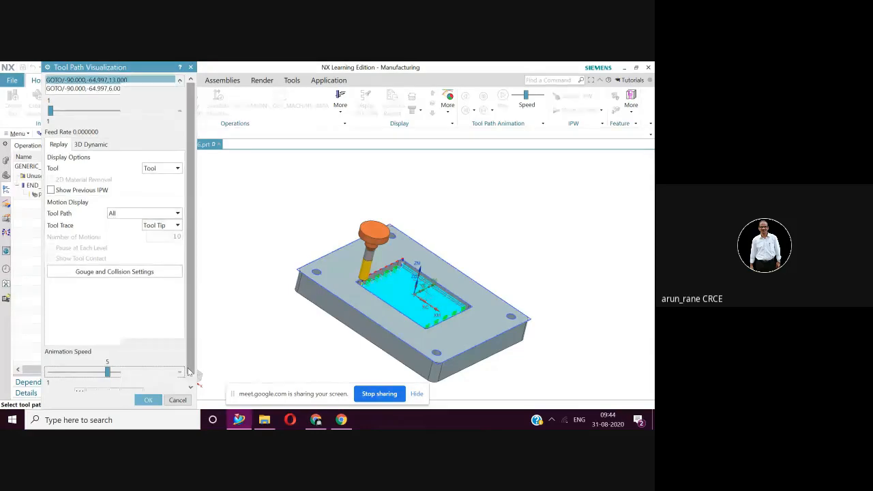
{"action": "scroll", "coordinate": [189, 363], "scroll_direction": "down", "scroll_amount": 1}
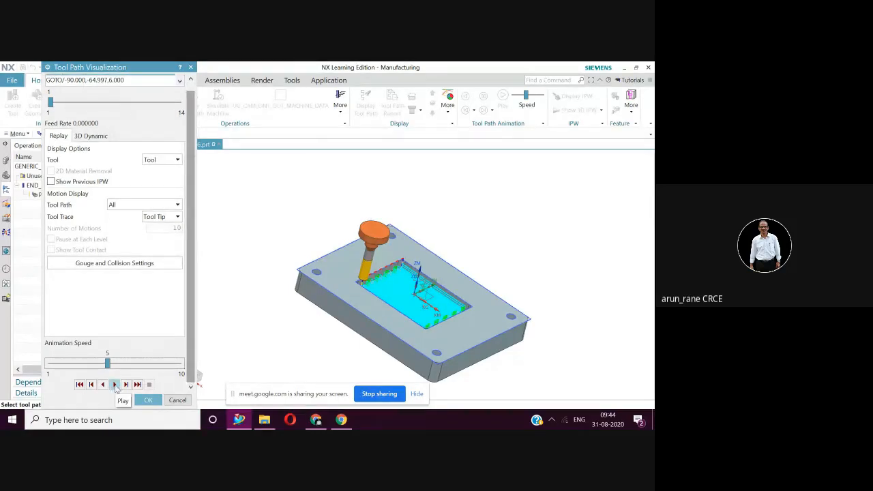
Step: Play the tool path replay, raising the animation speed to 8 during playback, and close the verification
{"action": "left_click", "coordinate": [115, 384]}
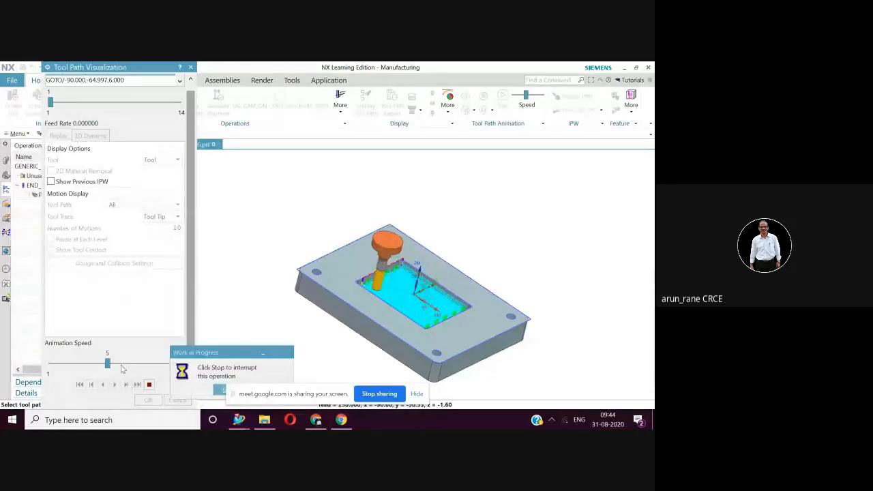
{"action": "left_click", "coordinate": [120, 364]}
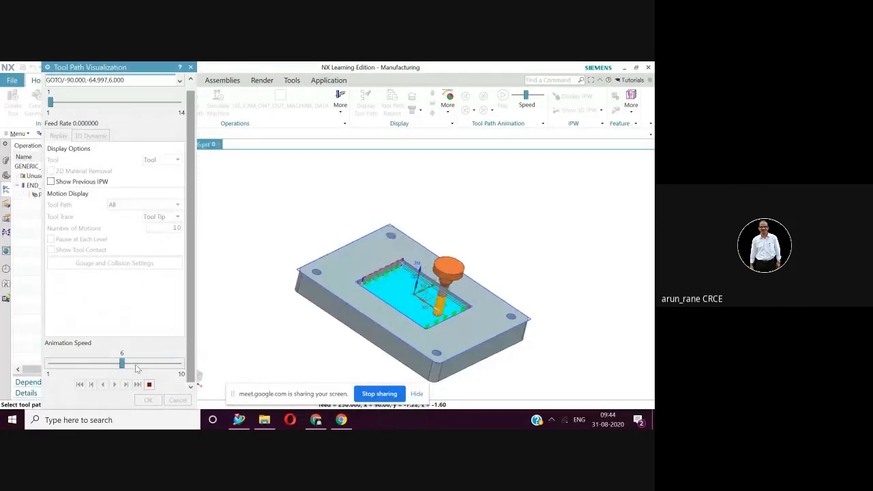
{"action": "left_click", "coordinate": [137, 366]}
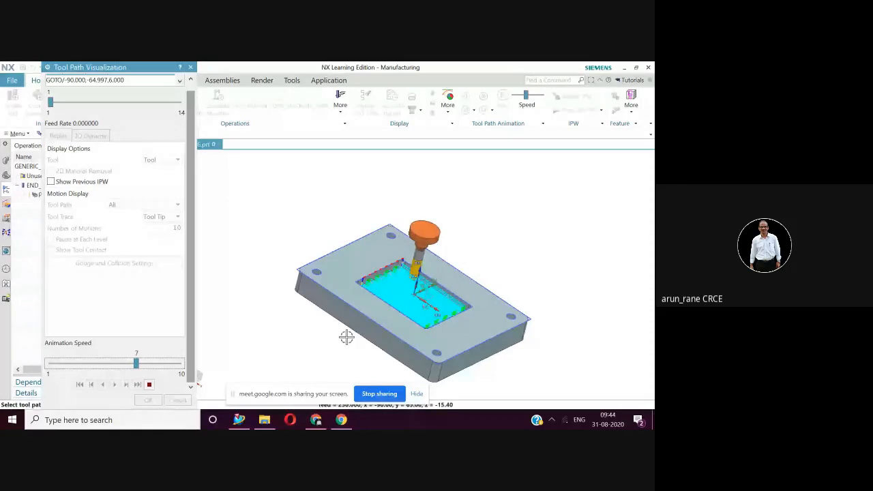
{"action": "left_click", "coordinate": [158, 364]}
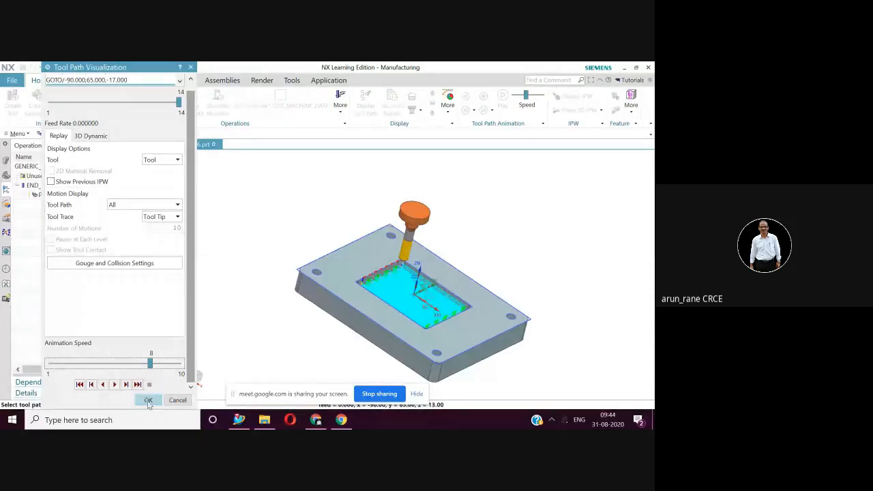
{"action": "left_click", "coordinate": [149, 401]}
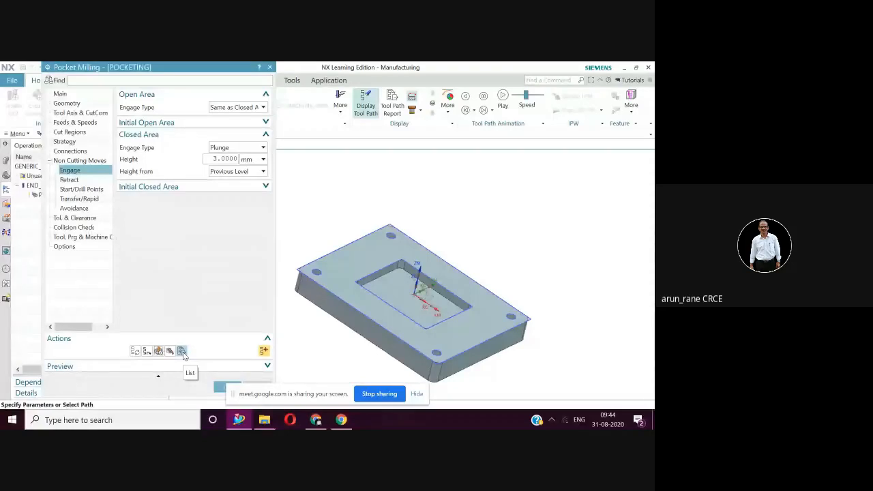
Step: List the pocketing tool path, examine its GOTO coordinates at each cut level through the end, and close the listing
{"action": "left_click", "coordinate": [183, 352]}
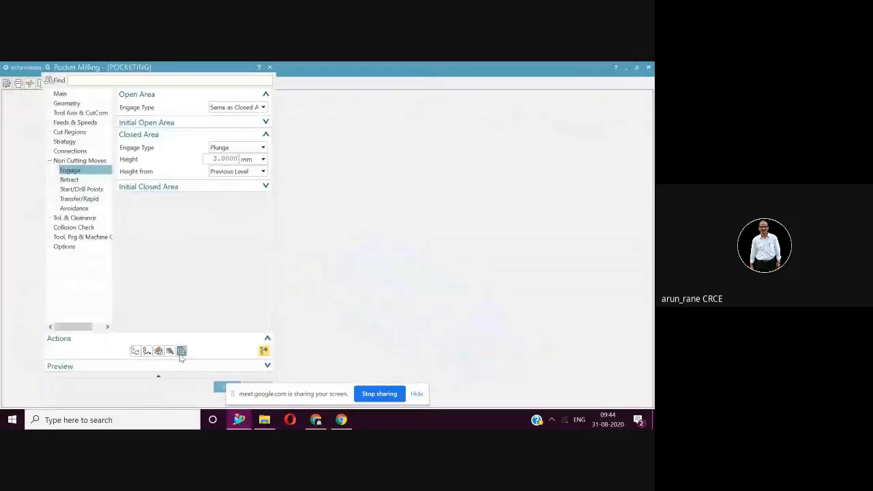
{"action": "scroll", "coordinate": [129, 298], "scroll_direction": "down", "scroll_amount": 15}
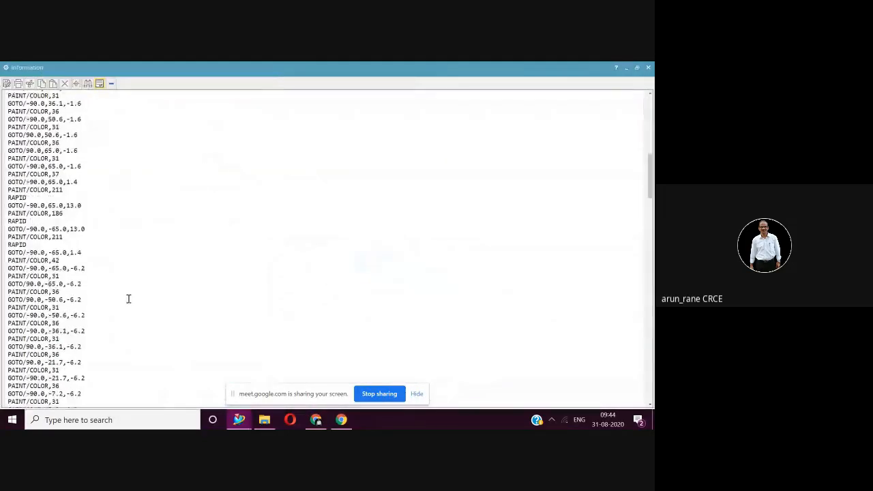
{"action": "scroll", "coordinate": [128, 298], "scroll_direction": "down", "scroll_amount": 20}
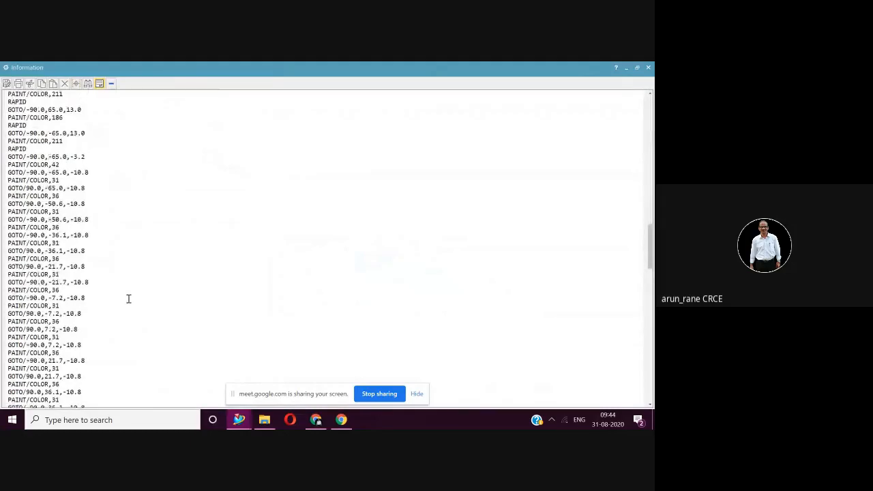
{"action": "scroll", "coordinate": [128, 298], "scroll_direction": "down", "scroll_amount": 12}
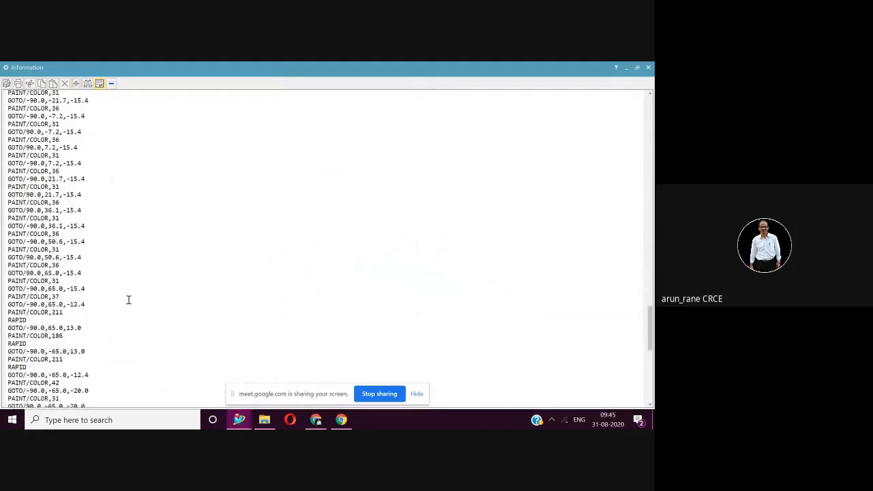
{"action": "scroll", "coordinate": [128, 300], "scroll_direction": "down", "scroll_amount": 8}
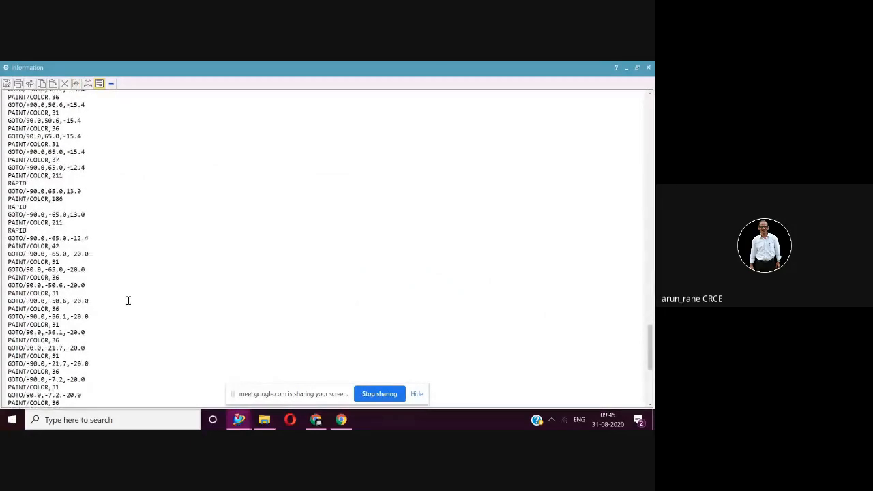
{"action": "scroll", "coordinate": [128, 300], "scroll_direction": "down", "scroll_amount": 7}
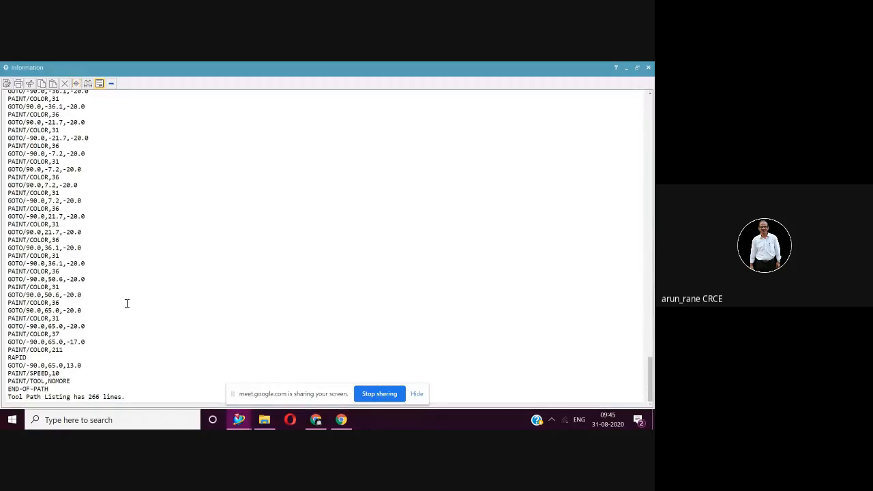
{"action": "scroll", "coordinate": [127, 304], "scroll_direction": "up", "scroll_amount": 7}
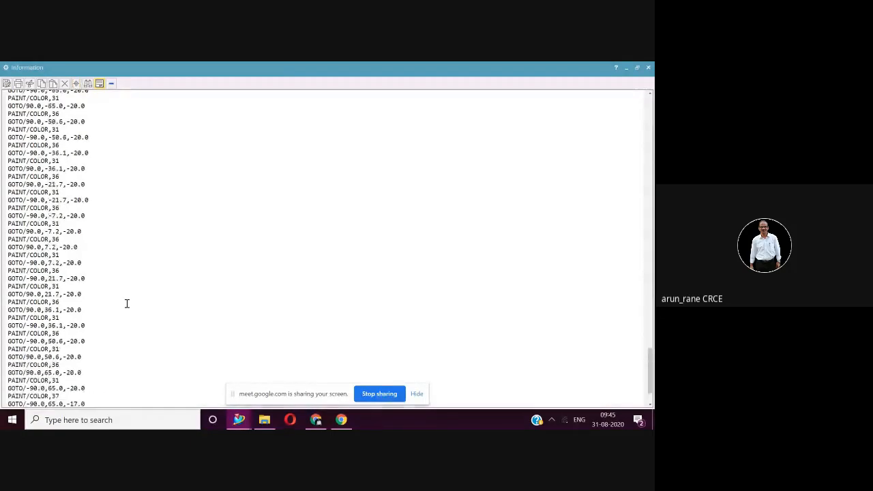
{"action": "scroll", "coordinate": [127, 304], "scroll_direction": "up", "scroll_amount": 9}
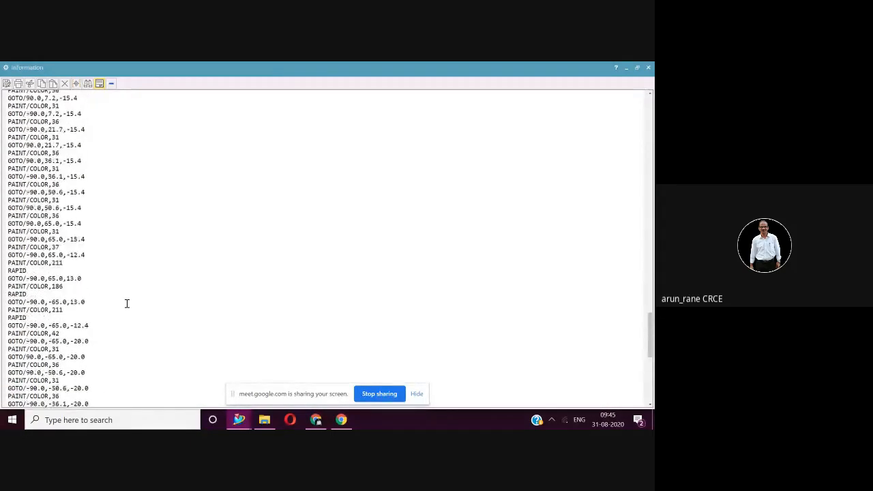
{"action": "scroll", "coordinate": [127, 304], "scroll_direction": "up", "scroll_amount": 20}
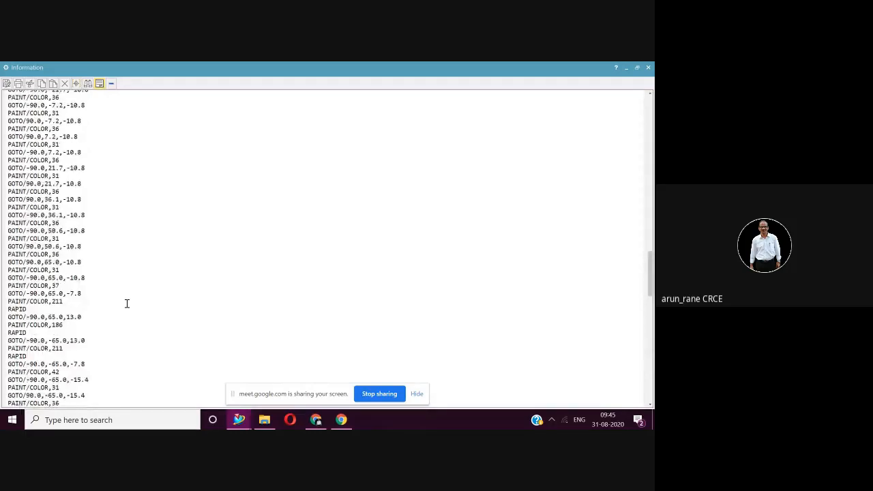
{"action": "scroll", "coordinate": [127, 303], "scroll_direction": "up", "scroll_amount": 12}
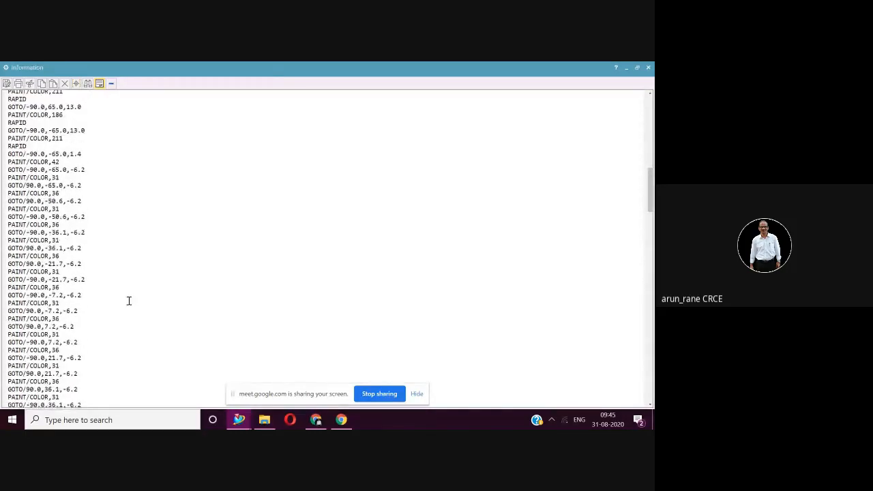
{"action": "scroll", "coordinate": [128, 301], "scroll_direction": "up", "scroll_amount": 12}
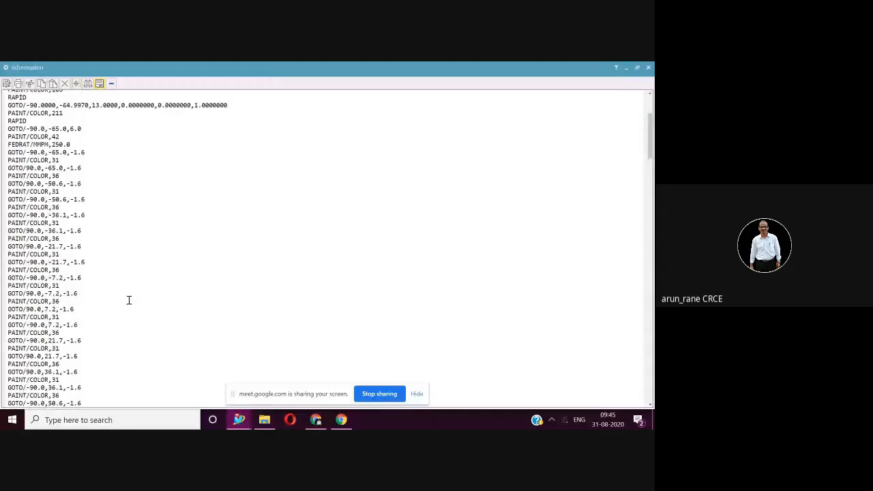
{"action": "scroll", "coordinate": [128, 300], "scroll_direction": "up", "scroll_amount": 6}
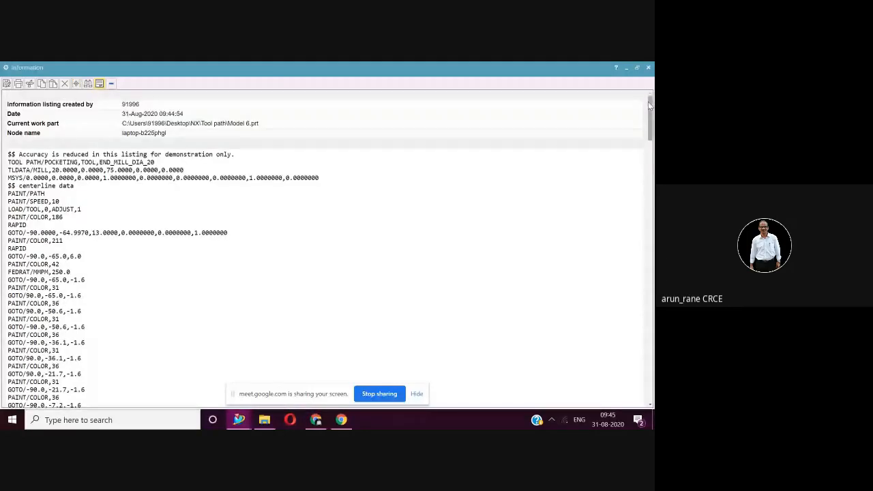
{"action": "left_click", "coordinate": [648, 67]}
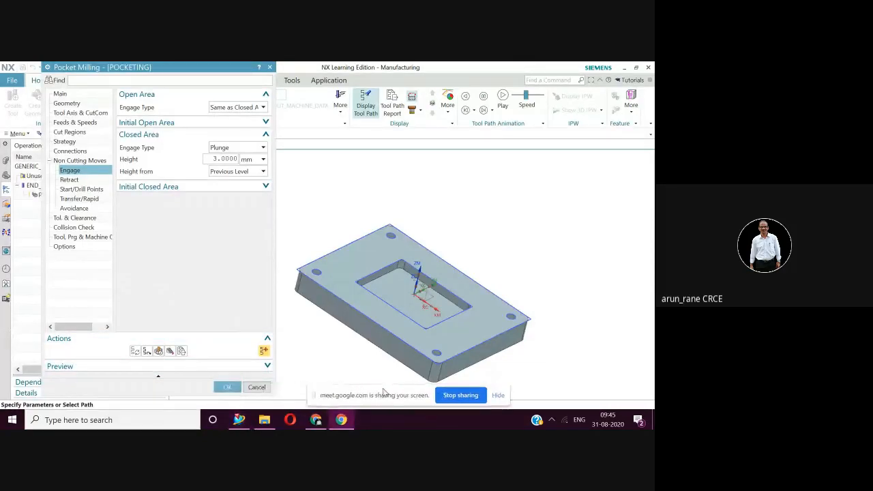
Step: Accept the pocketing operation, and save and close the Model 6 part
{"action": "left_click", "coordinate": [227, 387]}
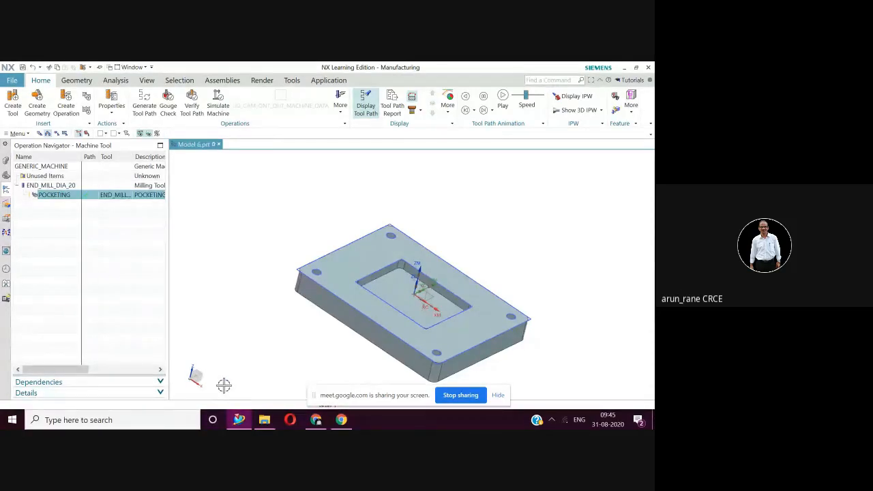
{"action": "key", "text": "ctrl+s"}
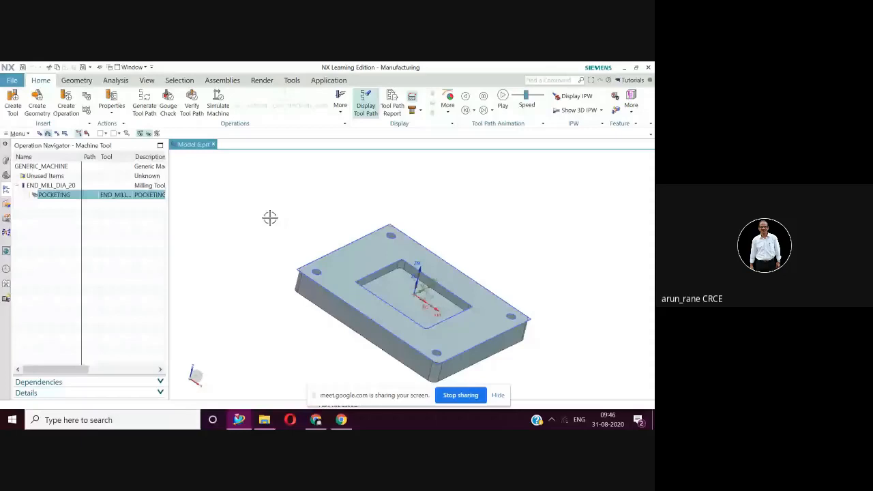
{"action": "left_click", "coordinate": [213, 145]}
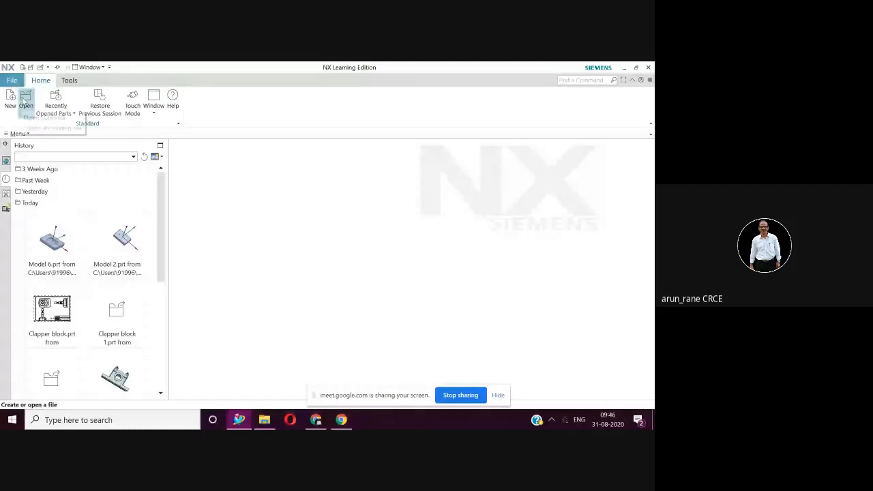
Step: Open the Model 3 part from the Tool path folder
{"action": "left_click", "coordinate": [26, 99]}
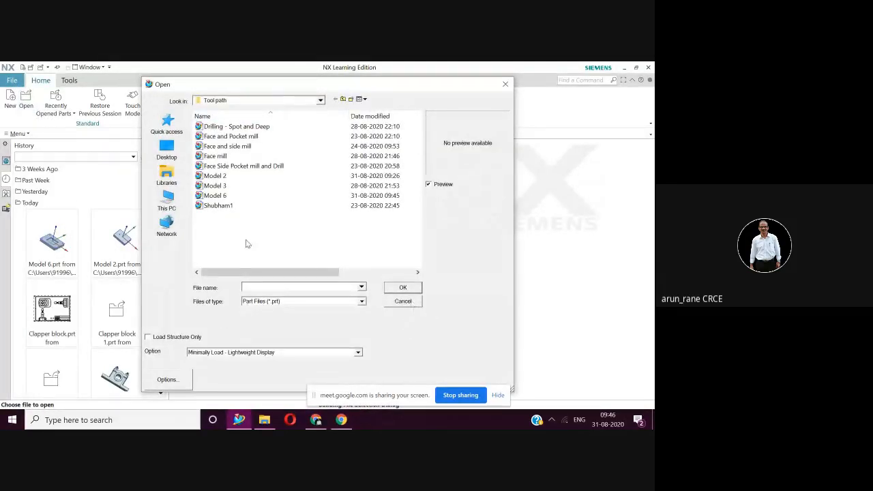
{"action": "left_click", "coordinate": [231, 186]}
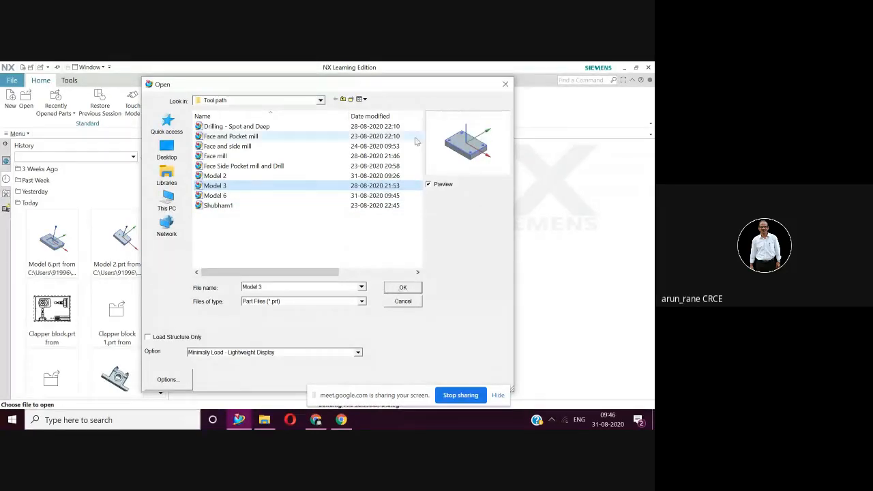
{"action": "left_click", "coordinate": [403, 288]}
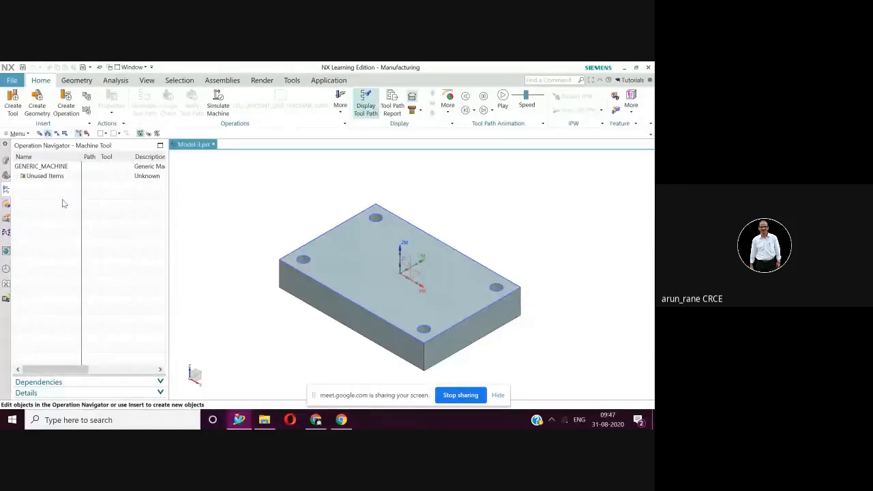
Step: Examine the WORKPIECE's specified part geometry and its bounding-block blank limits, and accept both
{"action": "left_click", "coordinate": [57, 134]}
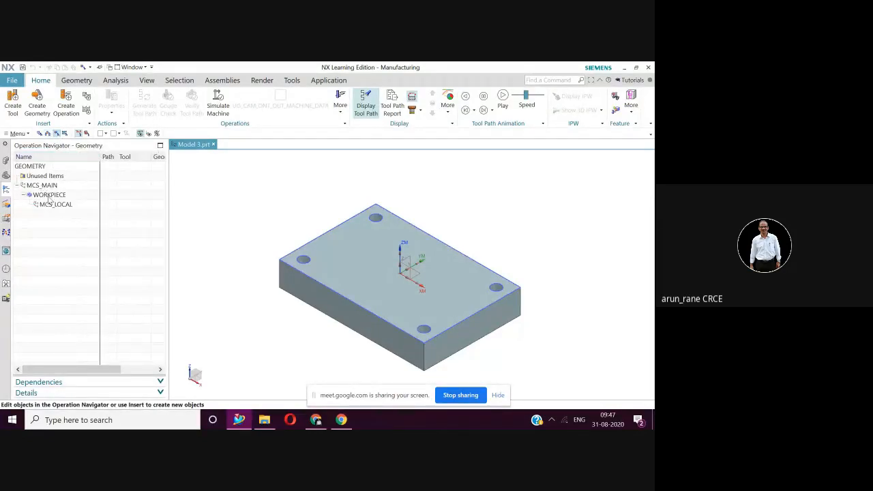
{"action": "double_click", "coordinate": [52, 196]}
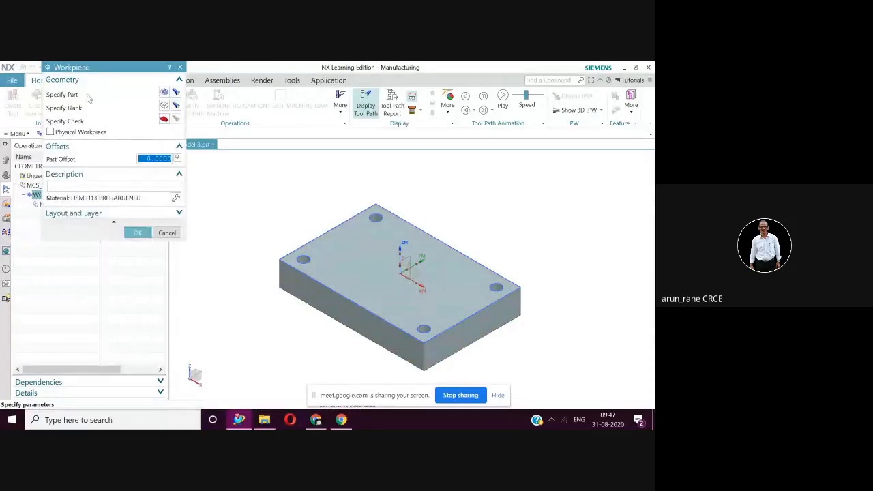
{"action": "left_click", "coordinate": [165, 91]}
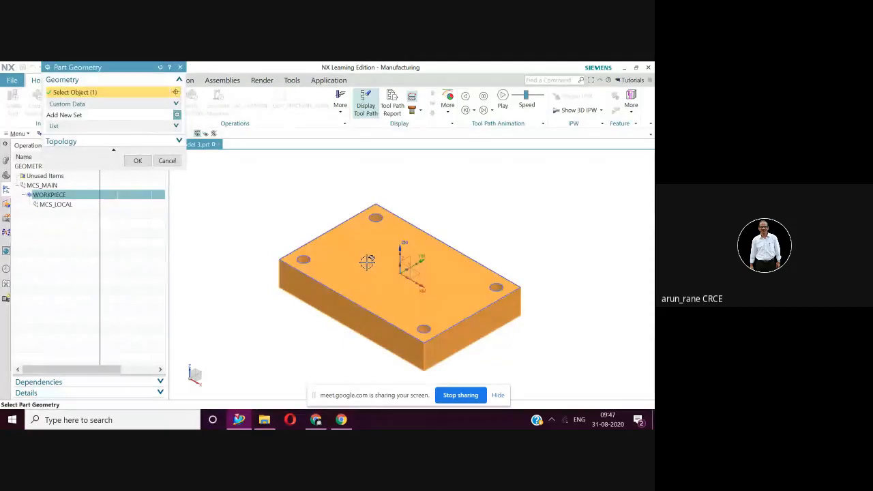
{"action": "left_click", "coordinate": [138, 162]}
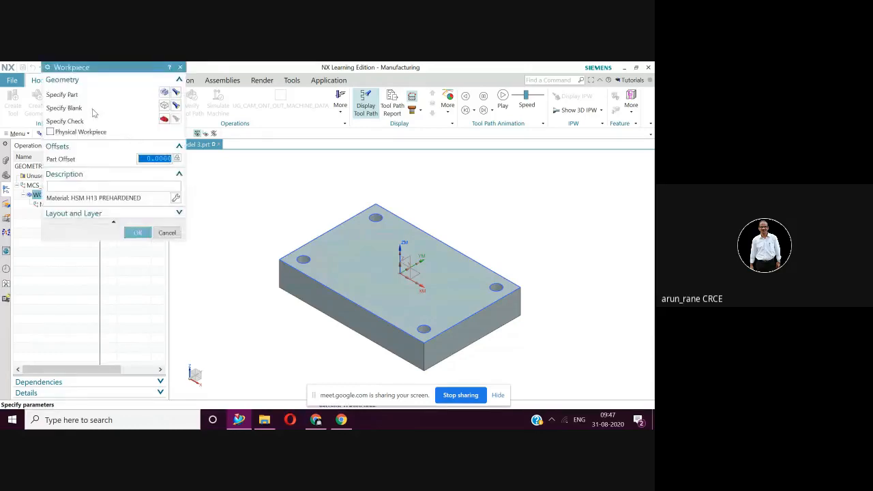
{"action": "left_click", "coordinate": [163, 106]}
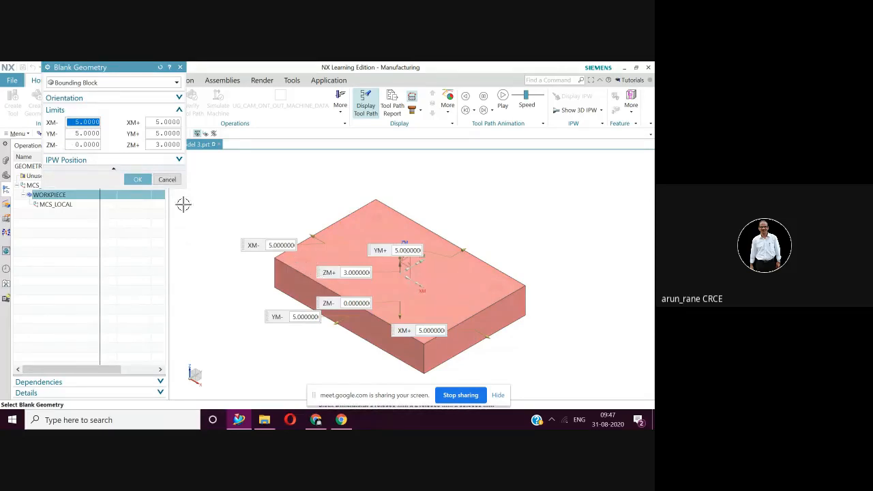
{"action": "left_click", "coordinate": [138, 180]}
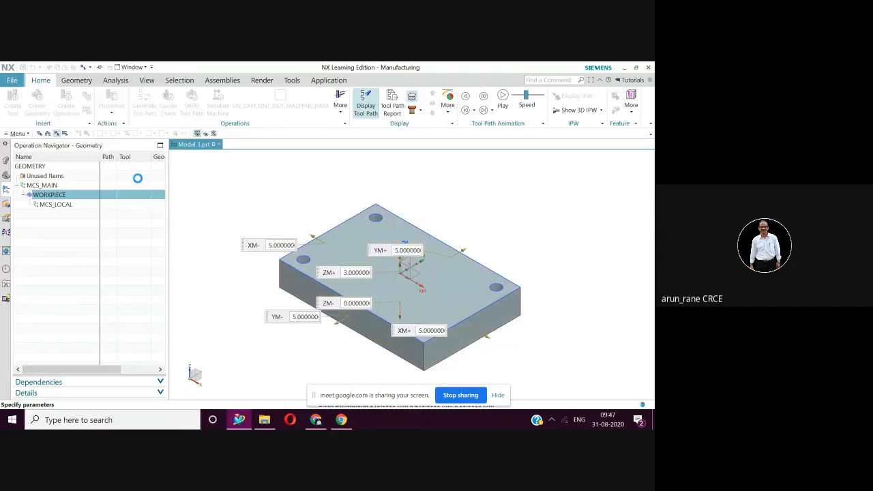
{"action": "left_click", "coordinate": [135, 232]}
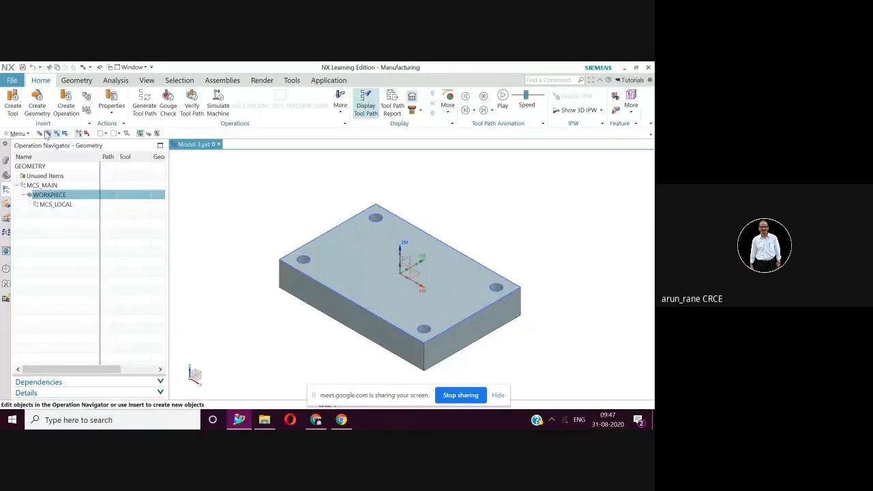
Step: Create a hole_making standard drill tool named STD_DRILL_DIA_20
{"action": "left_click", "coordinate": [12, 99]}
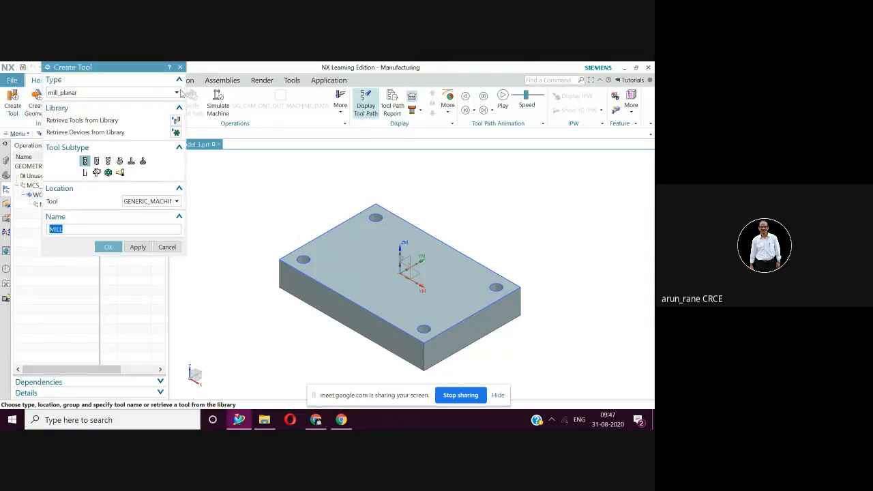
{"action": "left_click", "coordinate": [177, 93]}
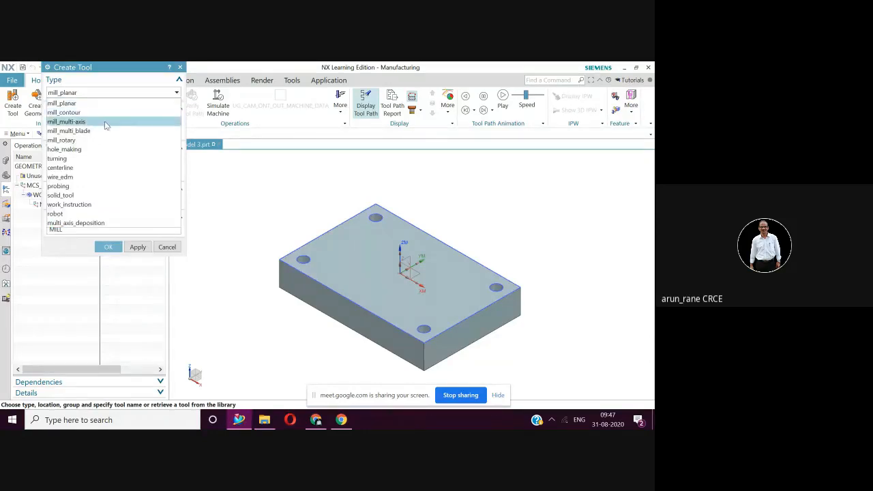
{"action": "left_click", "coordinate": [78, 150]}
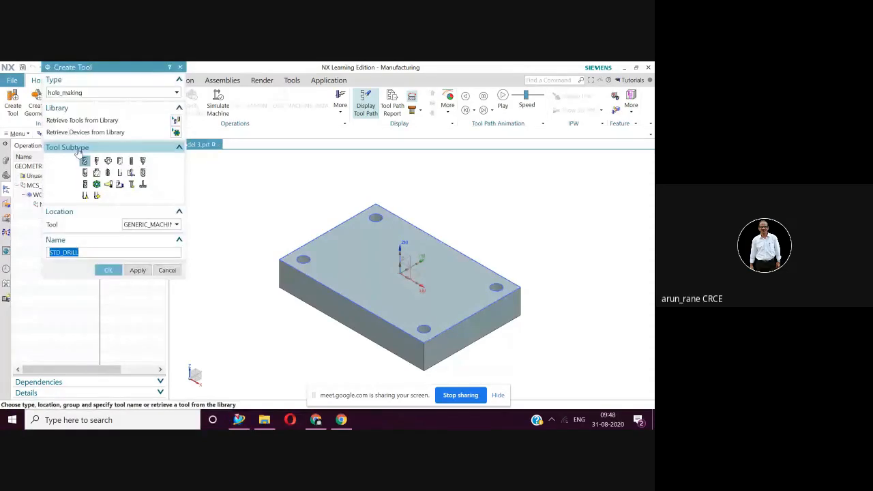
{"action": "left_click", "coordinate": [81, 252]}
{"action": "type", "text": "_"}
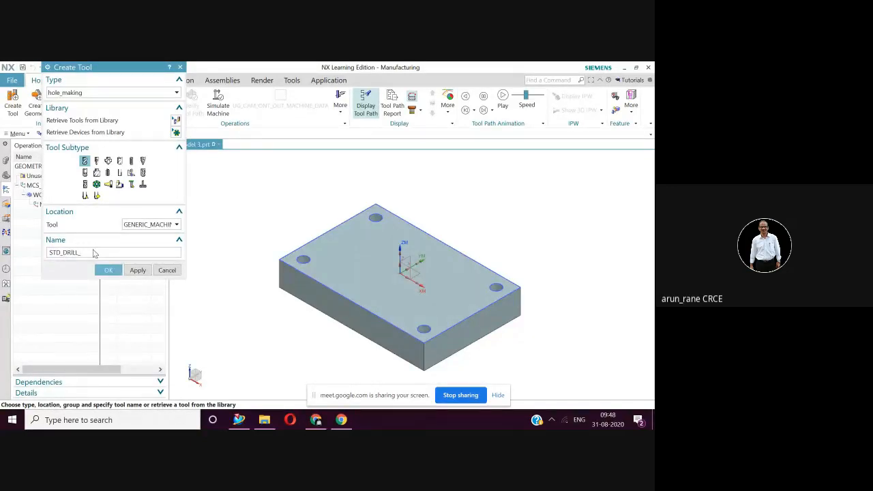
{"action": "type", "text": "DIA_20"}
{"action": "left_click", "coordinate": [108, 270]}
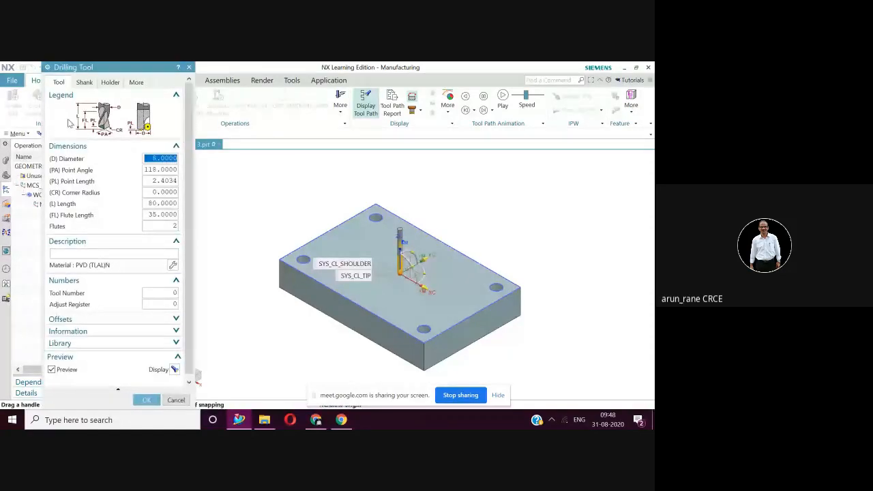
Step: Open the holder library from the drill's holder settings and choose the Milling_Drilling class to search
{"action": "left_click", "coordinate": [110, 82]}
{"action": "left_click", "coordinate": [58, 82]}
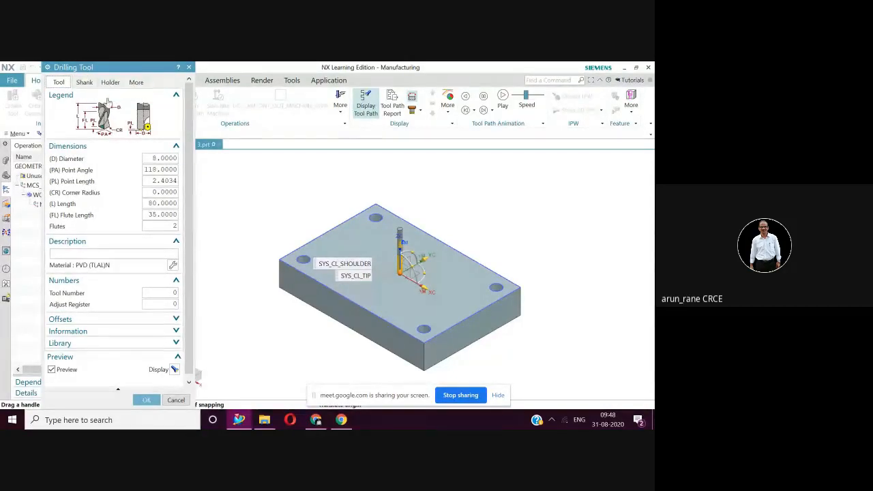
{"action": "left_click", "coordinate": [112, 82]}
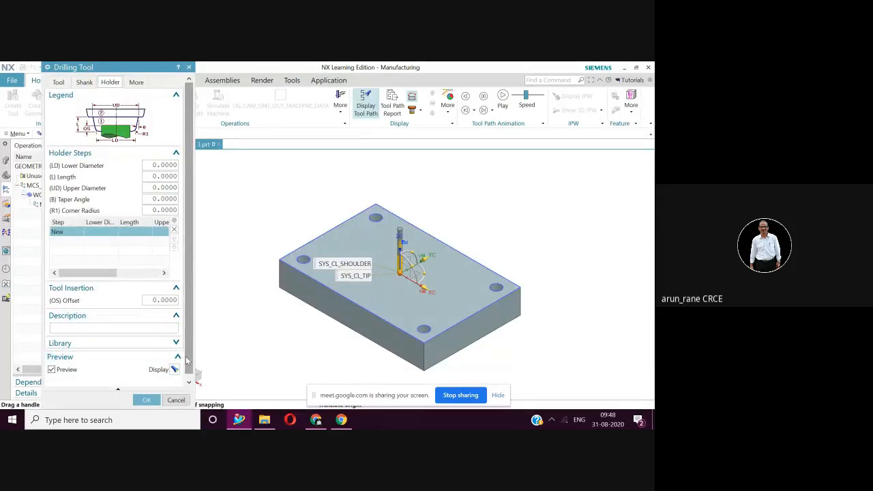
{"action": "left_click_drag", "start_coordinate": [186, 357], "coordinate": [186, 367]}
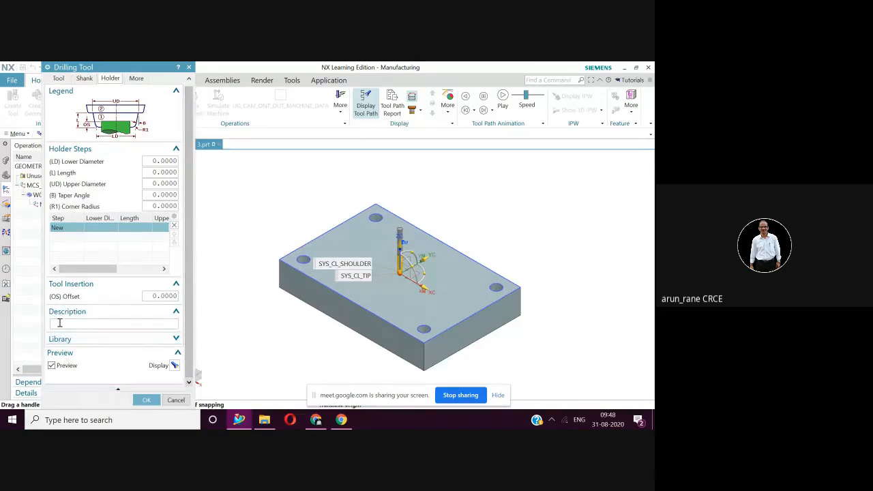
{"action": "left_click", "coordinate": [175, 340]}
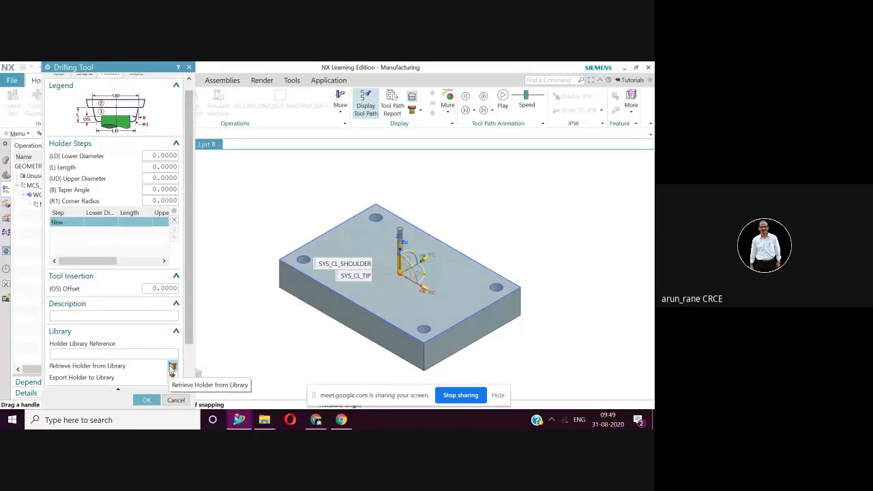
{"action": "left_click", "coordinate": [173, 368]}
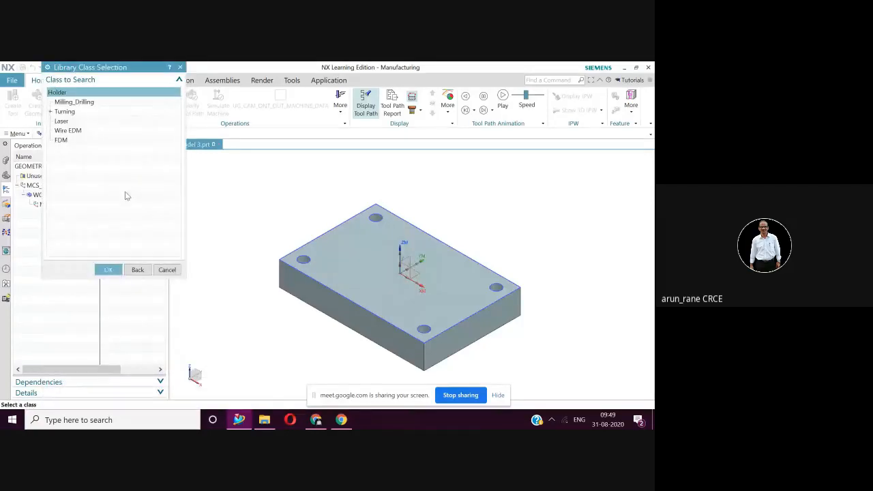
{"action": "left_click", "coordinate": [93, 102]}
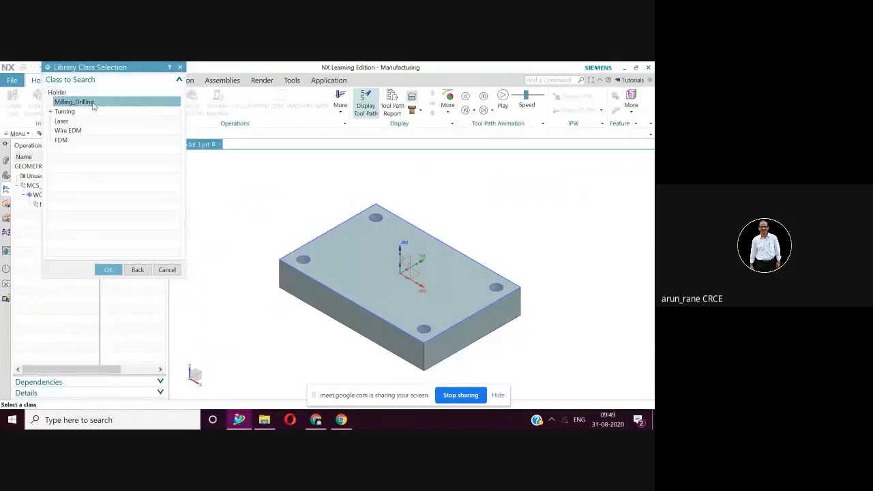
{"action": "left_click", "coordinate": [109, 270]}
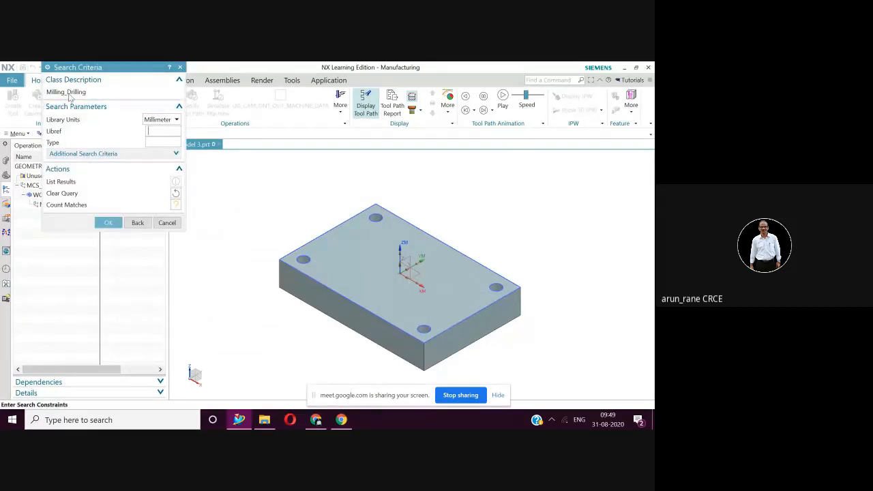
Step: List the matching holders, retrieve the medium collet HLD001_00004 for the drill, and accept the tool
{"action": "left_click", "coordinate": [175, 206]}
{"action": "left_click", "coordinate": [107, 223]}
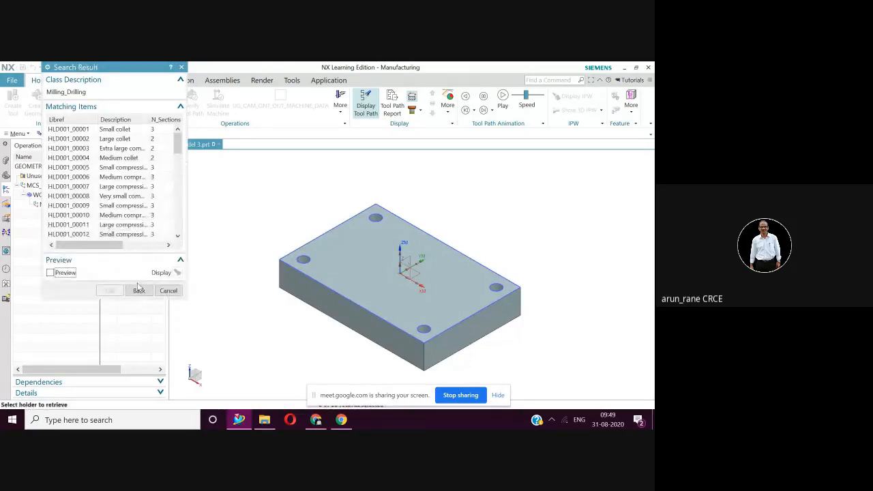
{"action": "left_click", "coordinate": [118, 159]}
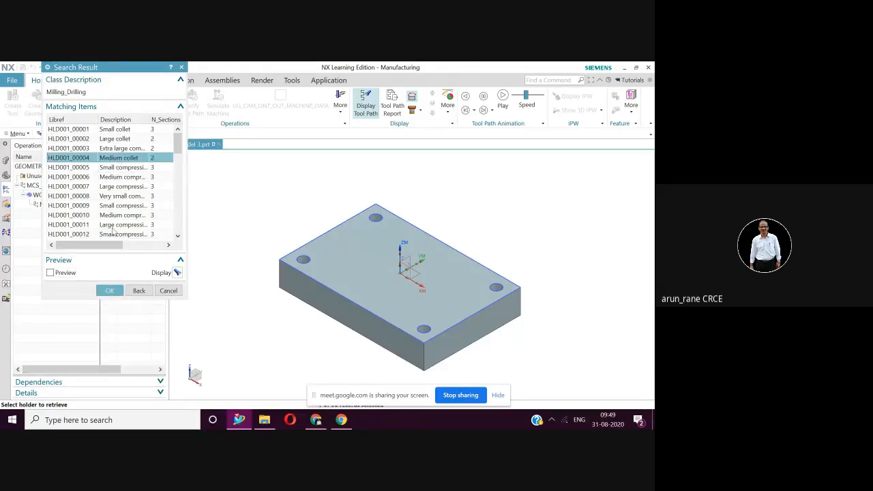
{"action": "left_click", "coordinate": [108, 289]}
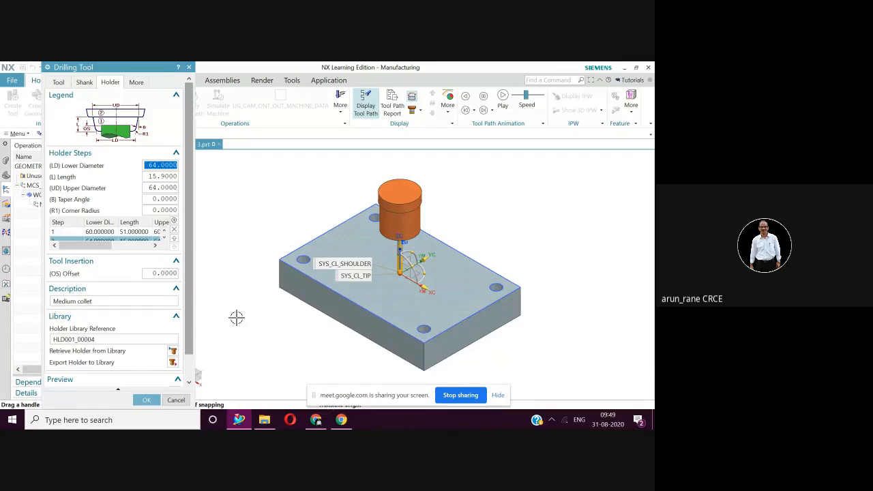
{"action": "left_click", "coordinate": [146, 400]}
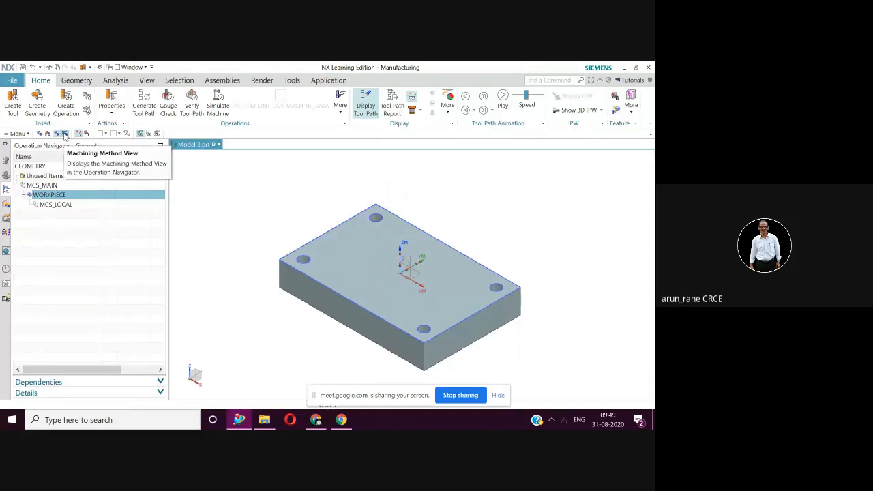
Step: Reopen the STD_DRILL_DIA_20 tool for editing and set its flute length to 55 mm
{"action": "left_click", "coordinate": [65, 134]}
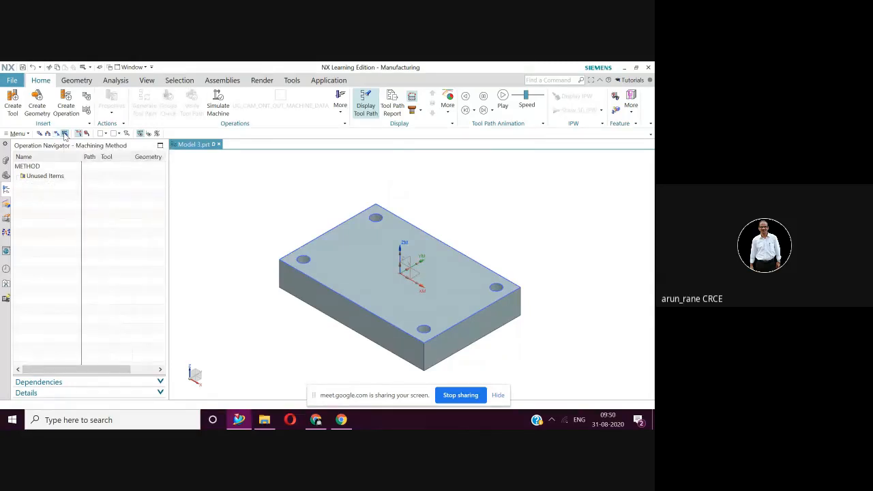
{"action": "left_click", "coordinate": [47, 134]}
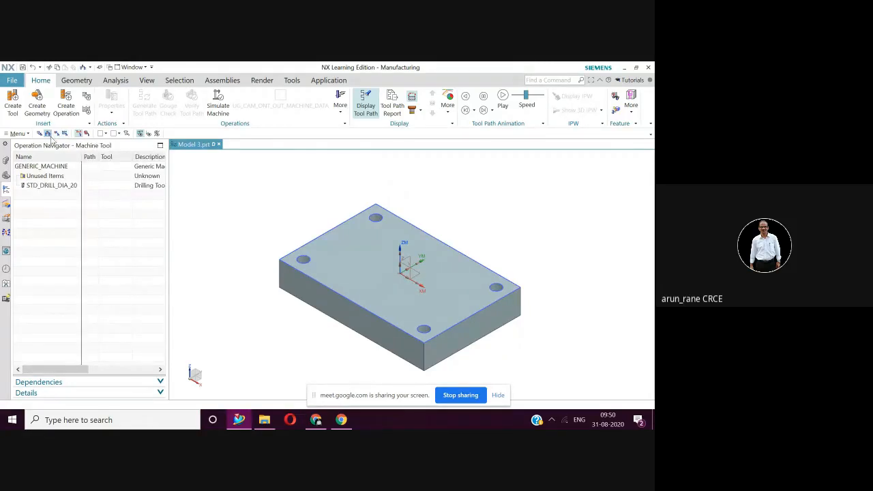
{"action": "double_click", "coordinate": [52, 188]}
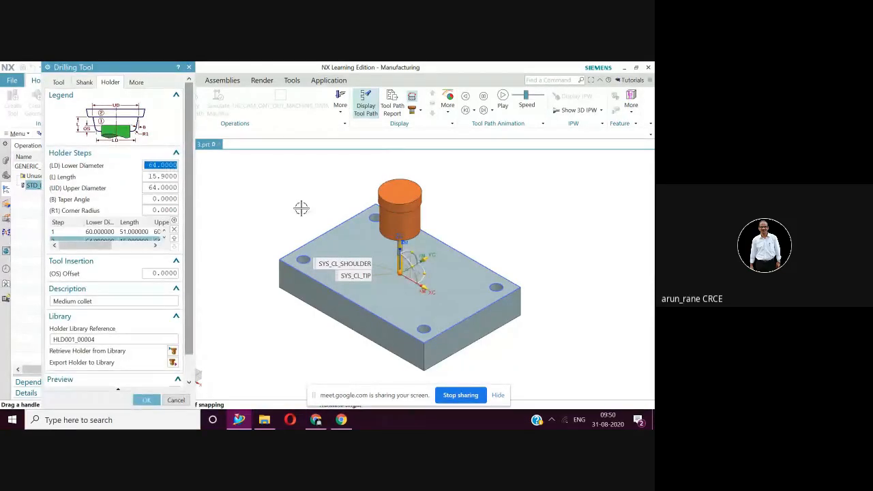
{"action": "left_click", "coordinate": [58, 82]}
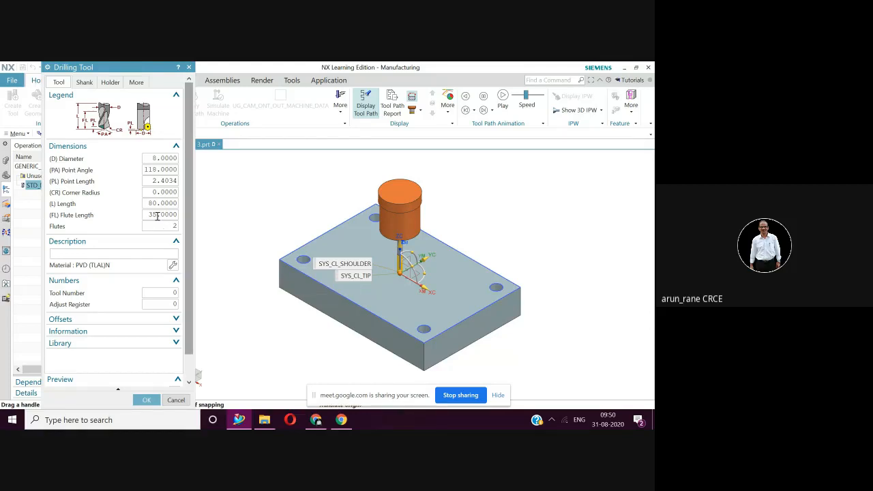
{"action": "left_click_drag", "start_coordinate": [157, 215], "coordinate": [146, 219]}
{"action": "type", "text": "5"}
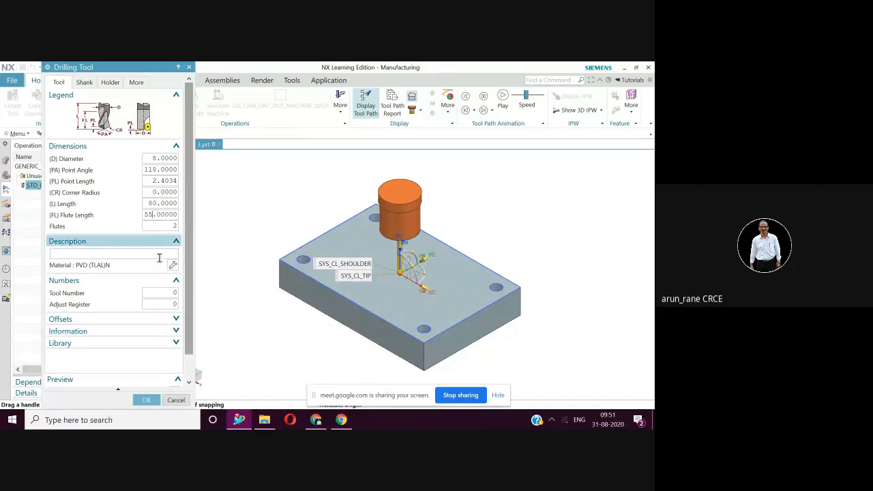
{"action": "left_click", "coordinate": [147, 400]}
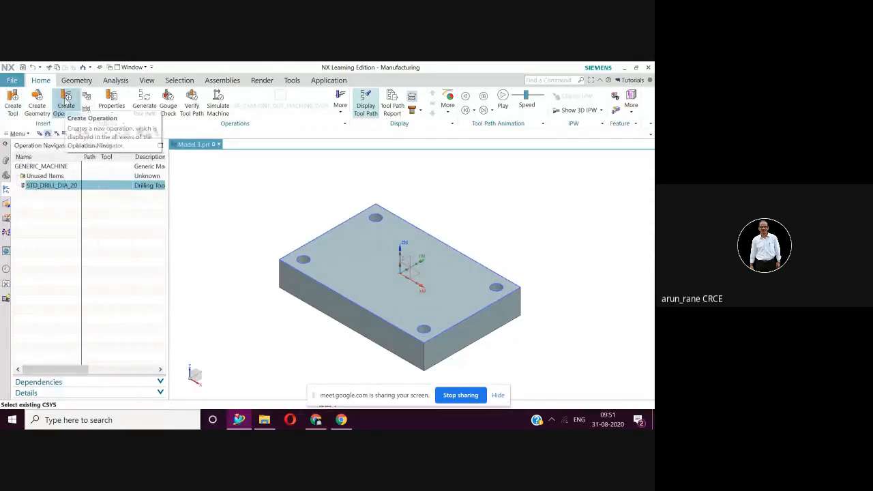
Step: Start a new machining operation of type hole_making with the Drilling subtype
{"action": "left_click", "coordinate": [64, 99]}
{"action": "left_click", "coordinate": [64, 96]}
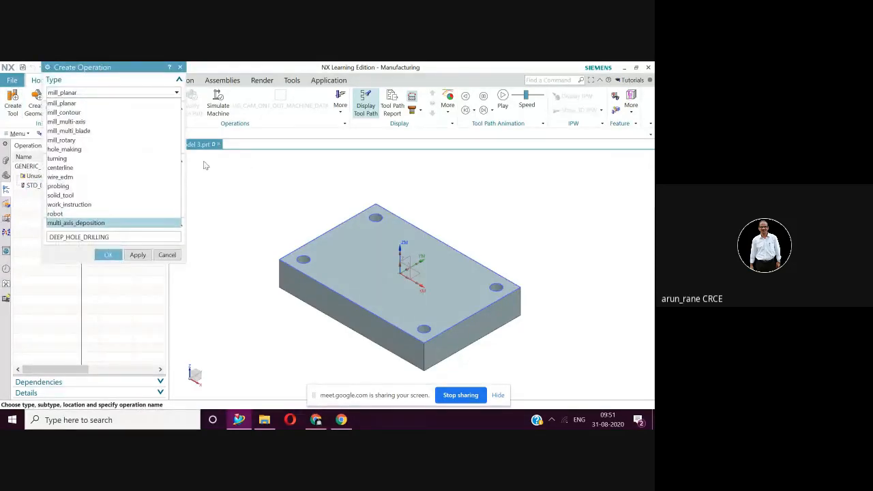
{"action": "left_click", "coordinate": [85, 150]}
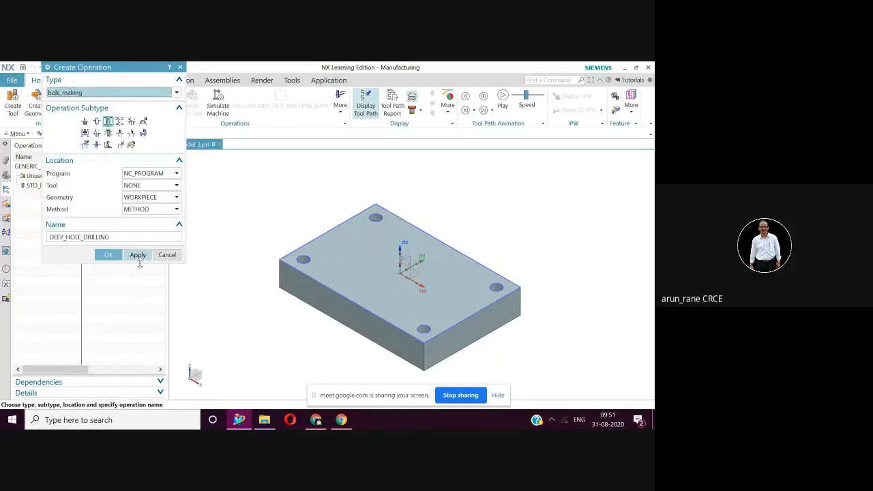
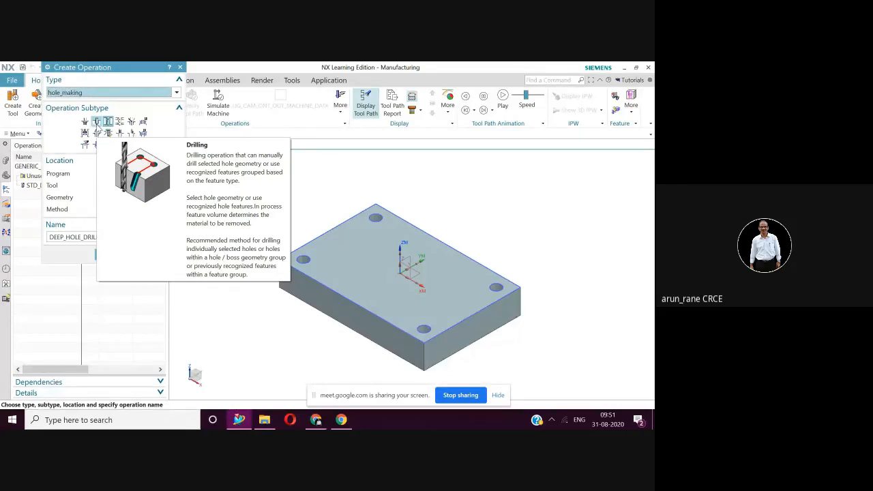
{"action": "left_click", "coordinate": [96, 123]}
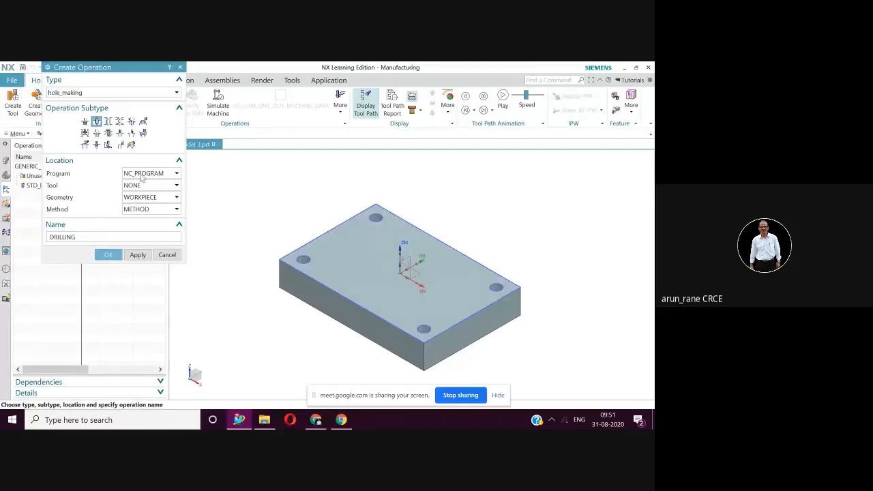
Step: Assign the operation to PROGRAM with tool STD_DRILL_DIA_20, create it as DRILLING, and keep that drill selected in its settings
{"action": "left_click", "coordinate": [174, 176]}
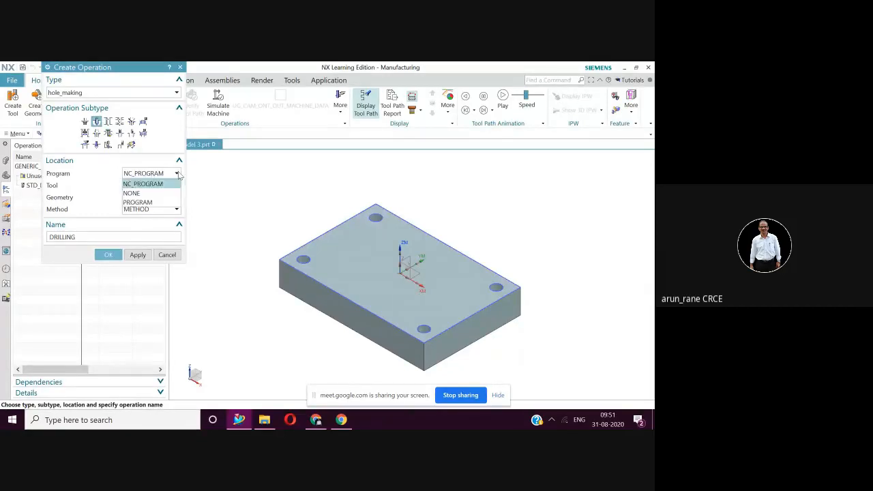
{"action": "left_click", "coordinate": [138, 203]}
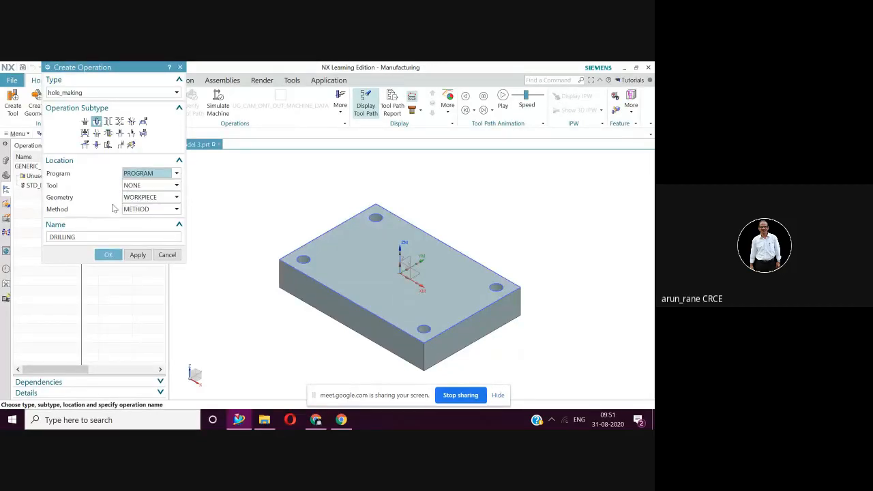
{"action": "left_click", "coordinate": [171, 185]}
{"action": "left_click", "coordinate": [153, 202]}
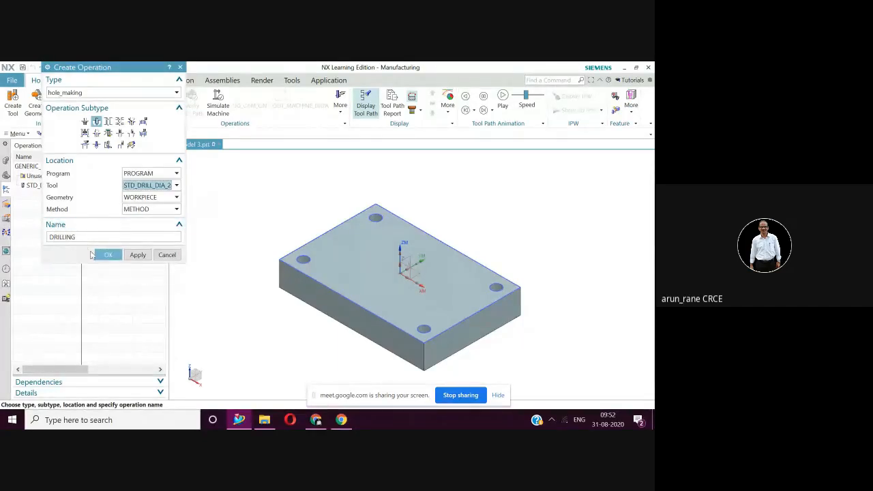
{"action": "left_click", "coordinate": [109, 255]}
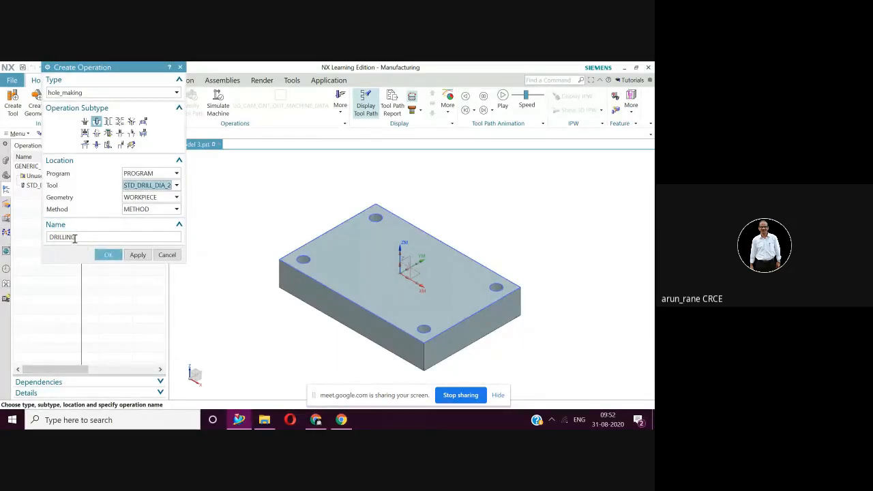
{"action": "left_click", "coordinate": [115, 256]}
{"action": "left_click", "coordinate": [109, 254]}
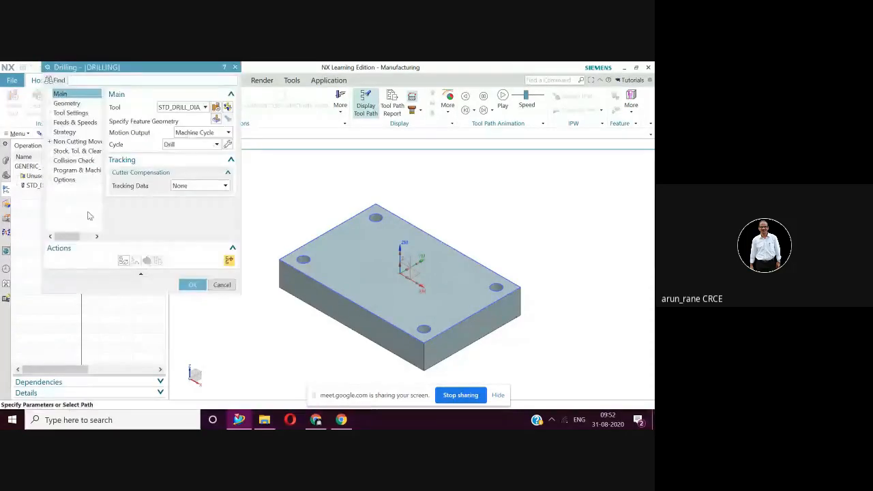
{"action": "left_click", "coordinate": [205, 107]}
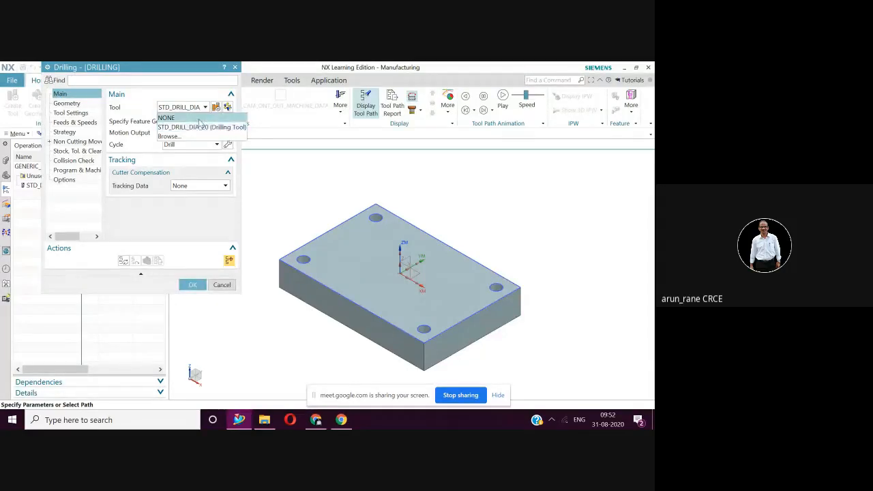
{"action": "left_click", "coordinate": [195, 128]}
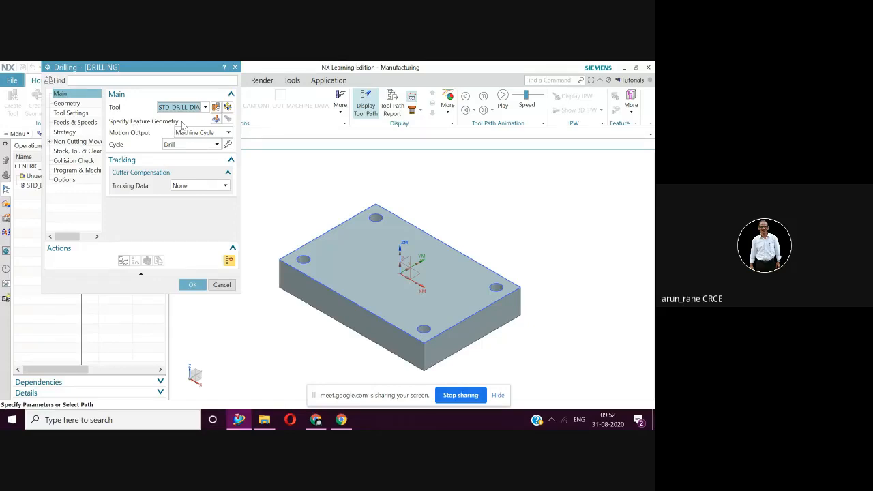
{"action": "left_click", "coordinate": [216, 119]}
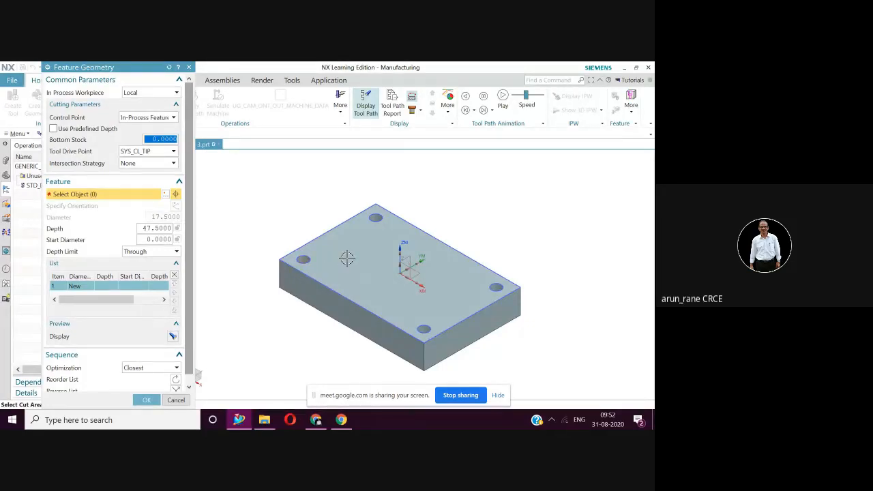
{"action": "scroll", "coordinate": [347, 257], "scroll_direction": "up", "scroll_amount": 2}
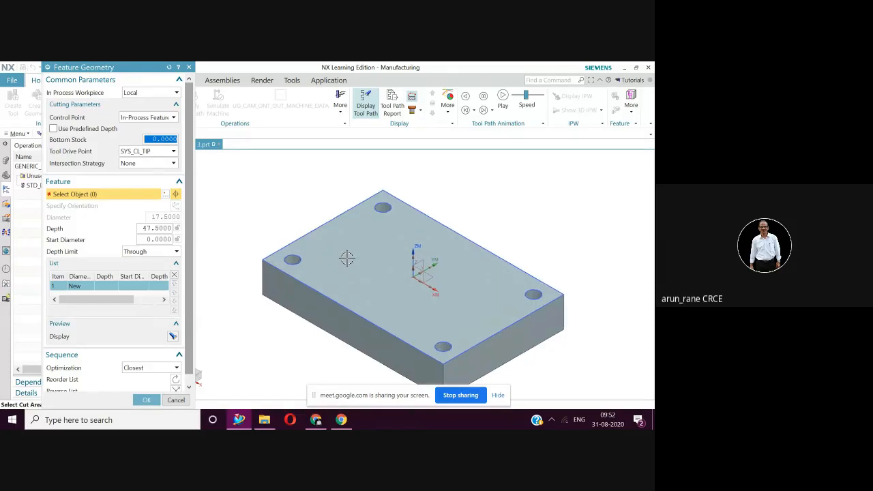
{"action": "left_click", "coordinate": [280, 258]}
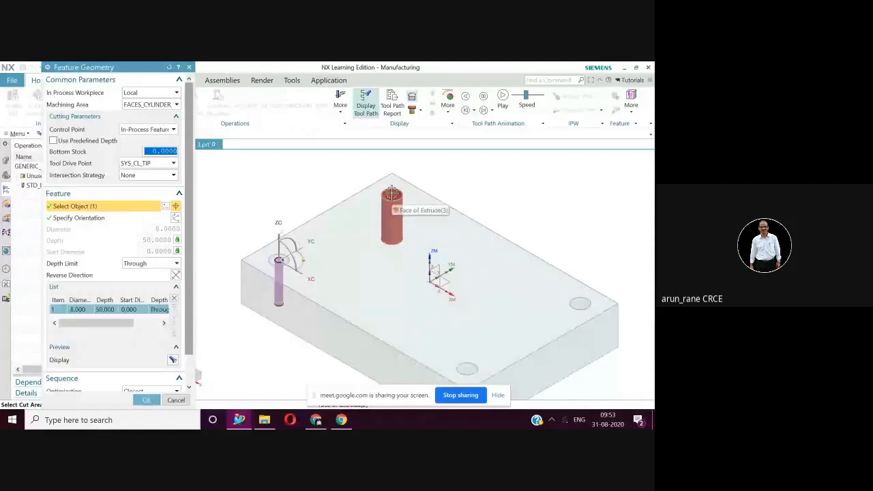
{"action": "left_click", "coordinate": [392, 193]}
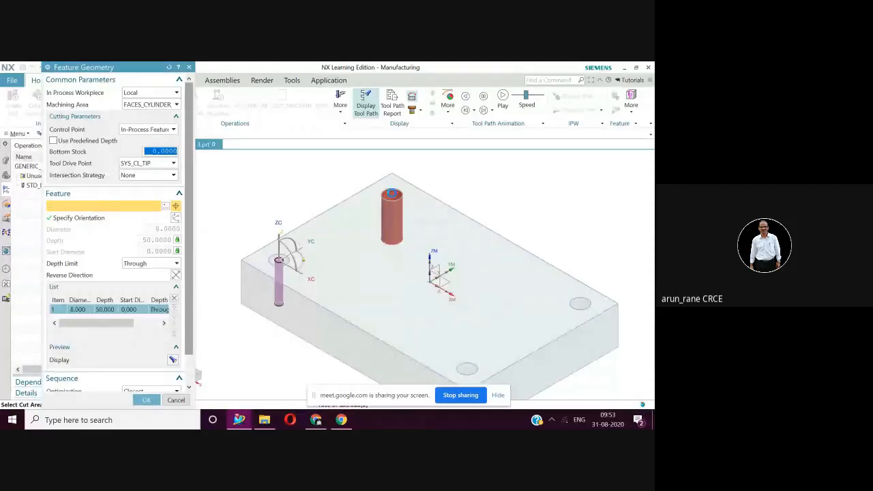
{"action": "left_click", "coordinate": [576, 304]}
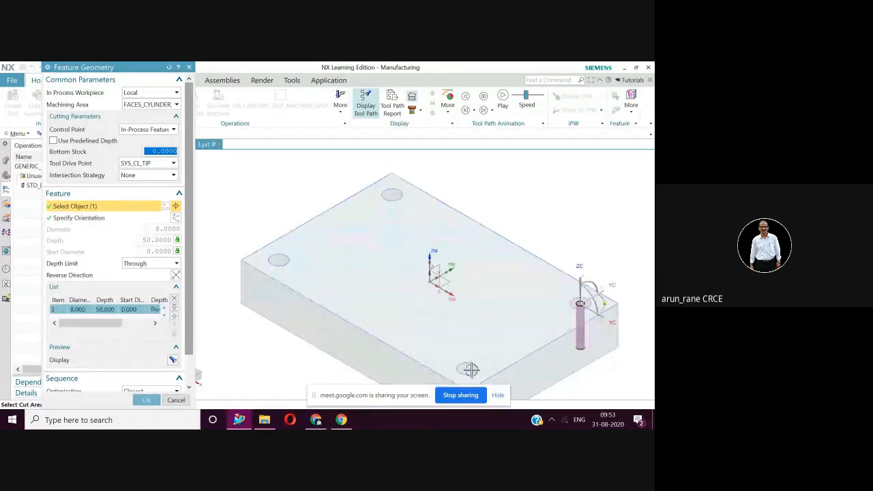
{"action": "left_click", "coordinate": [470, 368]}
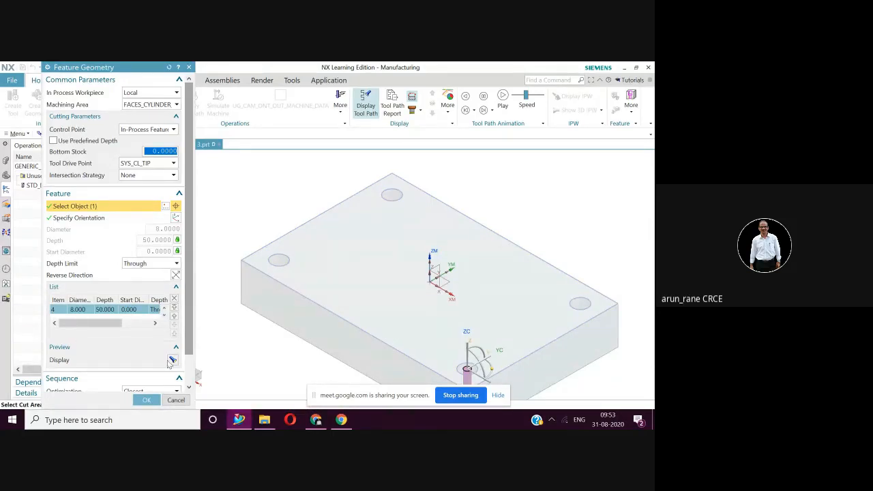
{"action": "left_click", "coordinate": [176, 400]}
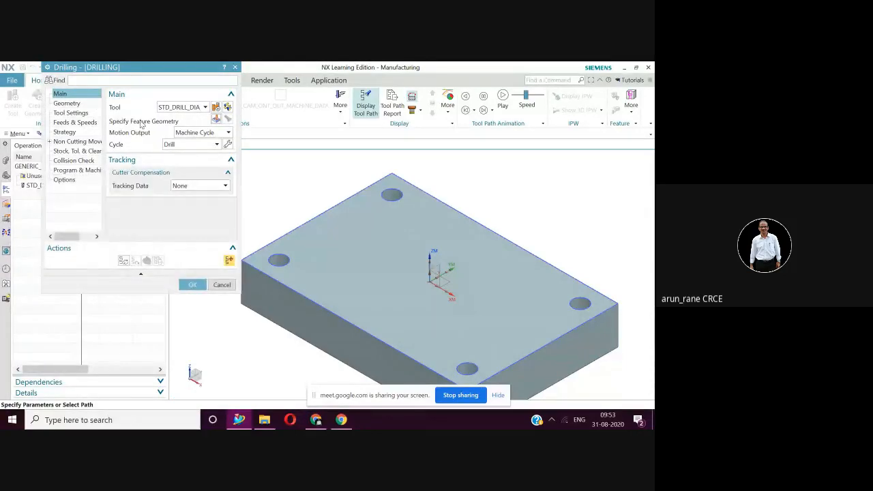
{"action": "left_click", "coordinate": [215, 119]}
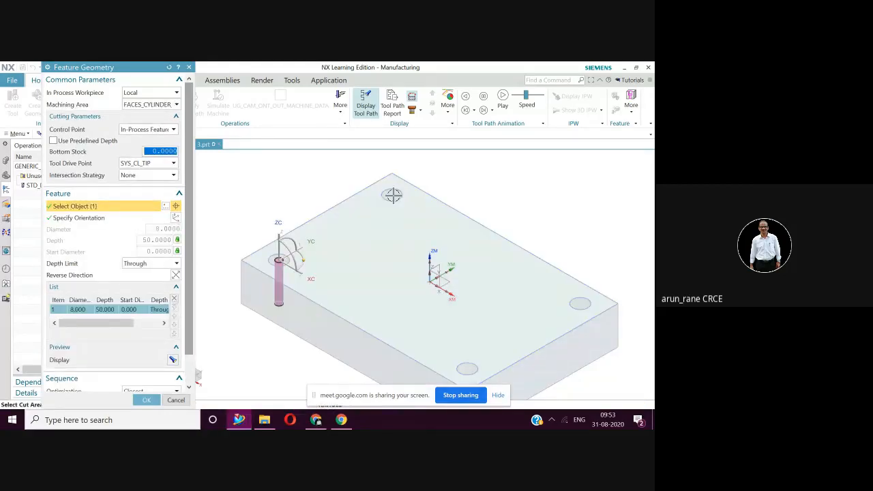
{"action": "left_click", "coordinate": [392, 195]}
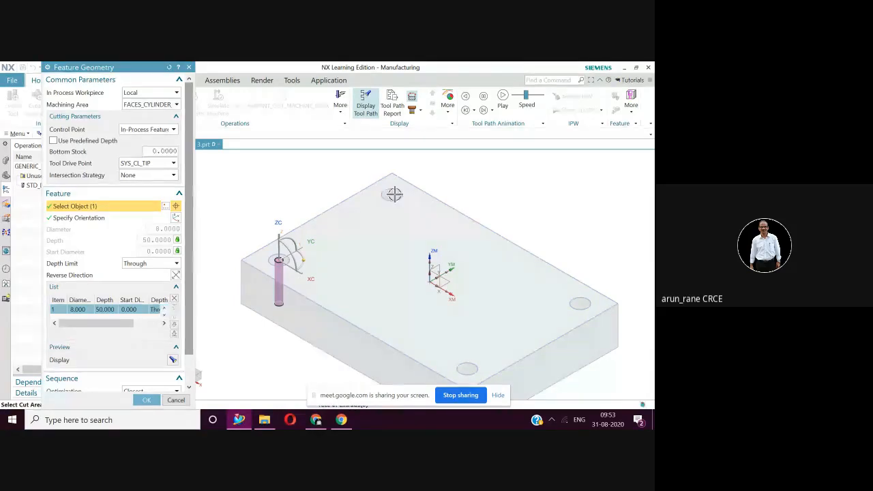
{"action": "left_click", "coordinate": [580, 309]}
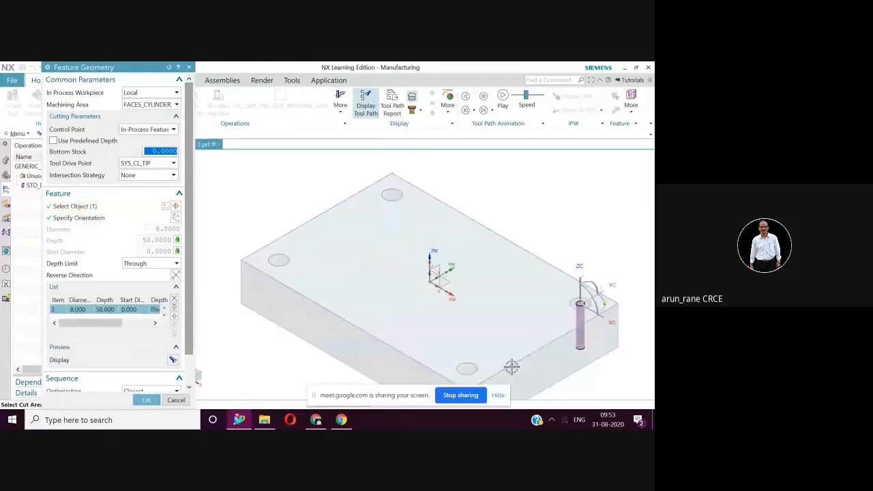
{"action": "left_click", "coordinate": [467, 369]}
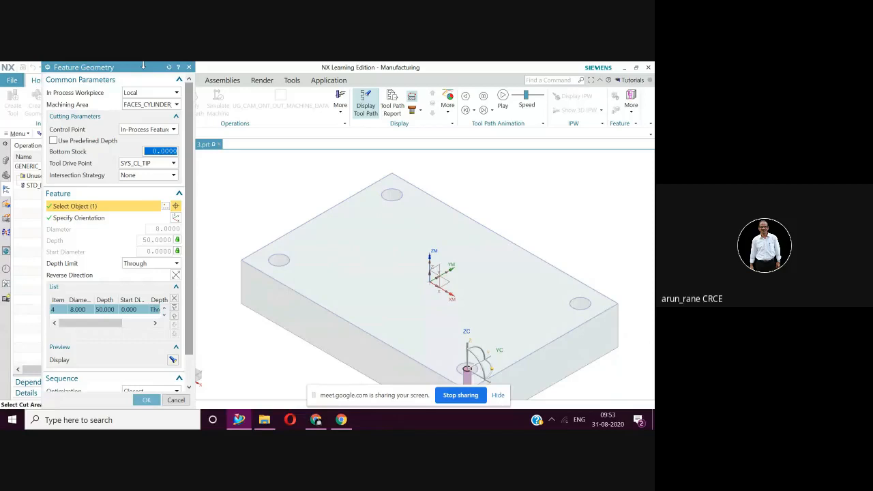
{"action": "left_click_drag", "start_coordinate": [144, 65], "coordinate": [144, 67]}
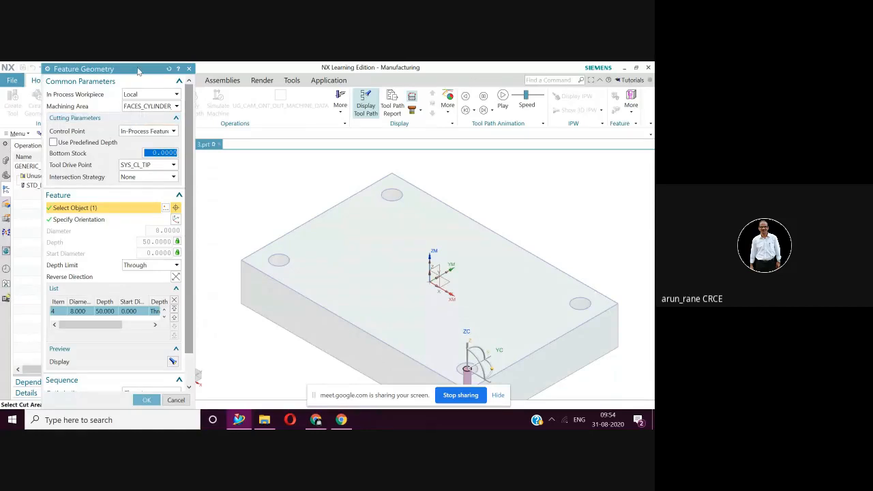
{"action": "left_click_drag", "start_coordinate": [138, 71], "coordinate": [183, 71]}
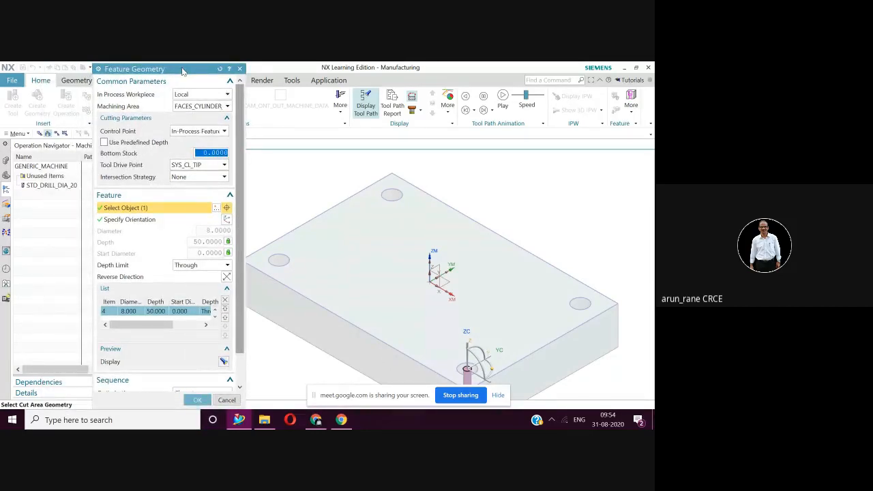
{"action": "mouse_move", "coordinate": [183, 69]}
{"action": "left_mouse_down"}
{"action": "mouse_move", "coordinate": [196, 67]}
{"action": "mouse_move", "coordinate": [180, 89]}
{"action": "mouse_move", "coordinate": [179, 79]}
{"action": "left_mouse_up"}
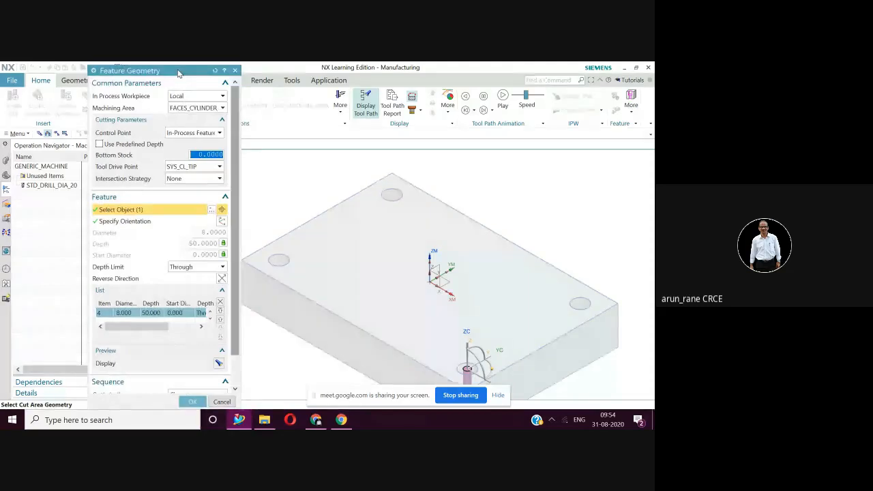
{"action": "left_click_drag", "start_coordinate": [179, 79], "coordinate": [185, 97]}
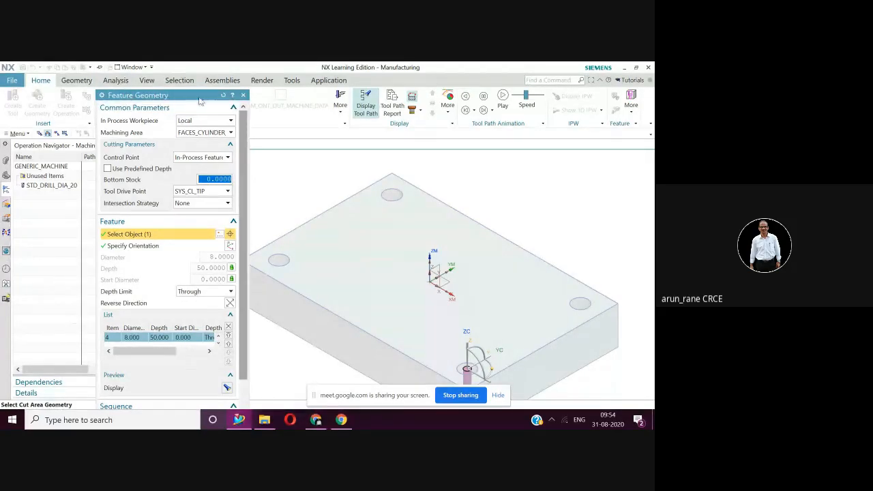
{"action": "left_click", "coordinate": [243, 96]}
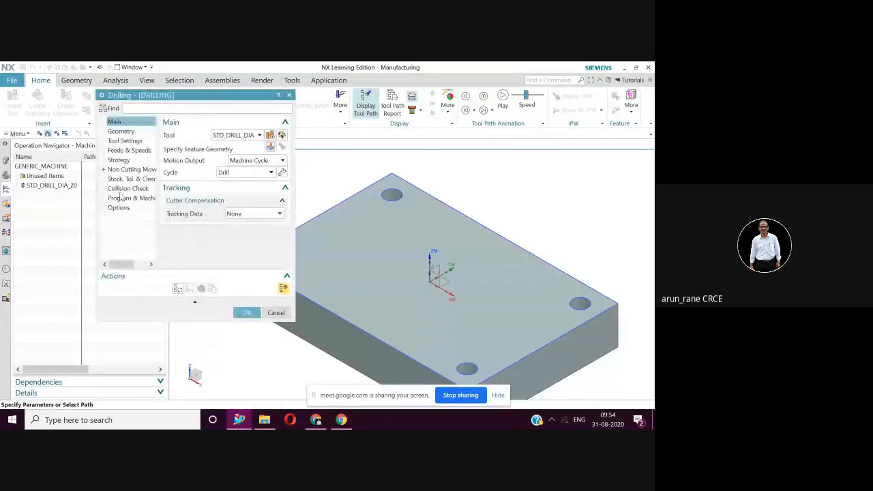
Step: Specify the four corner holes of the plate as the drilling operation's feature geometry and accept the selection
{"action": "left_click_drag", "start_coordinate": [231, 98], "coordinate": [166, 90]}
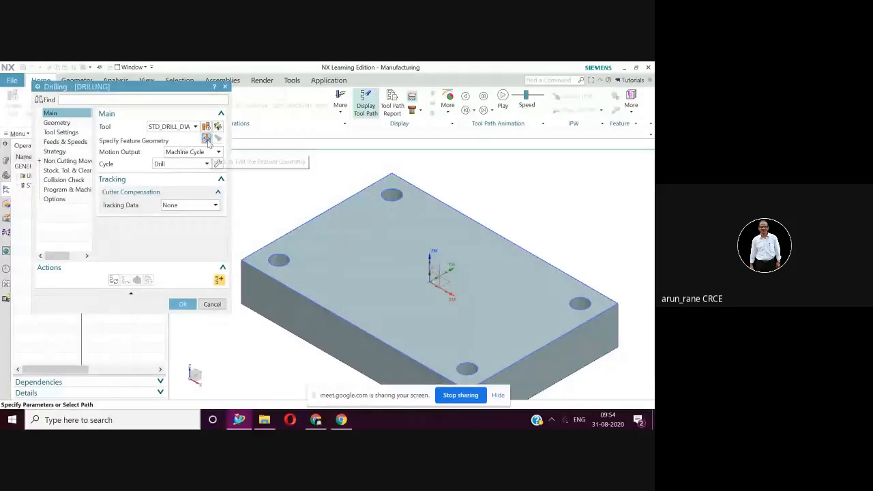
{"action": "key", "text": "Escape"}
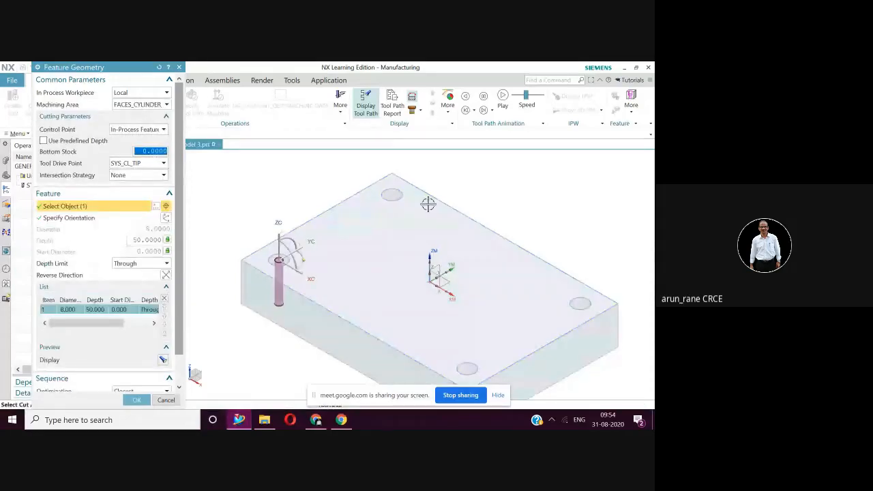
{"action": "left_click", "coordinate": [395, 194]}
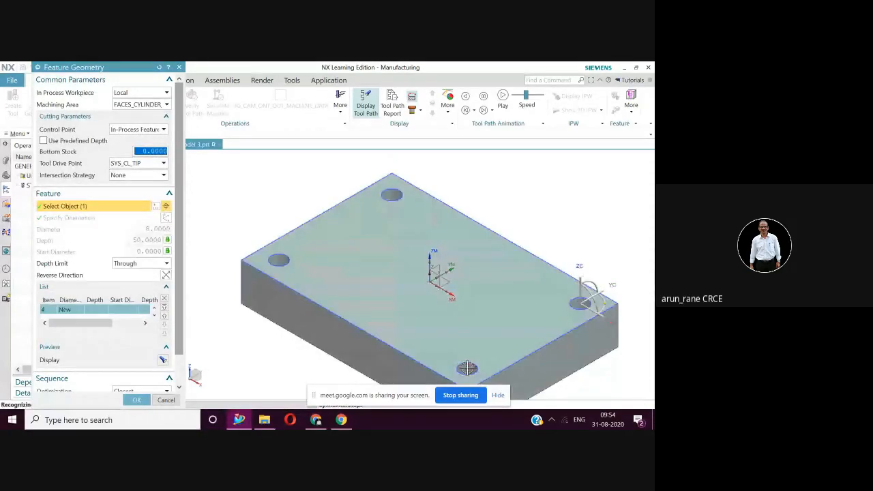
{"action": "middle_click", "coordinate": [189, 370]}
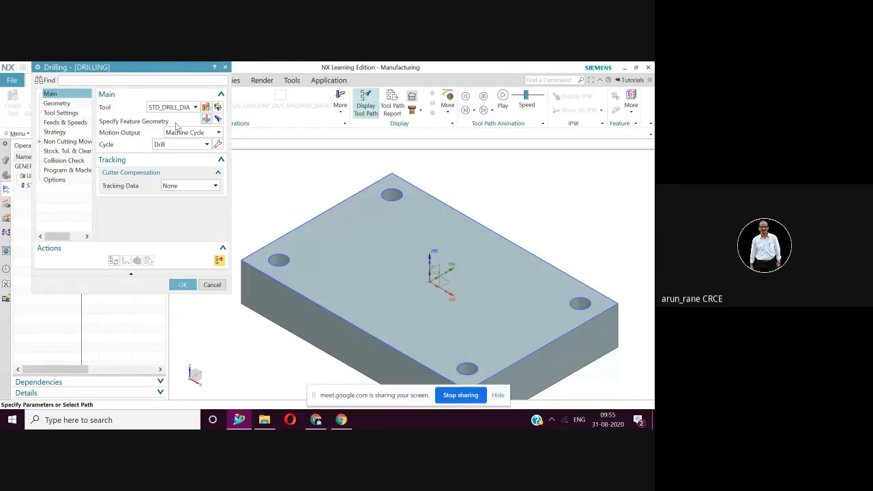
{"action": "left_click", "coordinate": [206, 118]}
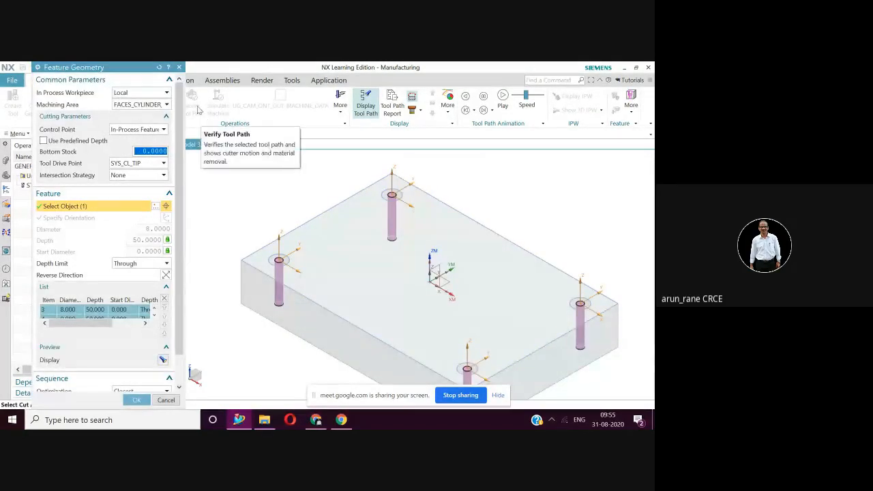
{"action": "left_click", "coordinate": [136, 399]}
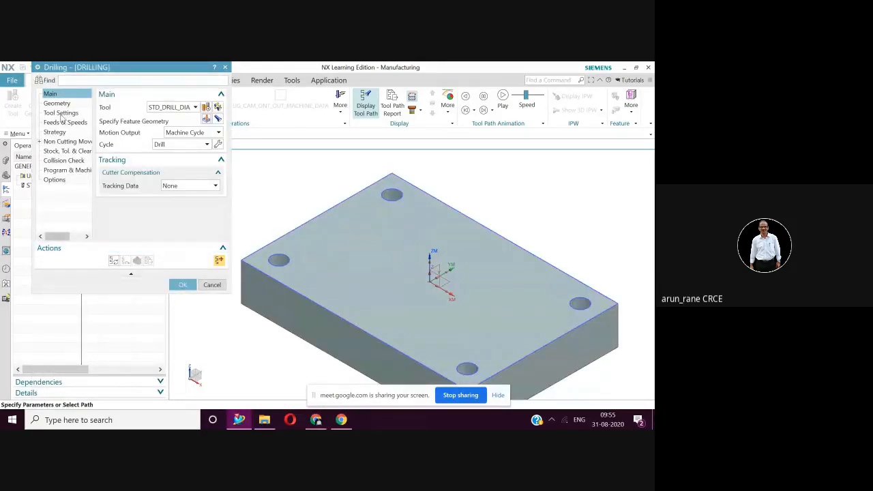
Step: Set the drilling operation's spindle speed to 1000 rpm and calculate its surface speed and feed per tooth
{"action": "left_click", "coordinate": [60, 104]}
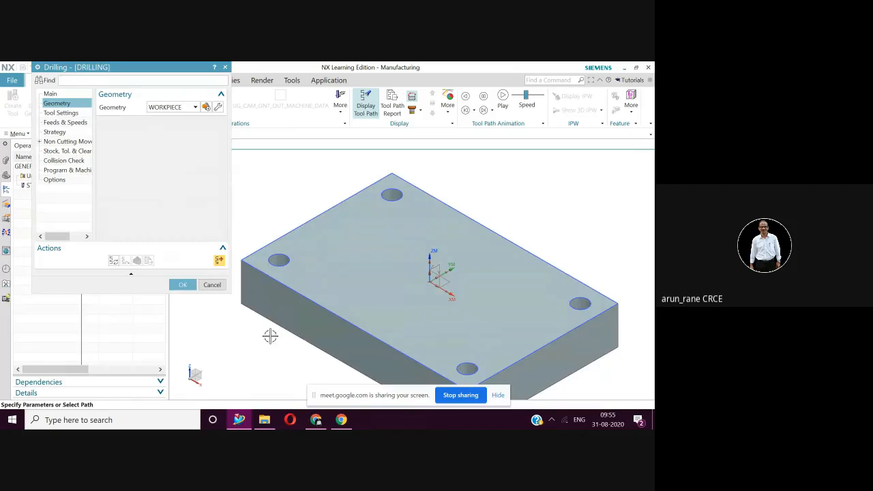
{"action": "left_click", "coordinate": [62, 123]}
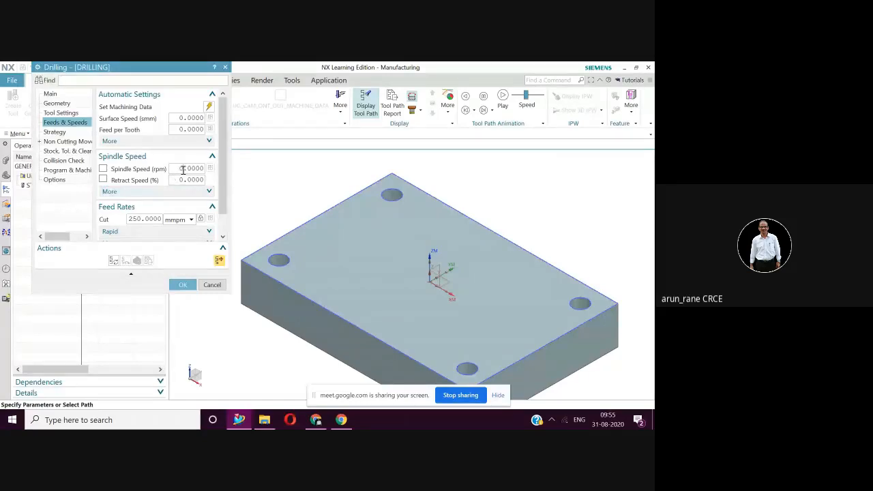
{"action": "left_click", "coordinate": [183, 169]}
{"action": "key", "text": "BackSpace"}
{"action": "type", "text": "1000"}
{"action": "double_click", "coordinate": [189, 169]}
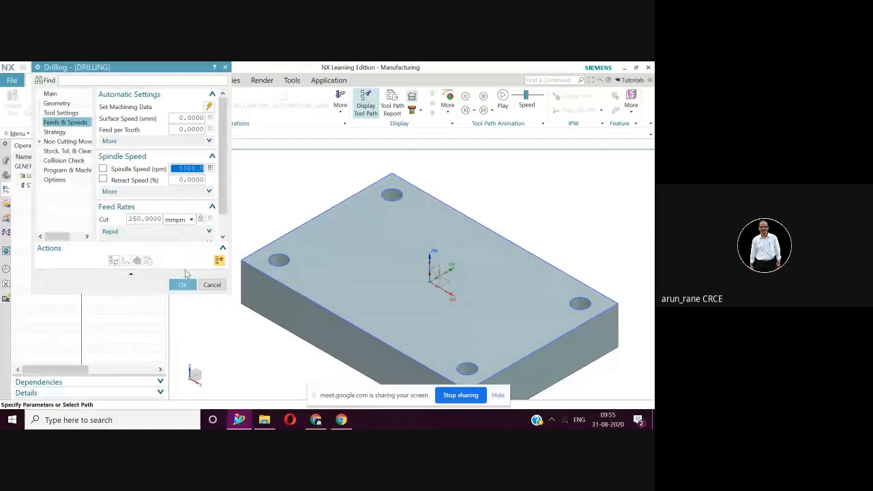
{"action": "key", "text": "Return"}
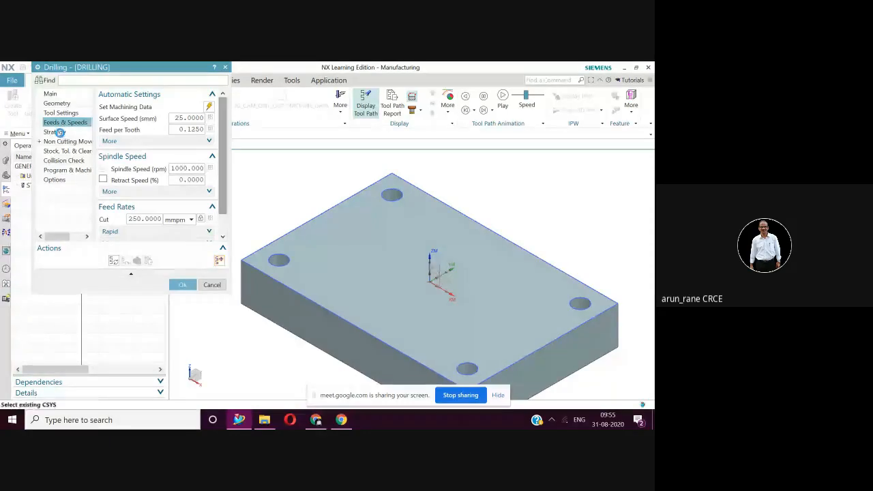
Step: Review the operation's strategy, feeds and non-cutting retract settings, and generate the drilling tool path for the four holes
{"action": "left_click", "coordinate": [58, 131]}
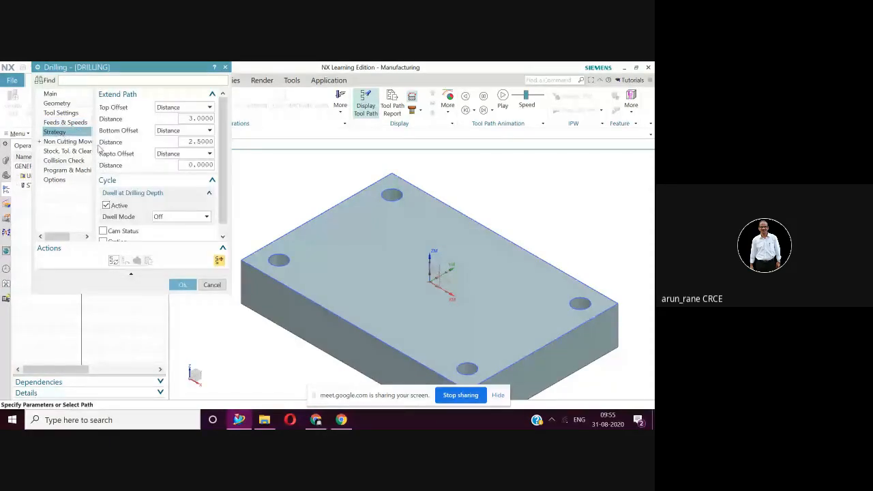
{"action": "left_click", "coordinate": [65, 122]}
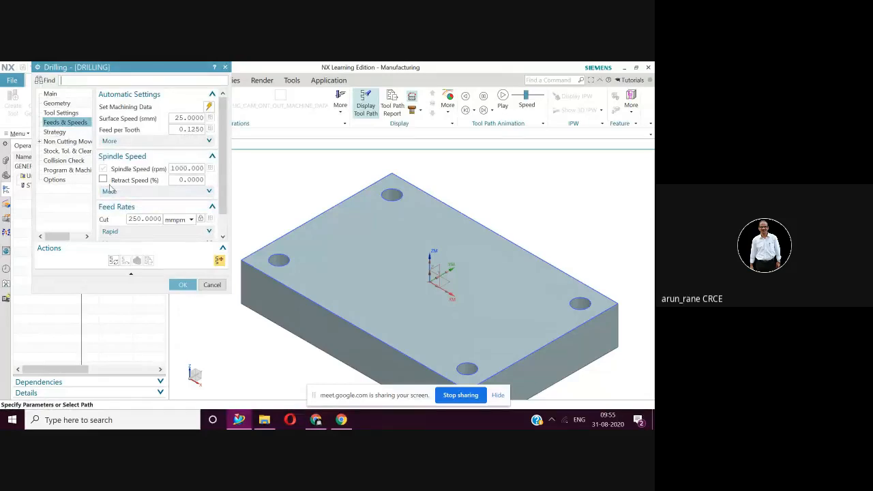
{"action": "left_click", "coordinate": [68, 142]}
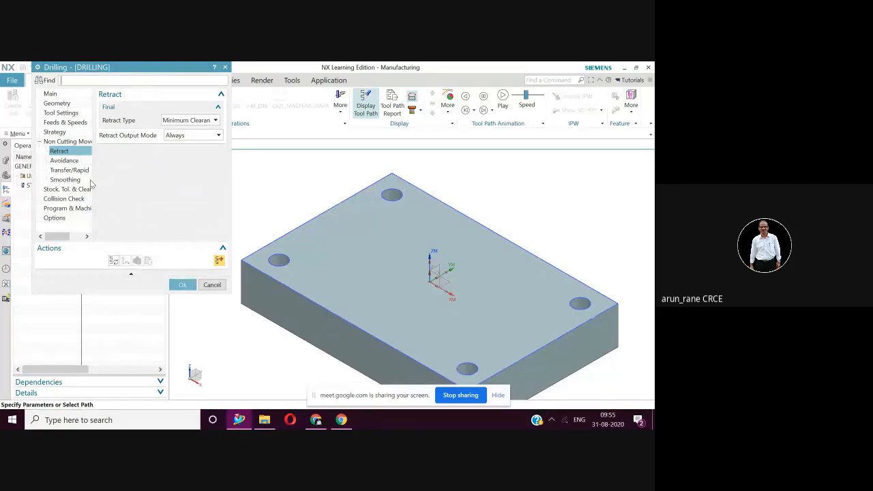
{"action": "left_click", "coordinate": [54, 95]}
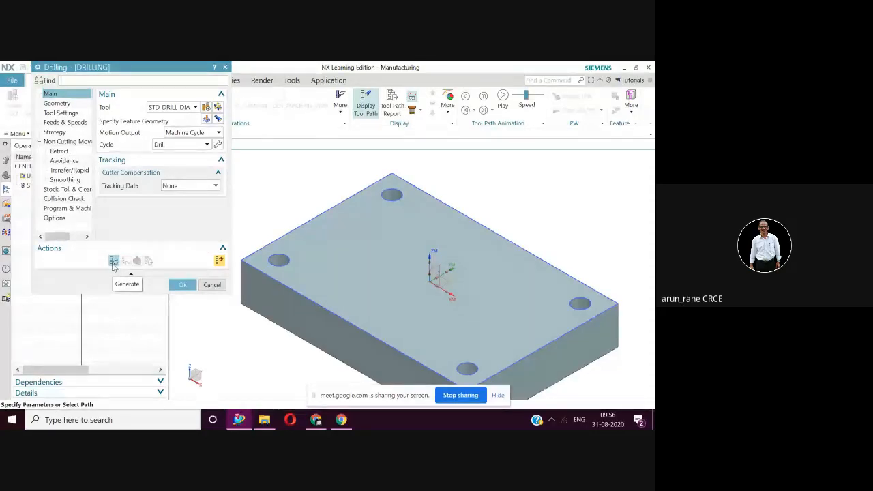
{"action": "left_click", "coordinate": [114, 262]}
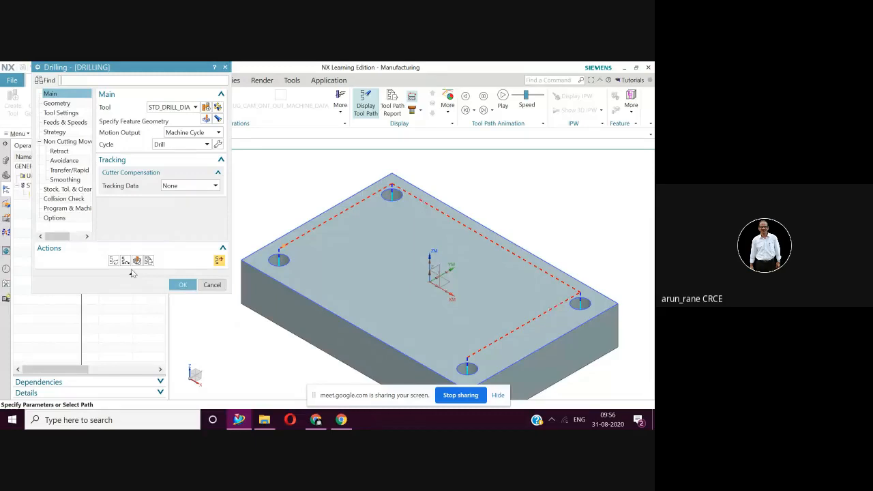
Step: Replay the drilling tool path starting at animation speed 5, raise the speed to 7, and accept the verified operation
{"action": "left_click", "coordinate": [136, 261]}
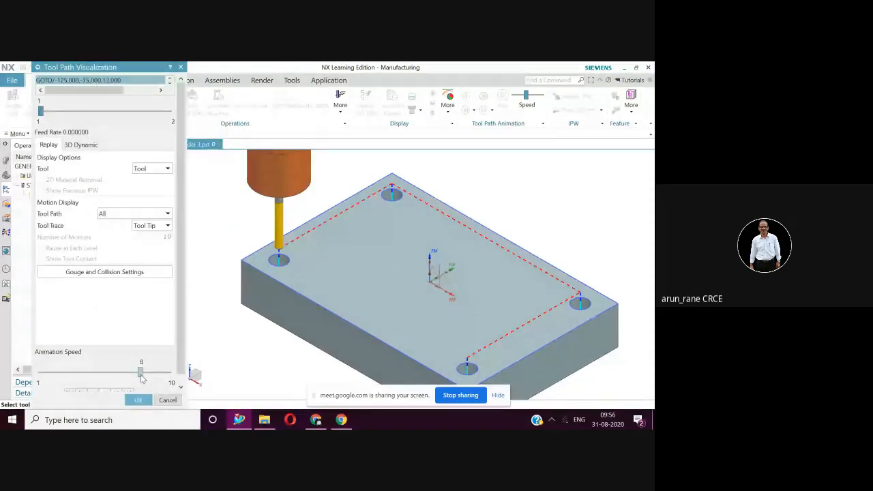
{"action": "left_click", "coordinate": [144, 373]}
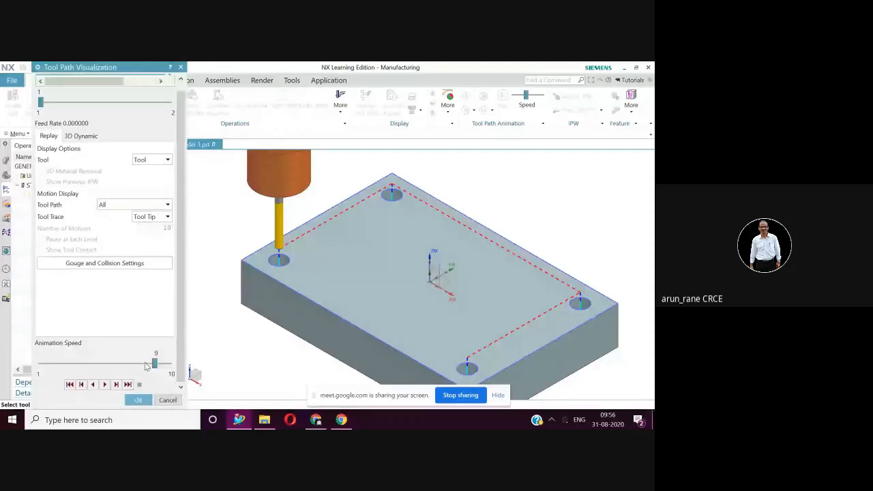
{"action": "left_click_drag", "start_coordinate": [145, 367], "coordinate": [97, 364]}
{"action": "left_click", "coordinate": [105, 384]}
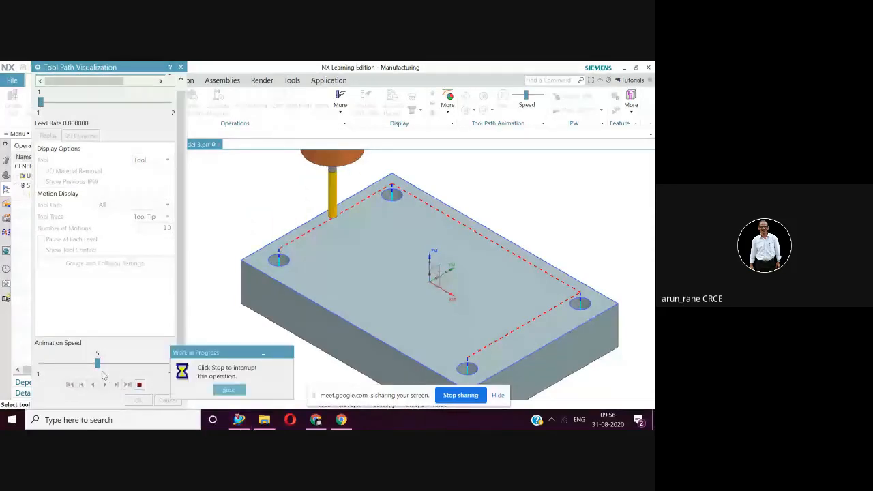
{"action": "left_click", "coordinate": [107, 363]}
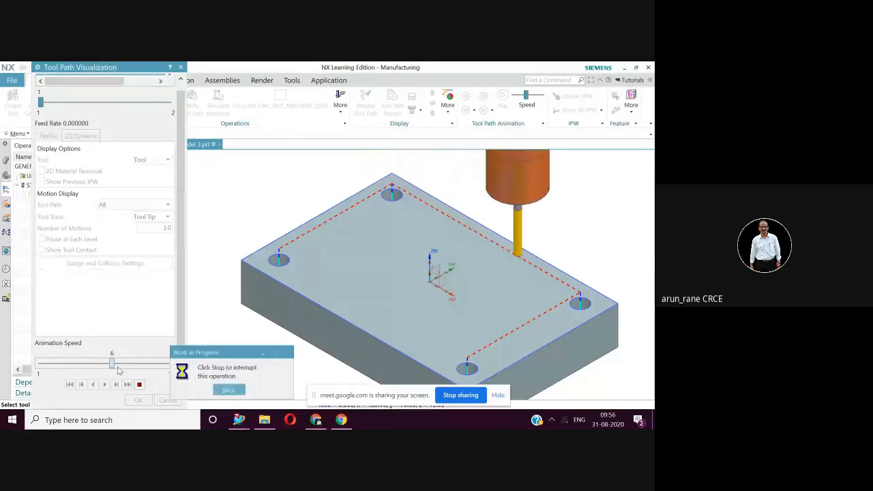
{"action": "left_click", "coordinate": [116, 366]}
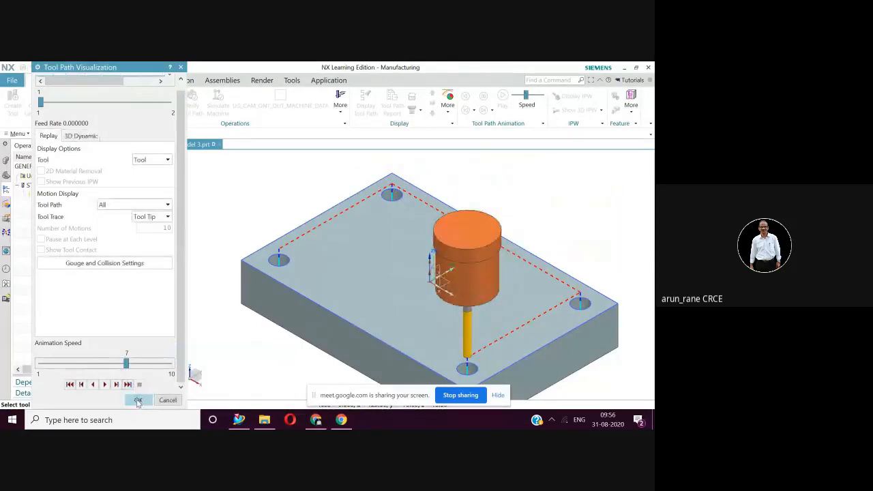
{"action": "left_click", "coordinate": [138, 400]}
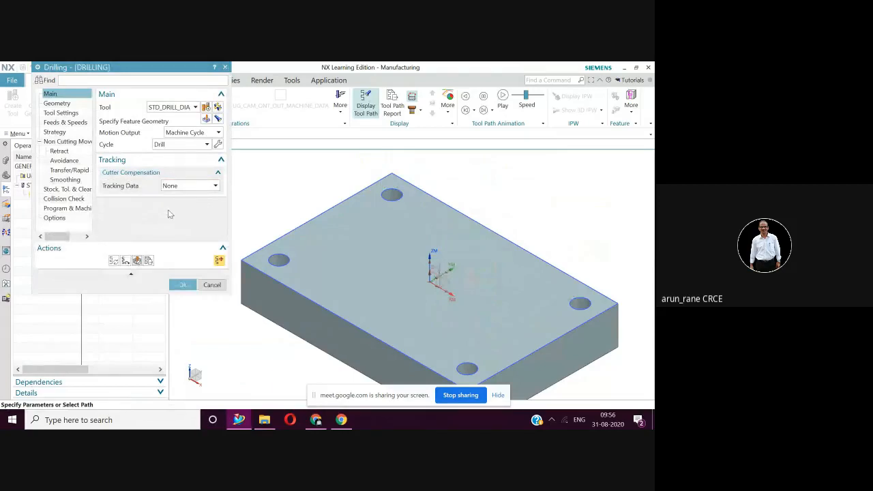
{"action": "left_click", "coordinate": [182, 284]}
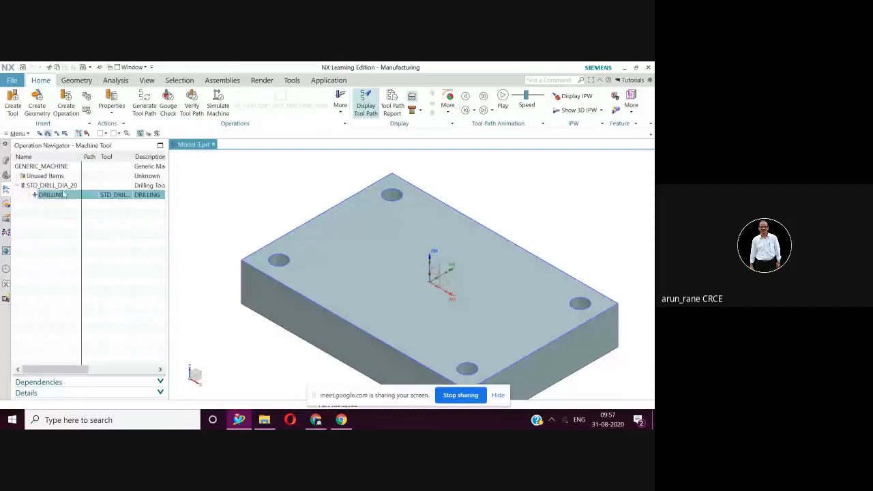
Step: Close the Model 3 part and look through the part files in the Tool path folder without opening one
{"action": "left_click", "coordinate": [213, 144]}
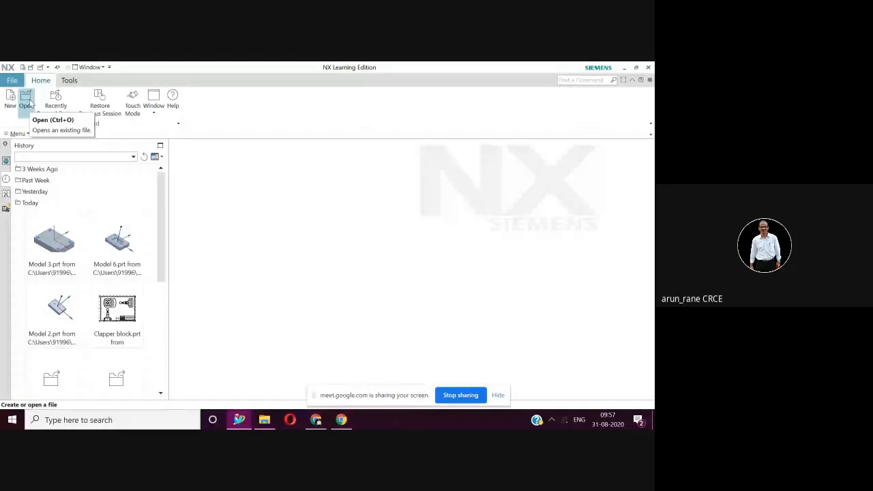
{"action": "left_click", "coordinate": [27, 101]}
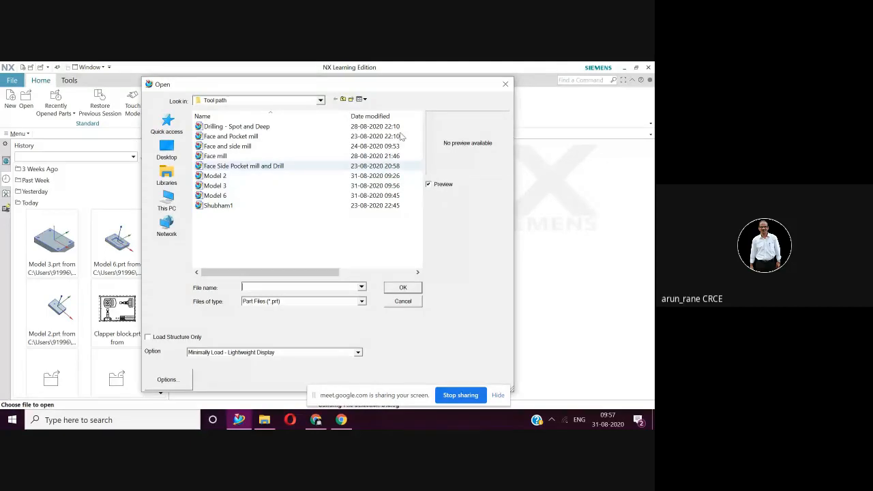
{"action": "left_click", "coordinate": [403, 302]}
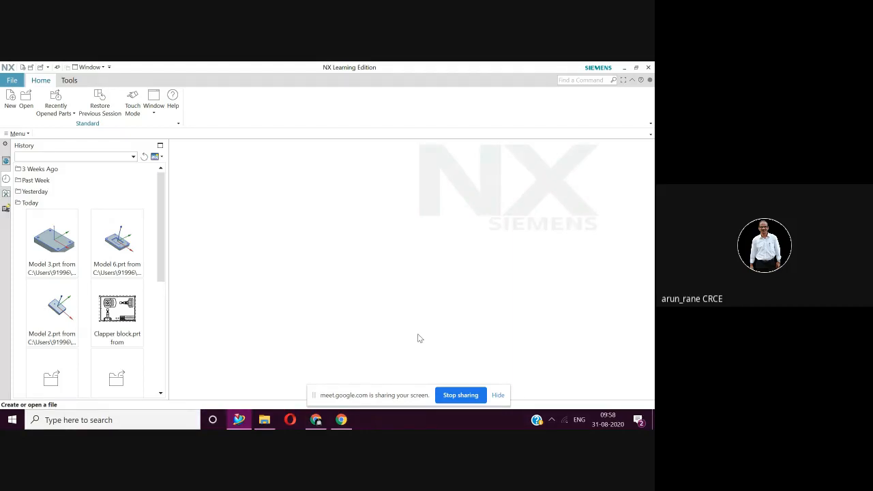
Step: Switch to the Google Meet call and look through the list of participants
{"action": "left_click", "coordinate": [314, 420]}
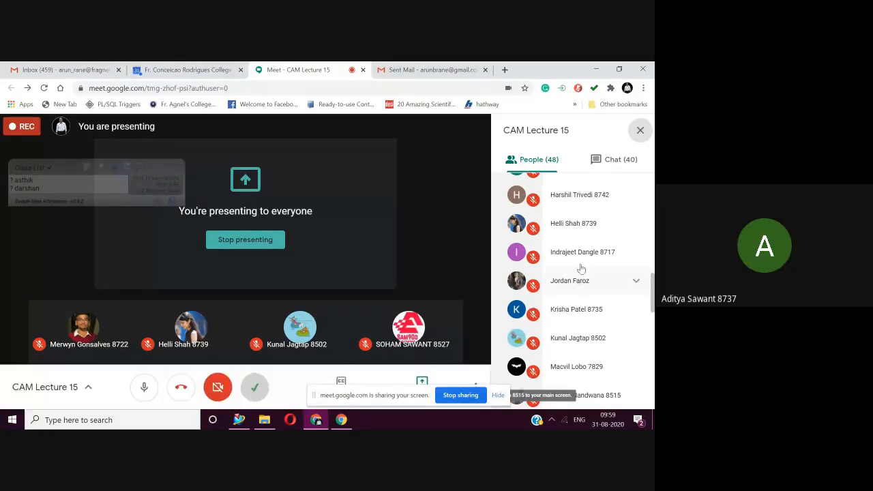
{"action": "scroll", "coordinate": [651, 283], "scroll_direction": "up", "scroll_amount": 1}
{"action": "left_click_drag", "start_coordinate": [651, 283], "coordinate": [653, 389]}
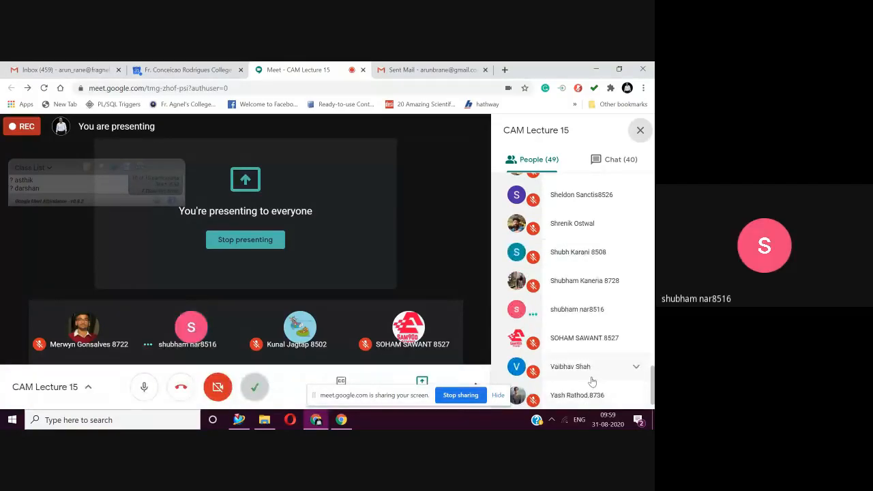
{"action": "scroll", "coordinate": [591, 382], "scroll_direction": "down", "scroll_amount": 1}
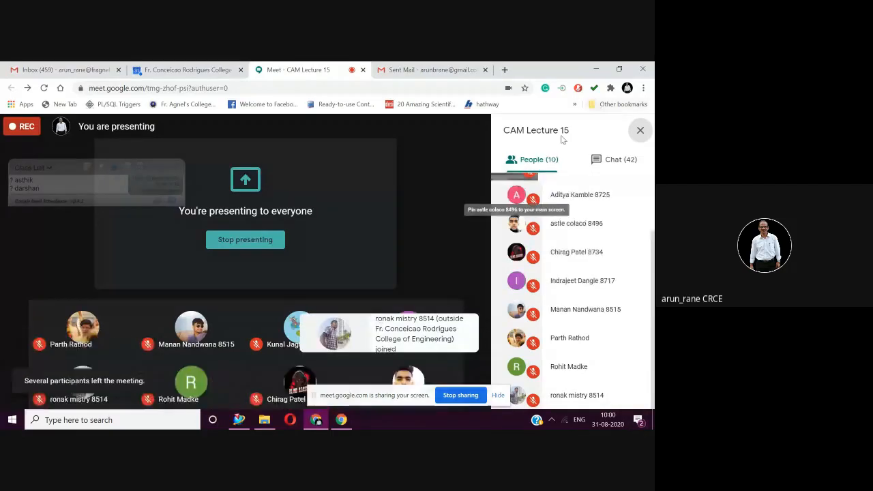
Step: Close the participant list and show the meeting's additional options
{"action": "left_click", "coordinate": [641, 131]}
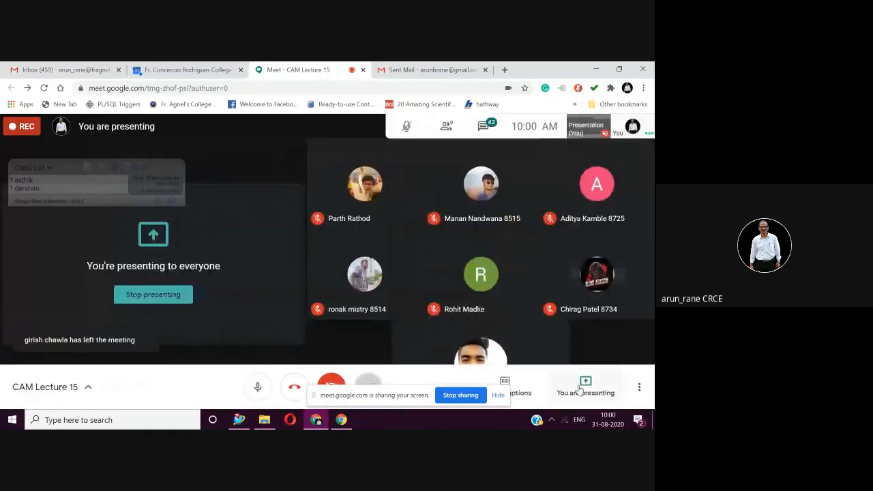
{"action": "left_click", "coordinate": [639, 387]}
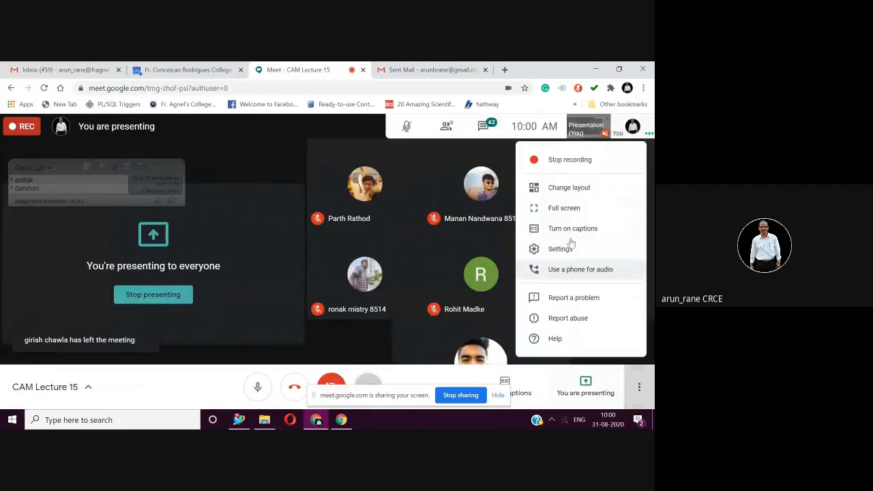